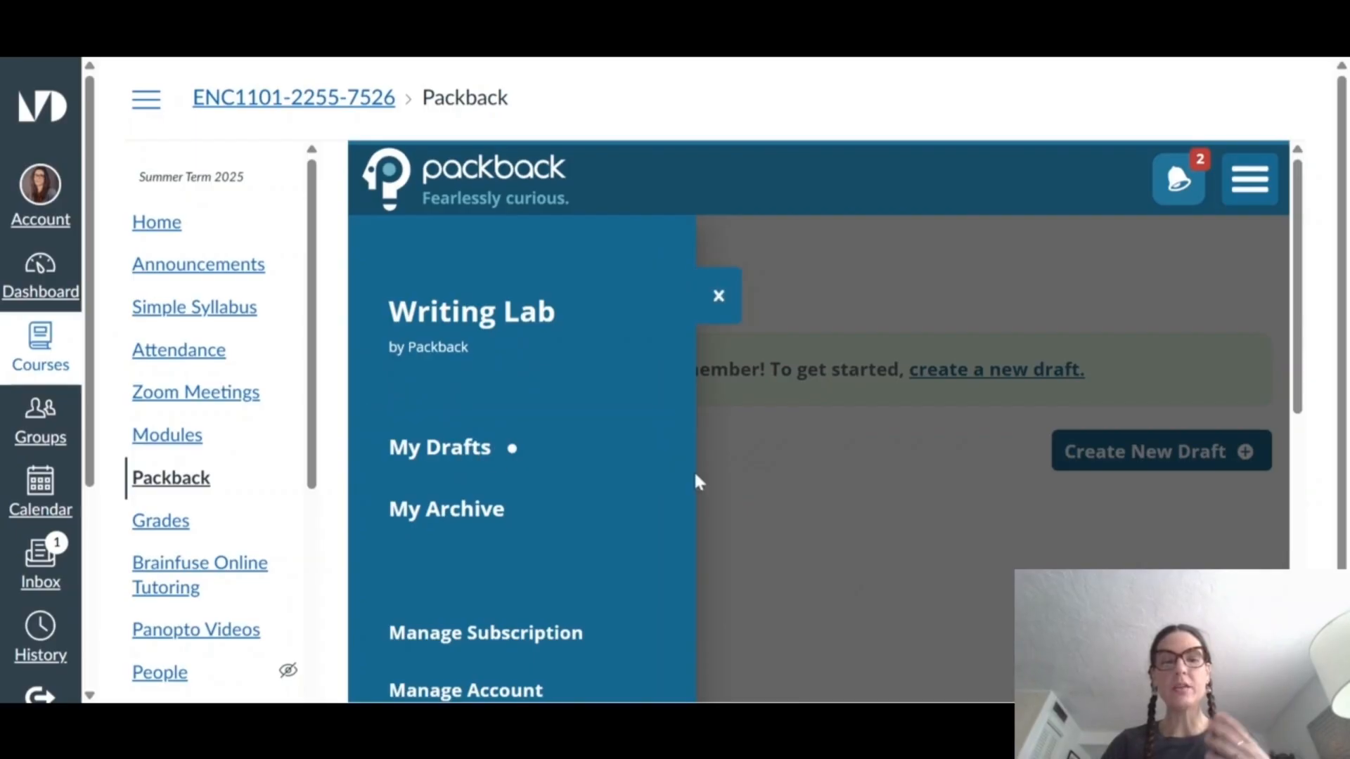
- Create a new draft in the Writing Lab and set its document type to Descriptive Essay
left_click(899, 536)
left_click(1139, 469)
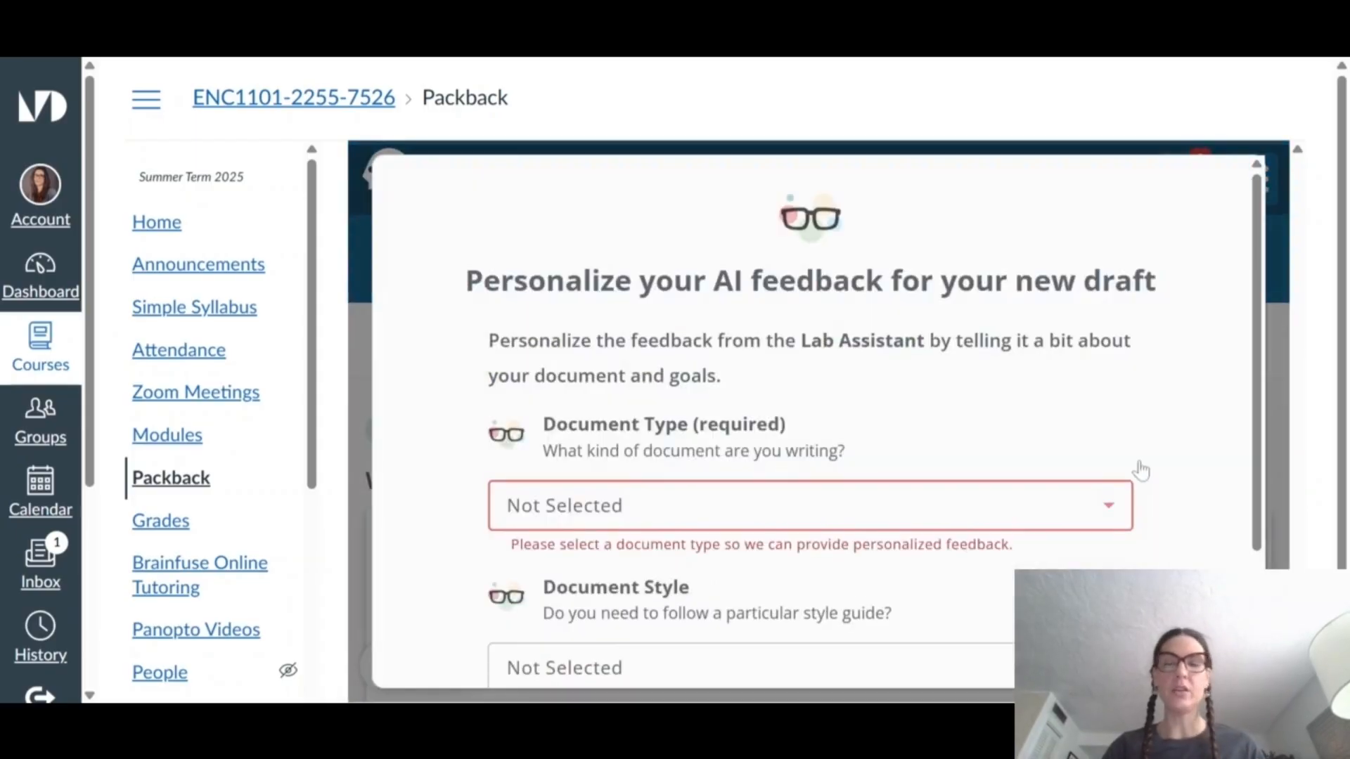
scroll(837, 380, "down", 3)
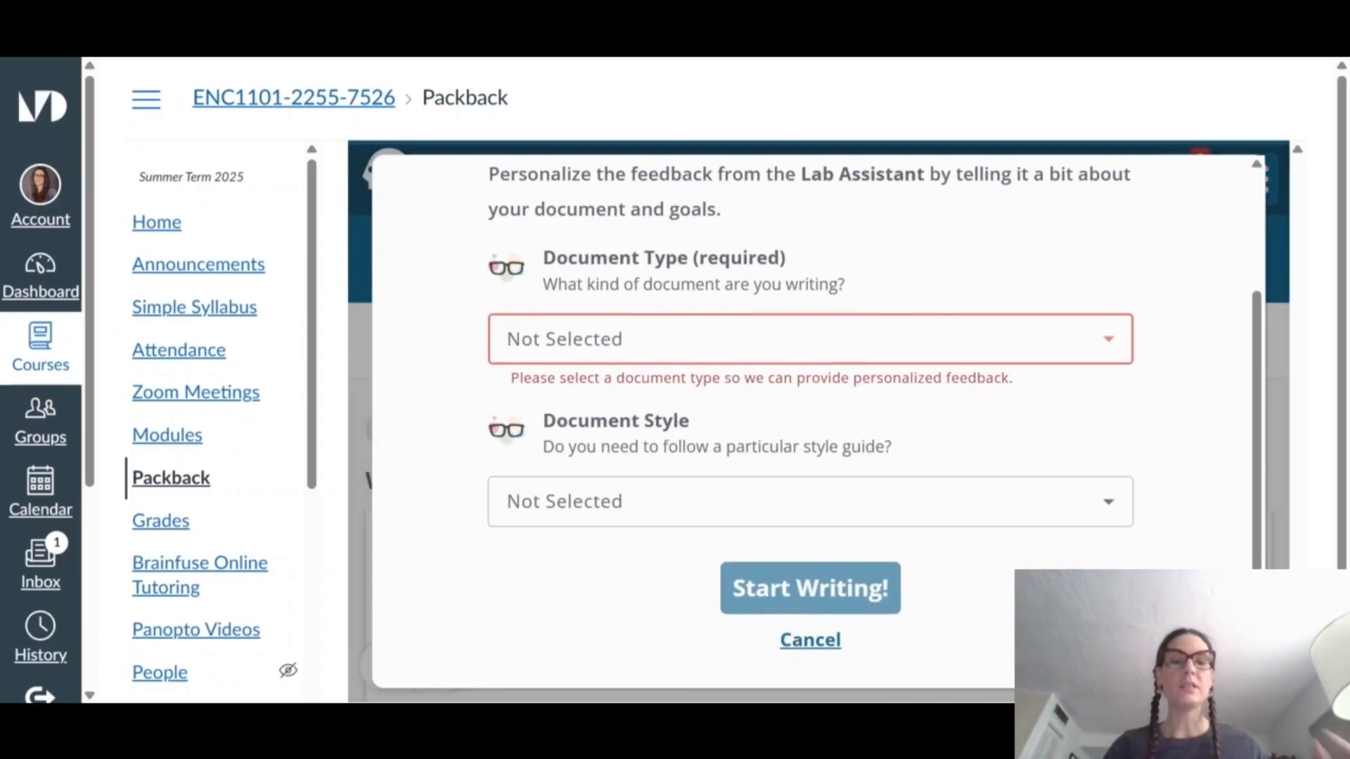
left_click(597, 345)
scroll(684, 563, "down", 3)
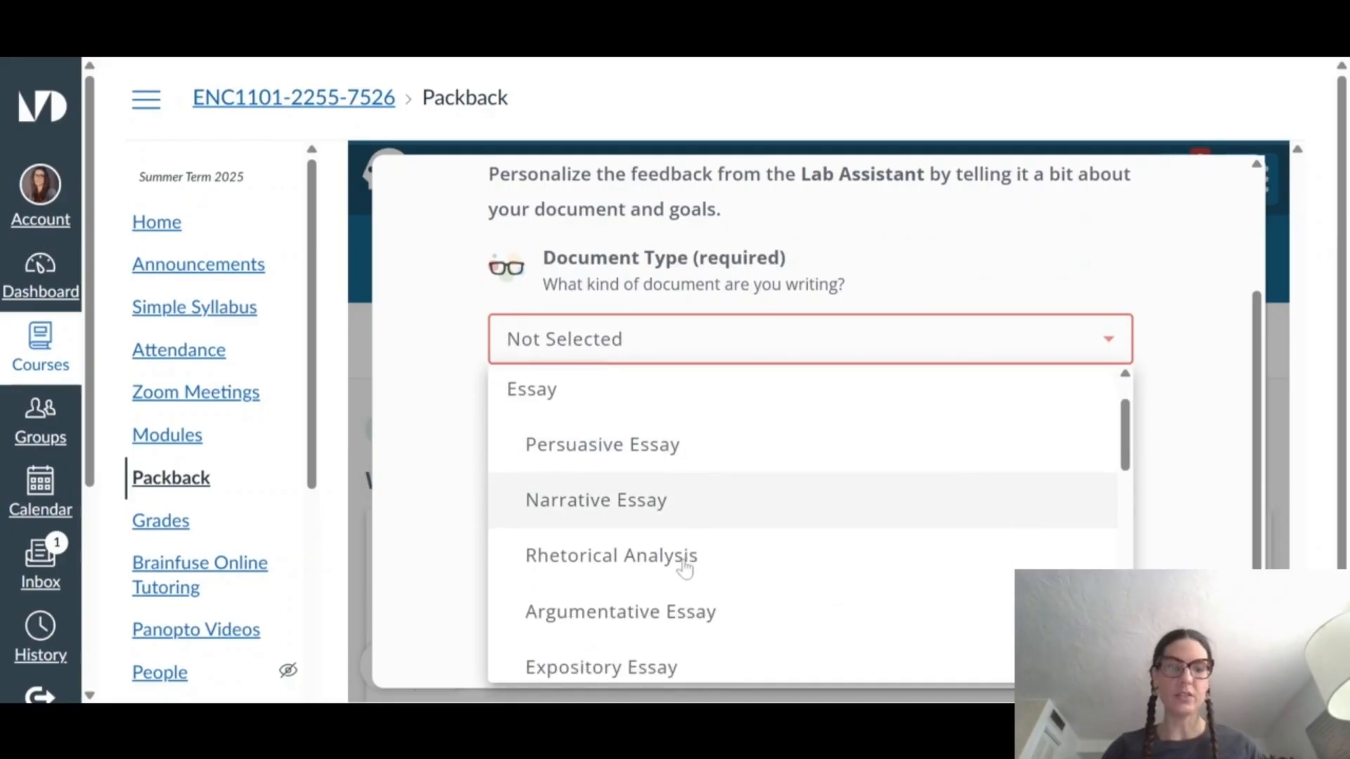
scroll(686, 568, "down", 1)
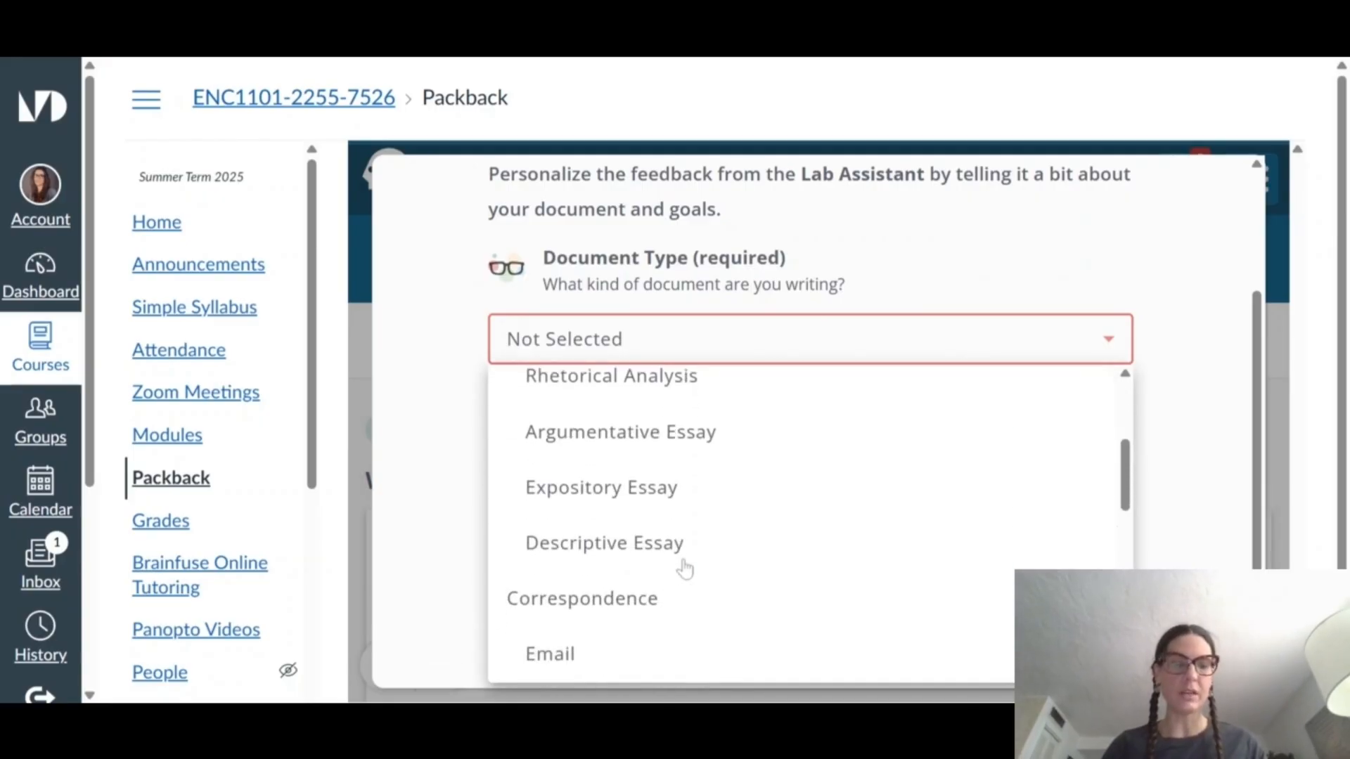
left_click(607, 543)
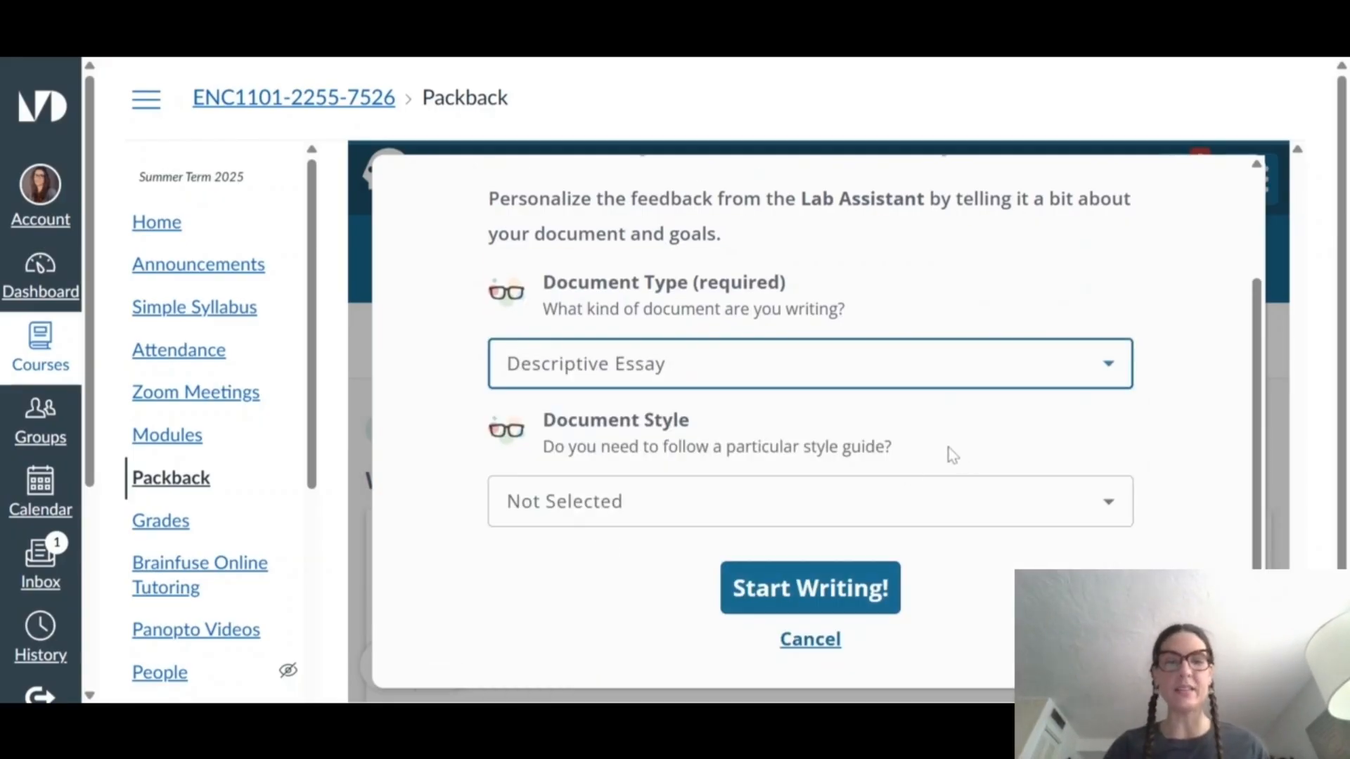
- Set the document style to MLA and start writing the draft
left_click(670, 506)
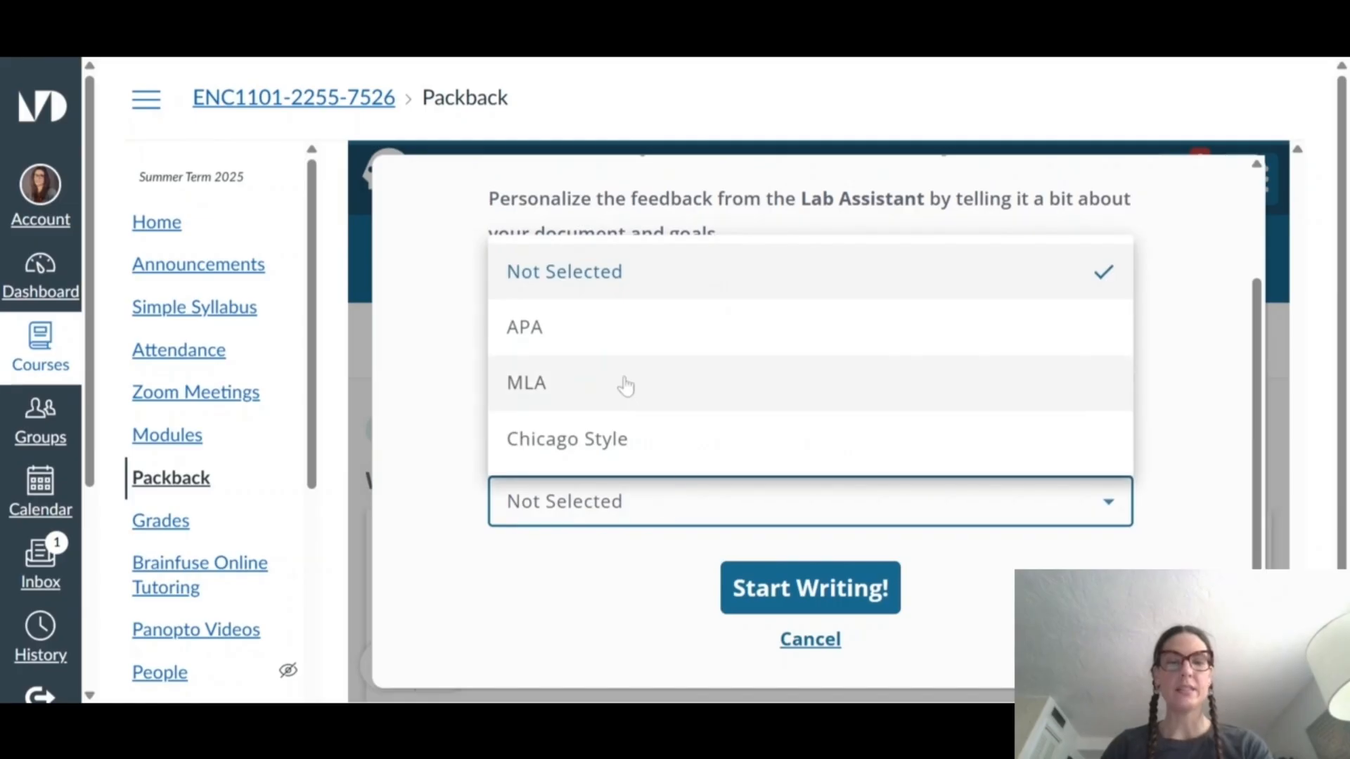
left_click(625, 386)
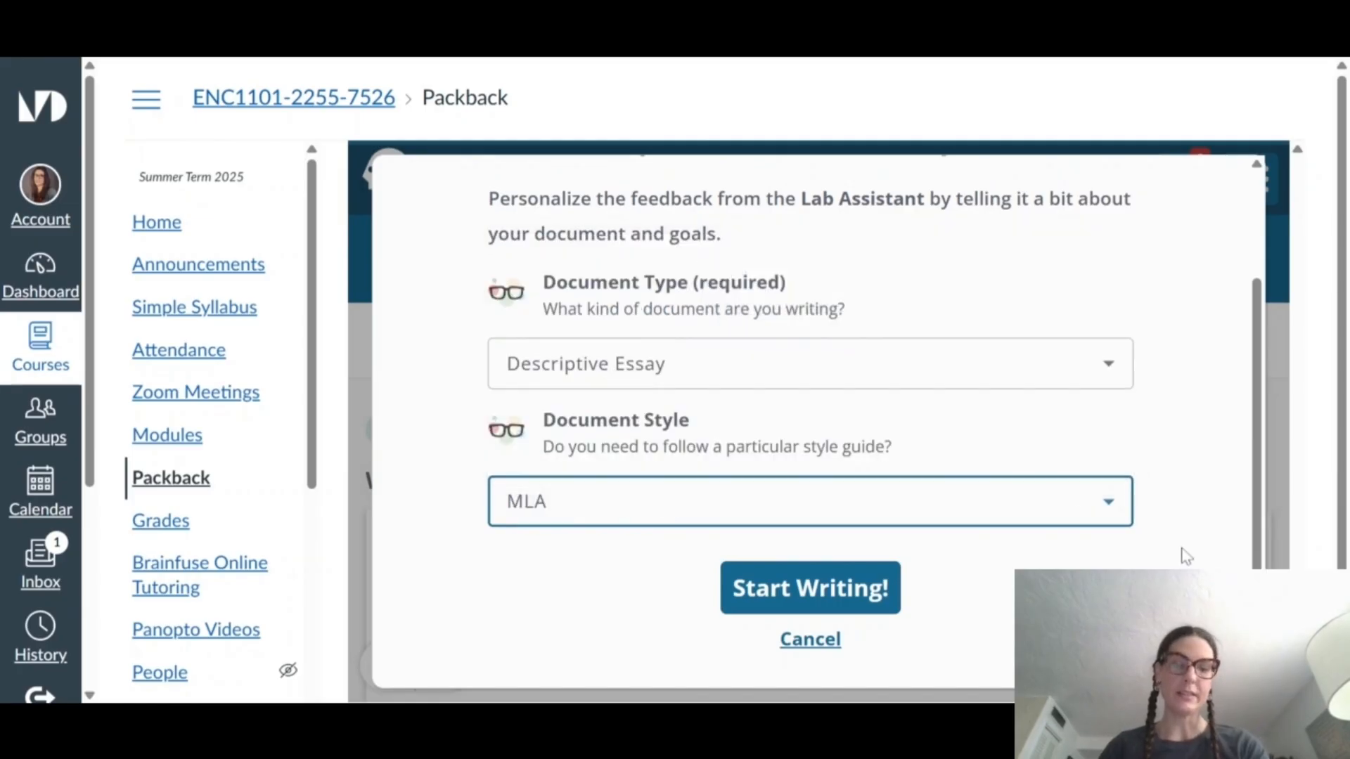
left_click(800, 602)
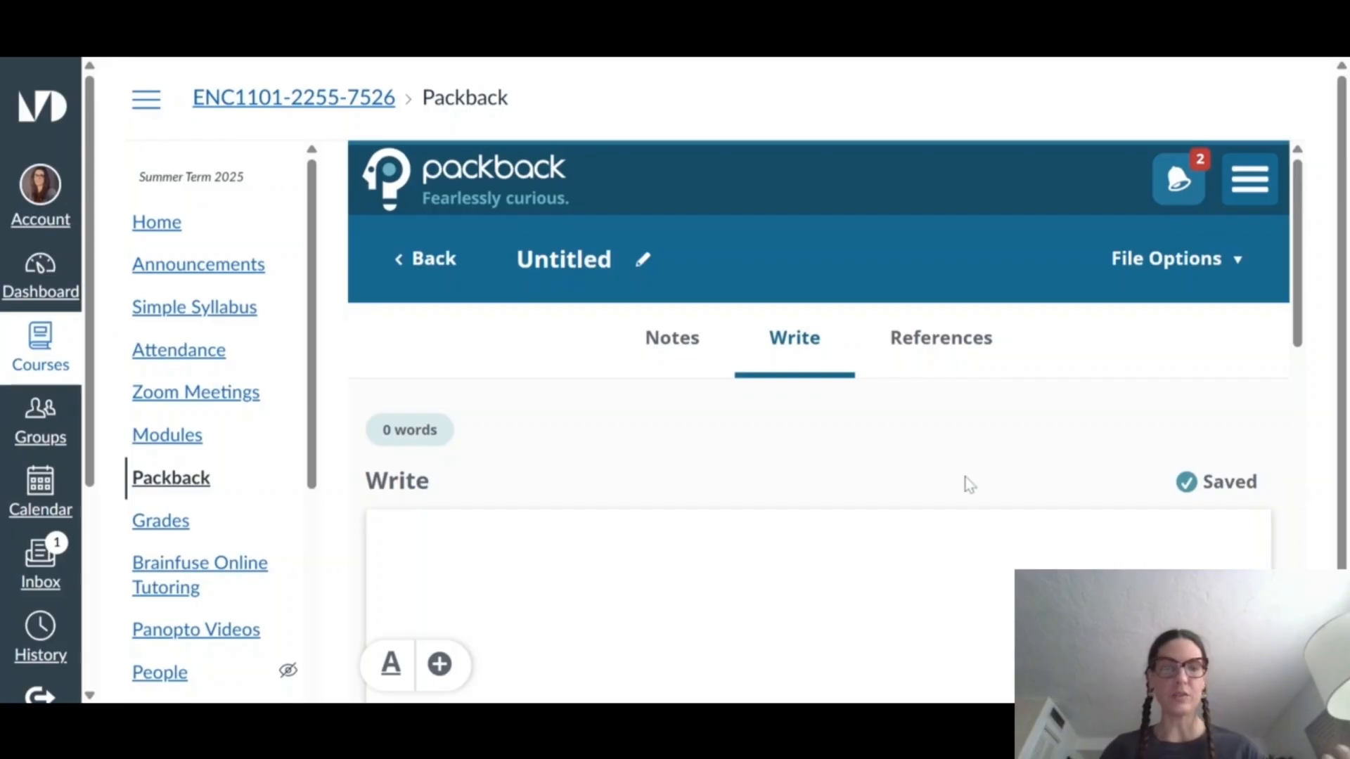
- Enter "Add research notes and brainstorming." in the draft's Research Notes
left_click(675, 345)
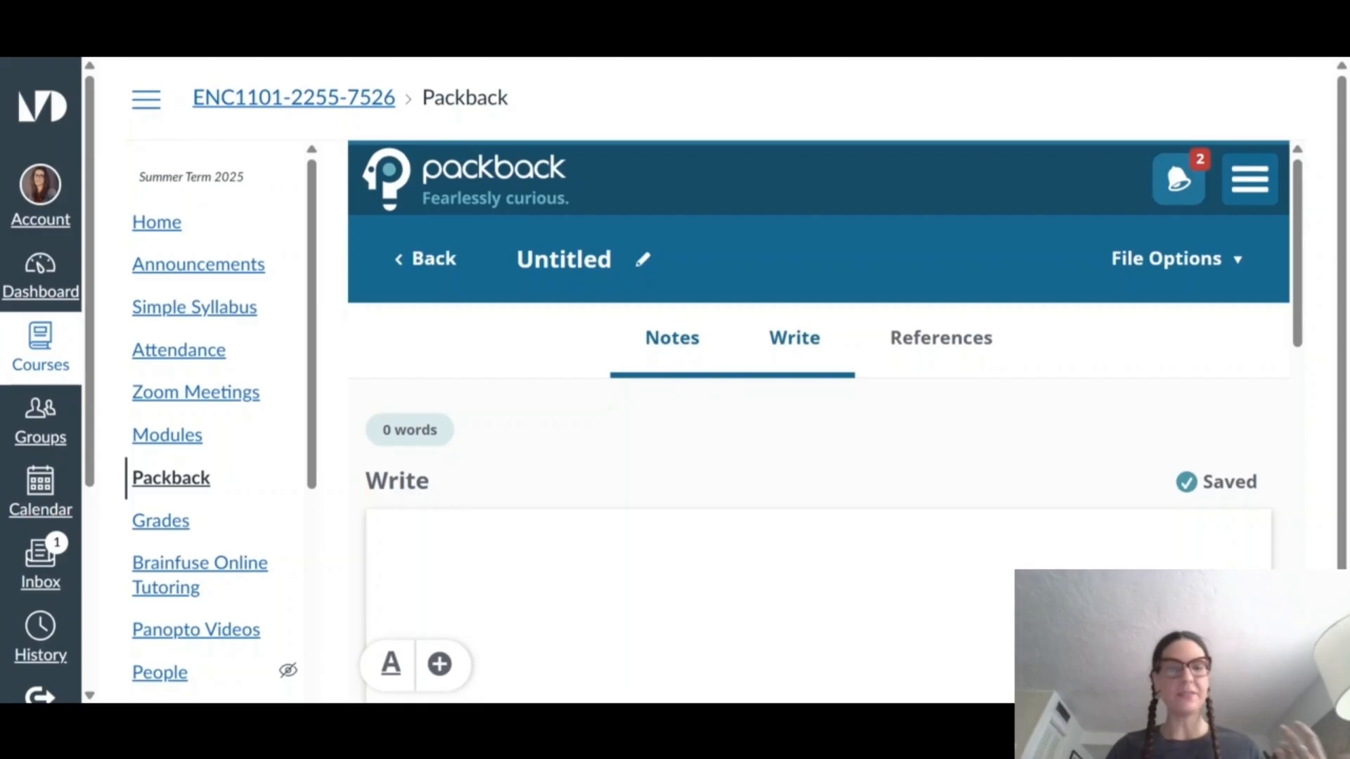
left_click(673, 350)
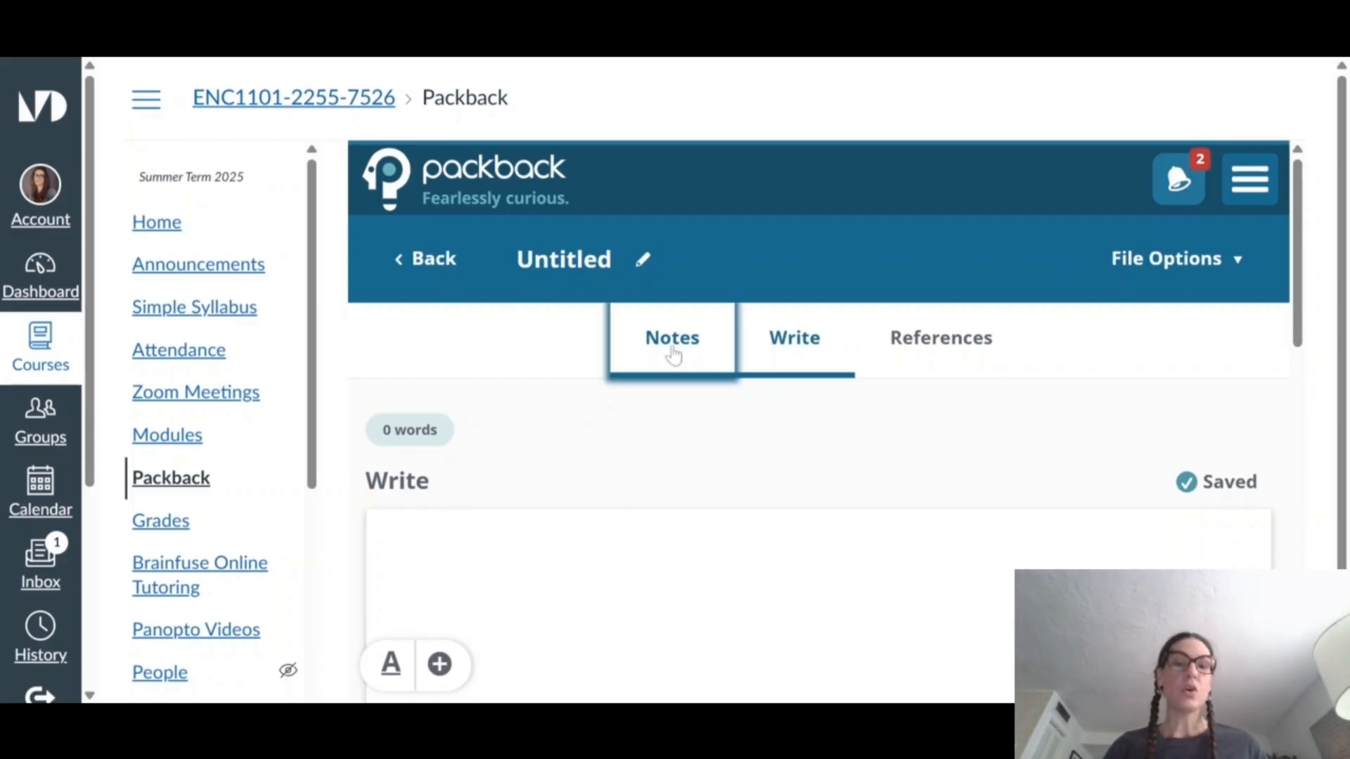
scroll(544, 512, "down", 1)
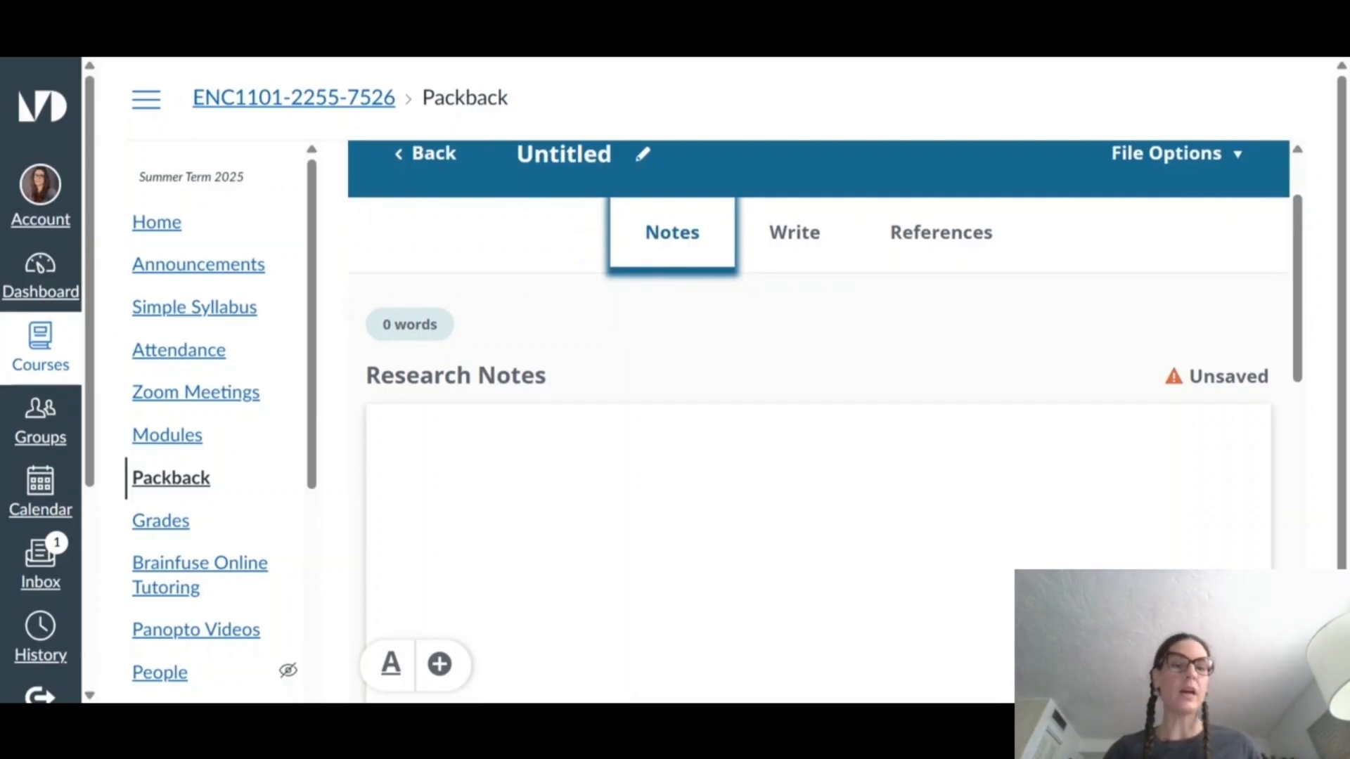
left_click(385, 439)
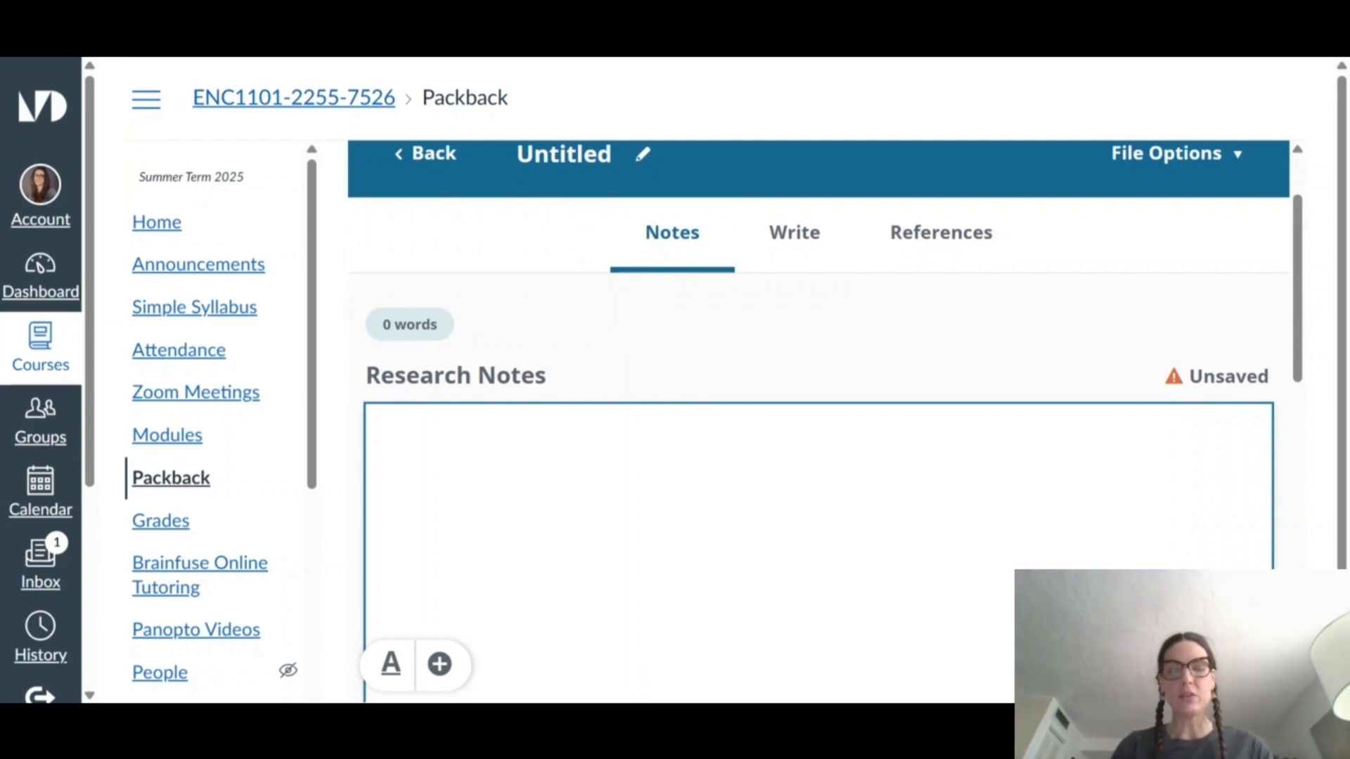
type("Add resea")
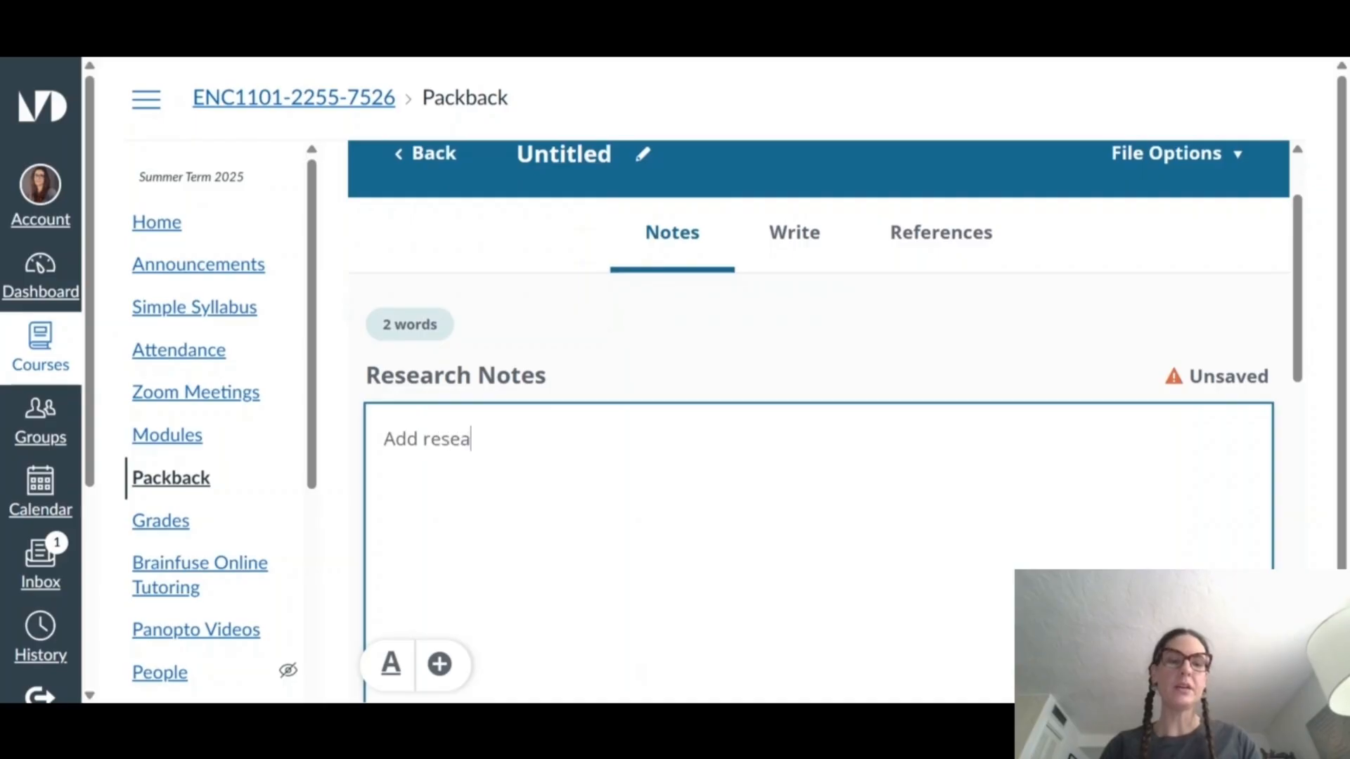
type("rch notes and br")
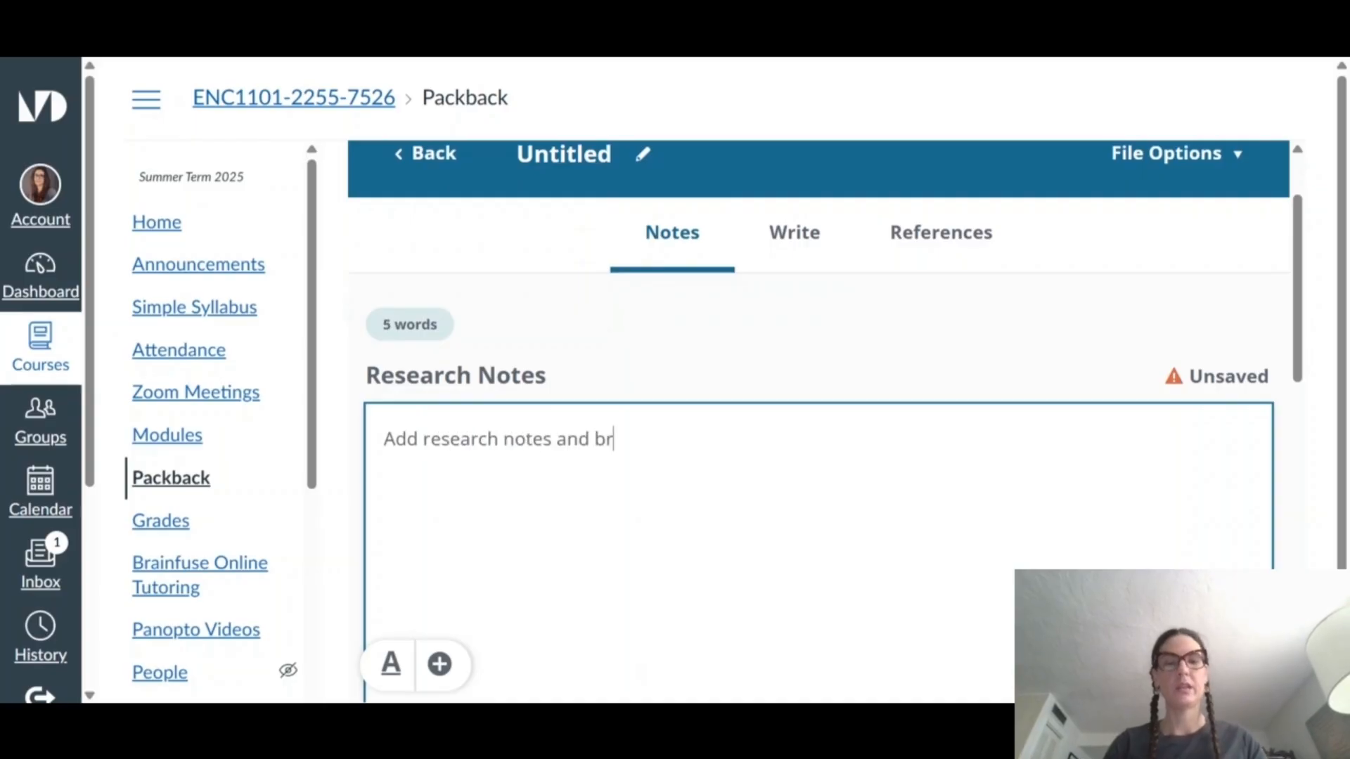
type("ainstorming.")
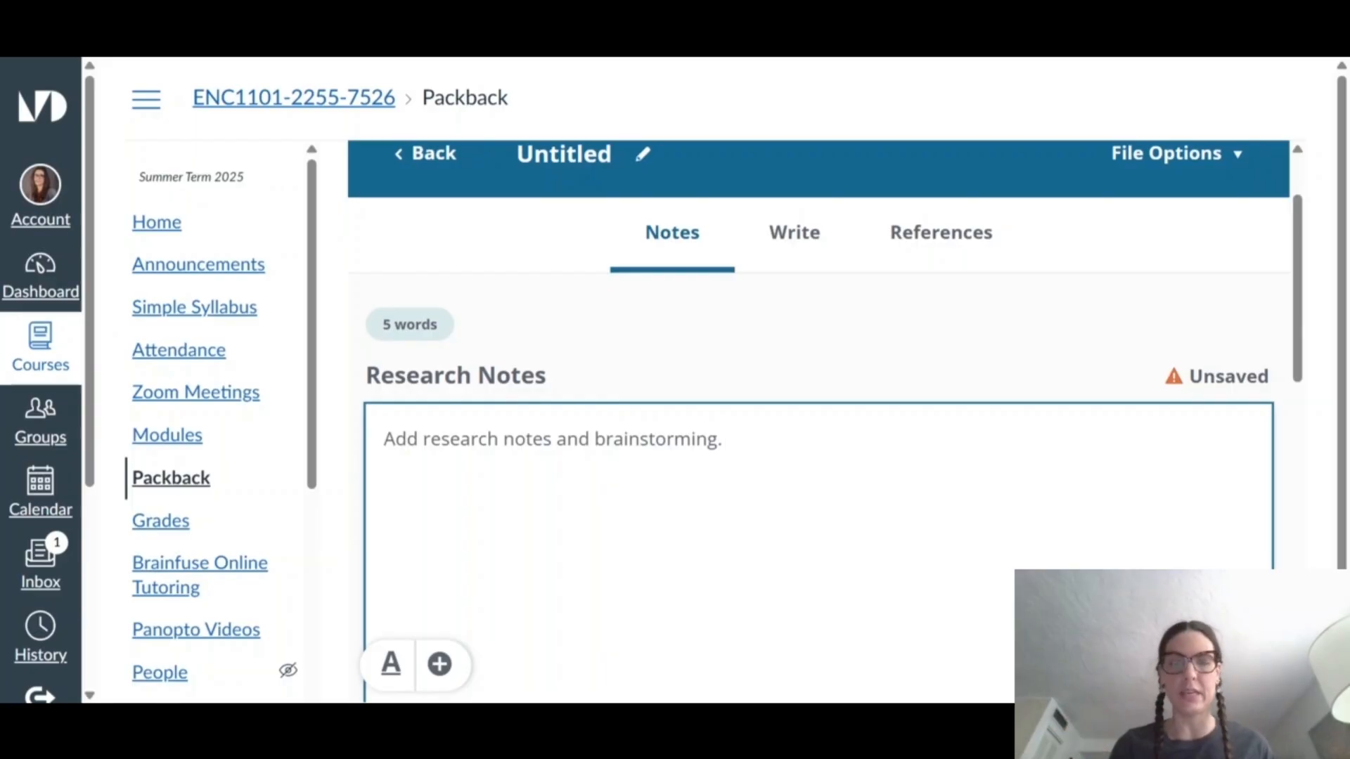
left_click(491, 58)
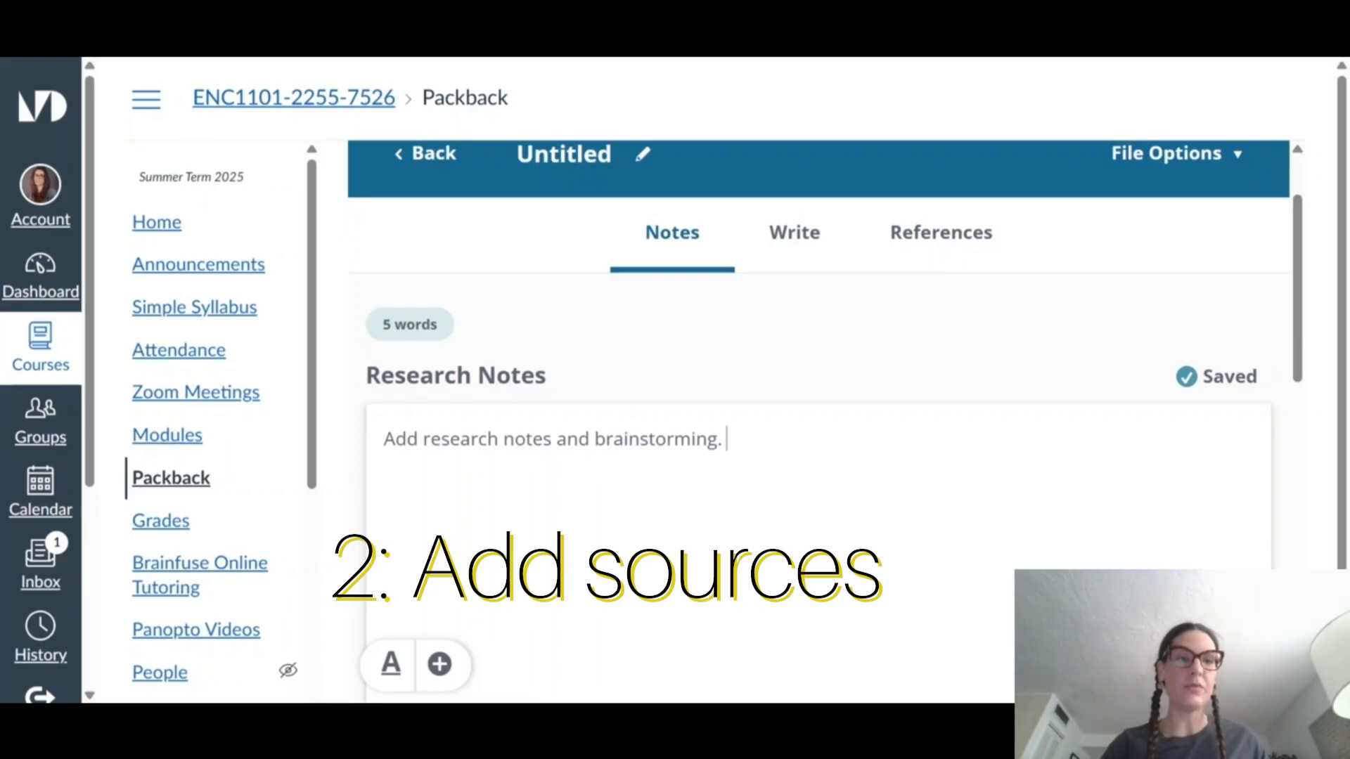
key("Return")
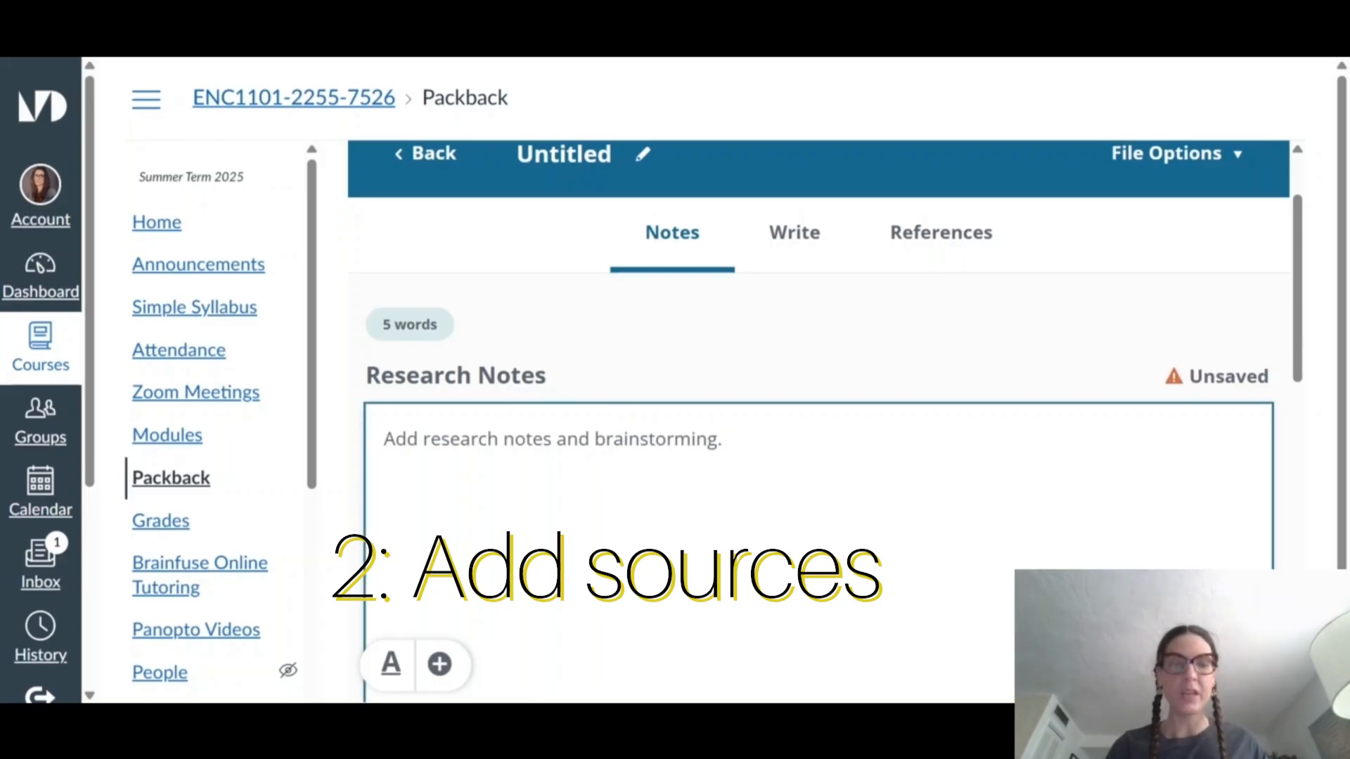
type("https://www.moma.org/collection/works/79018")
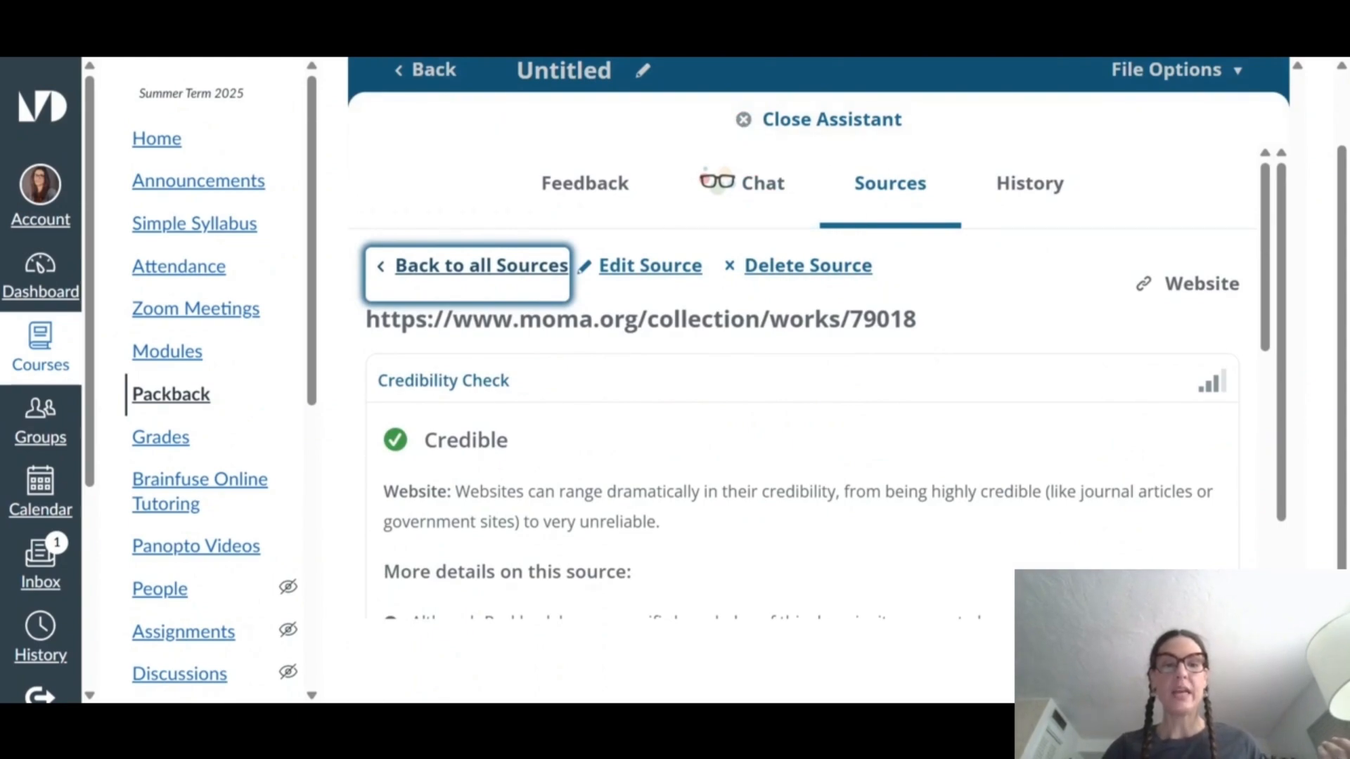
- Examine the MoMA source's credibility check, MLA citation formats and citation alerts
scroll(809, 394, "down", 2)
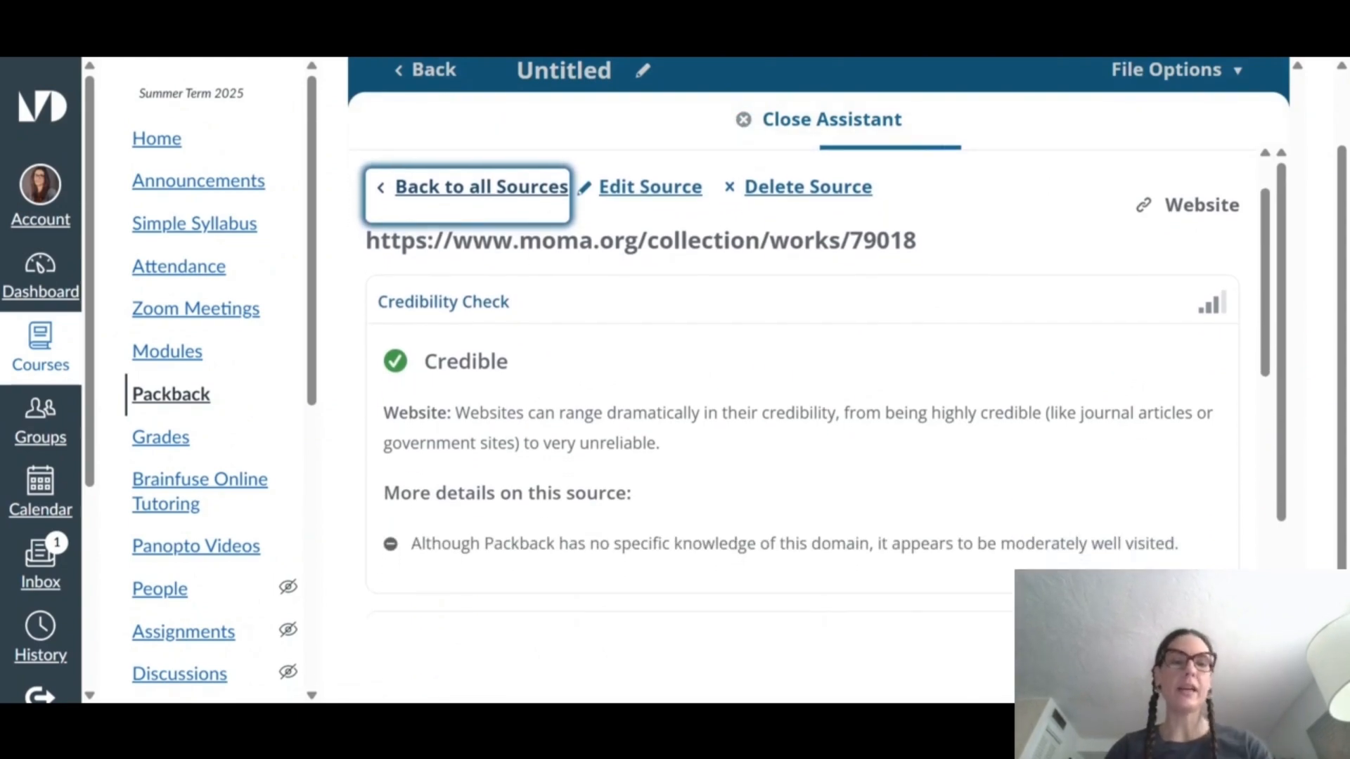
scroll(808, 380, "down", 3)
scroll(809, 380, "up", 2)
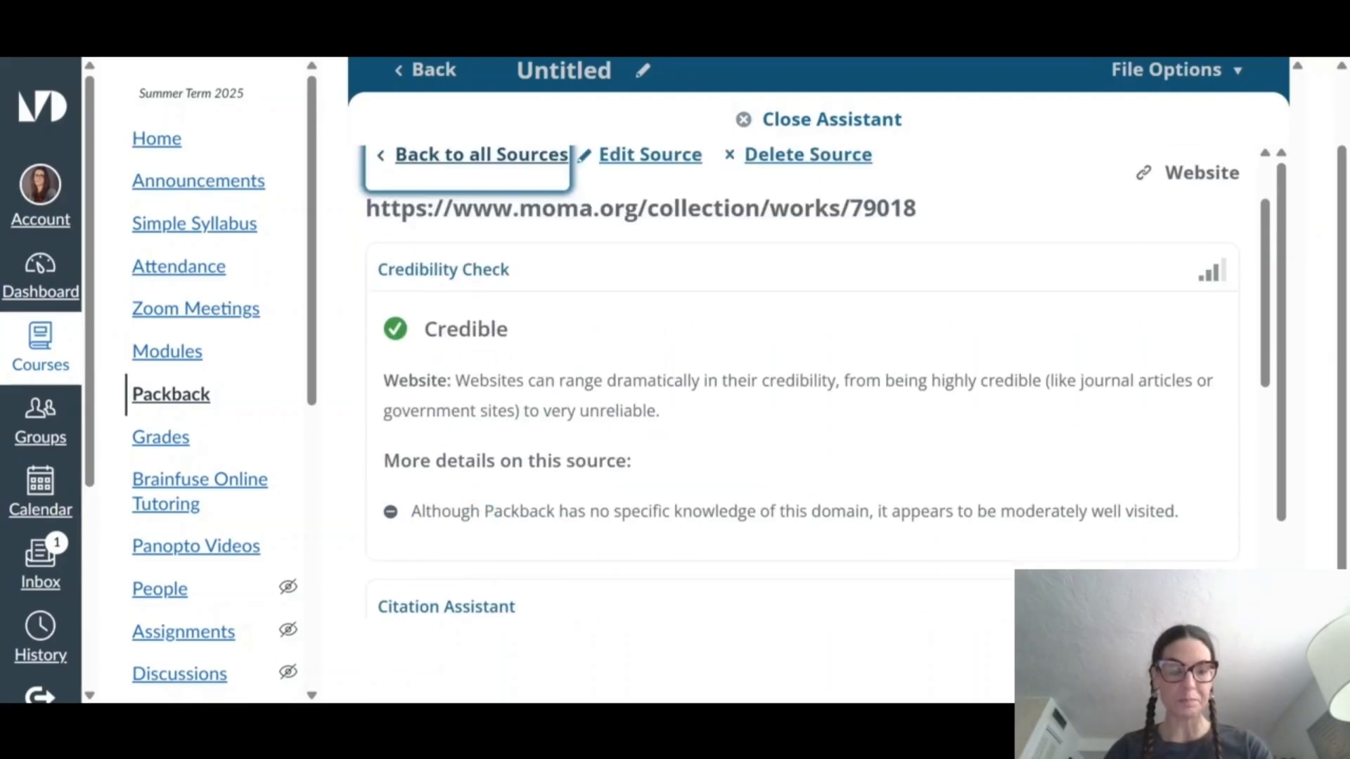
scroll(809, 380, "up", 2)
scroll(809, 380, "down", 8)
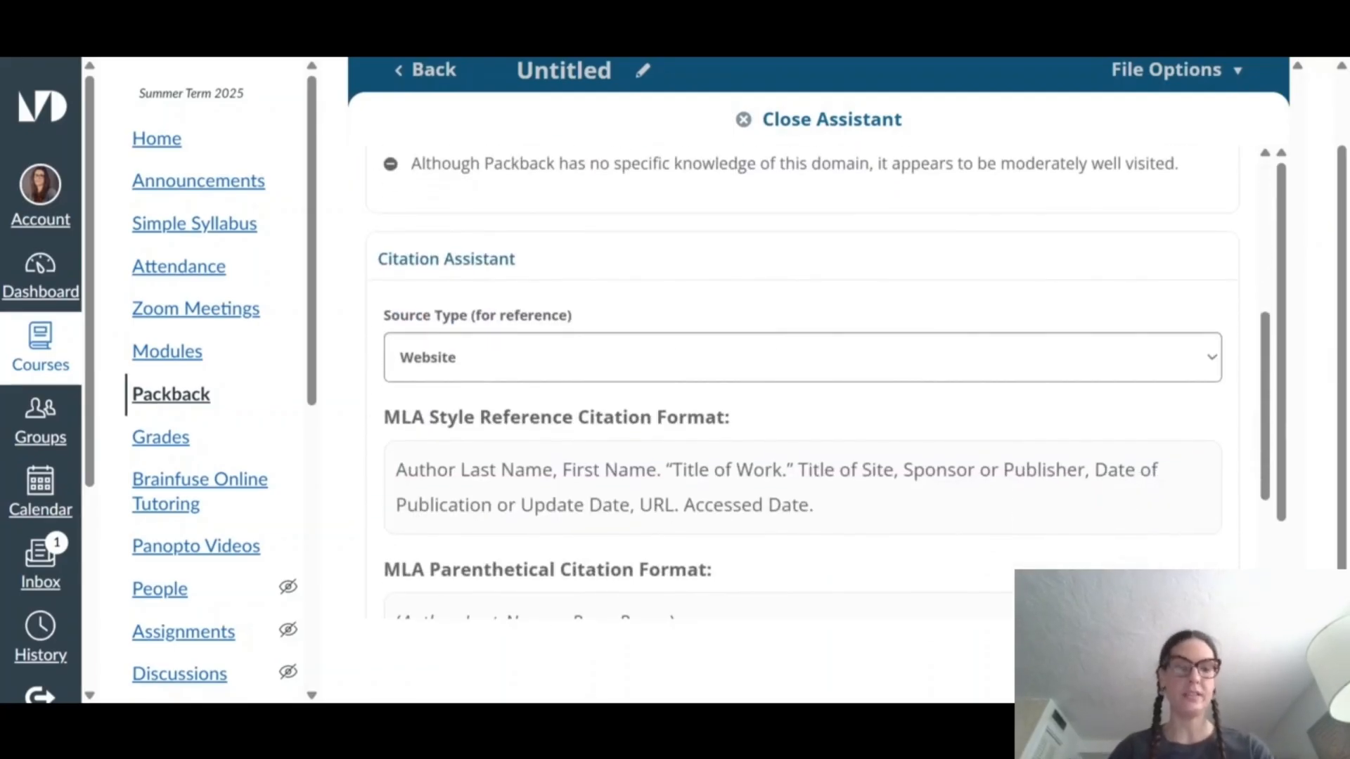
scroll(809, 379, "down", 10)
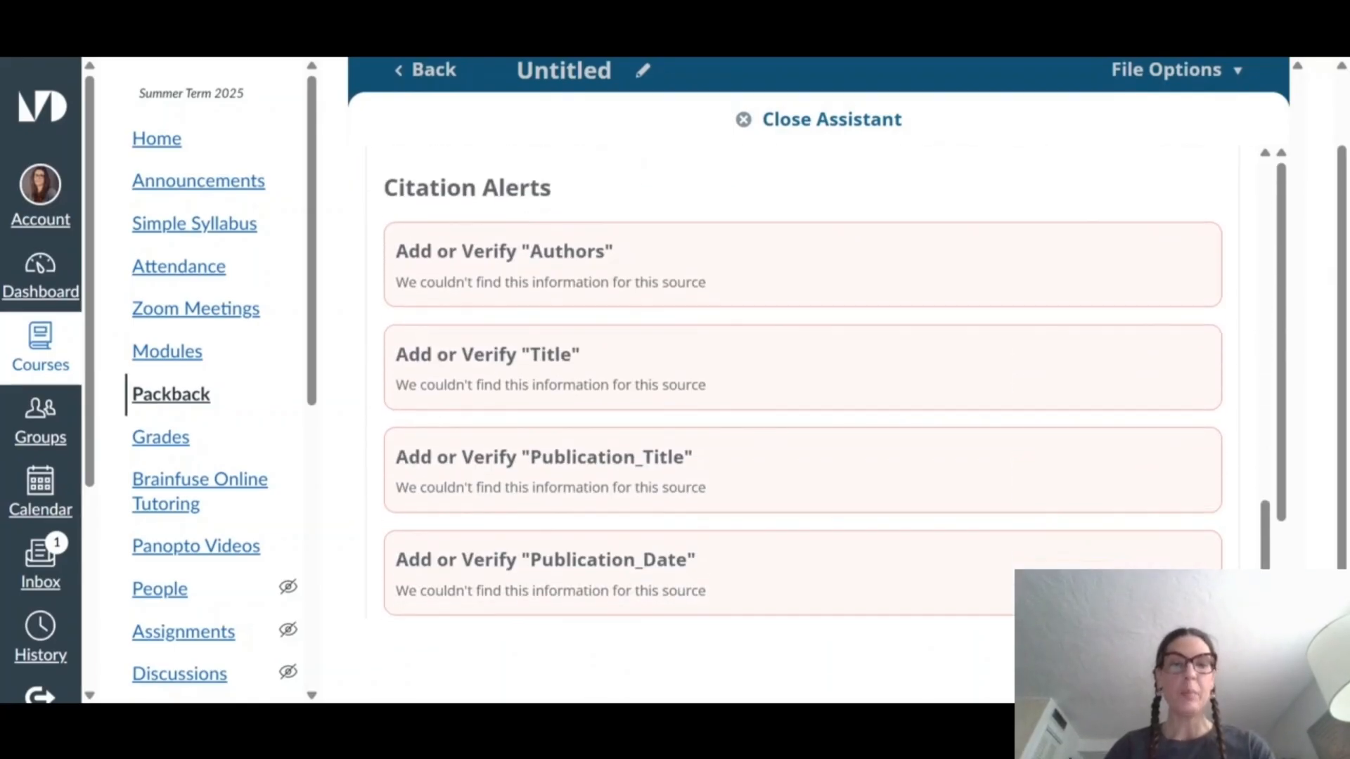
scroll(809, 380, "down", 2)
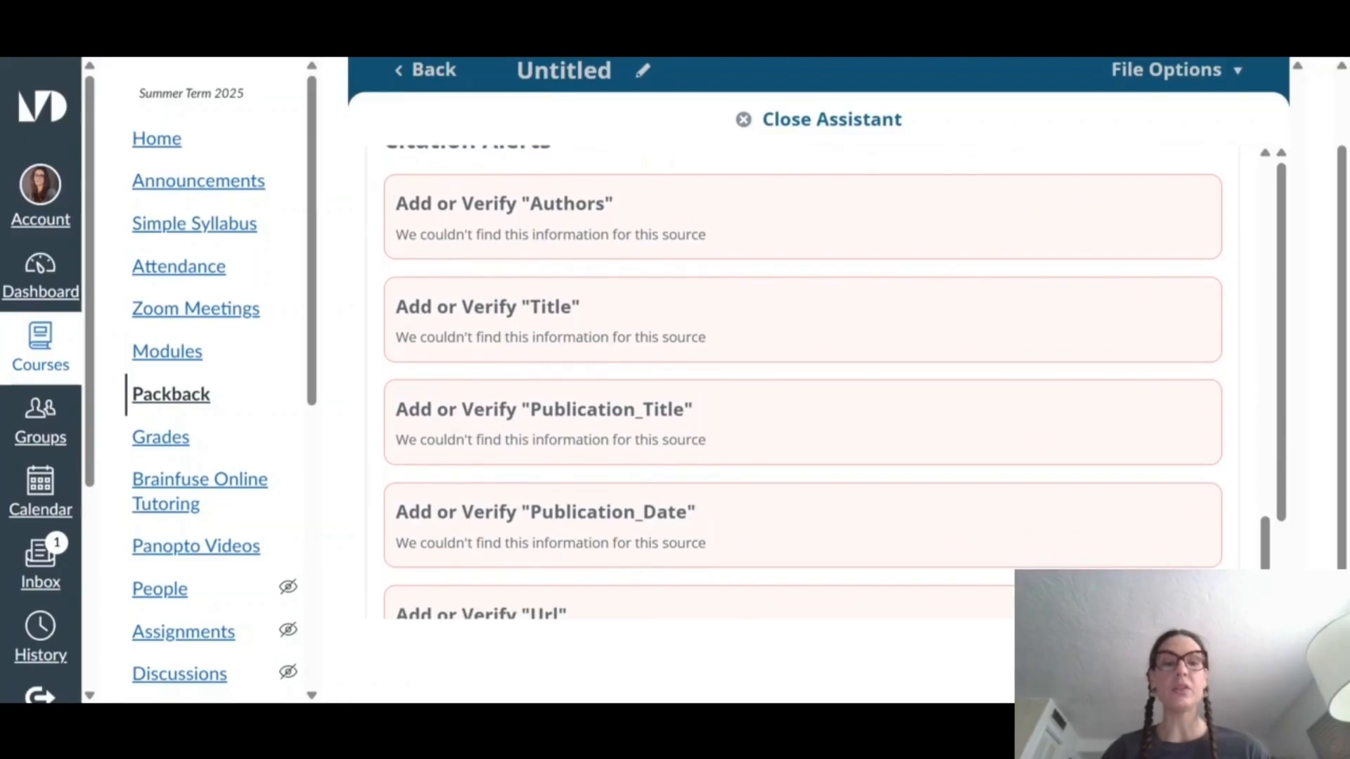
scroll(802, 380, "down", 2)
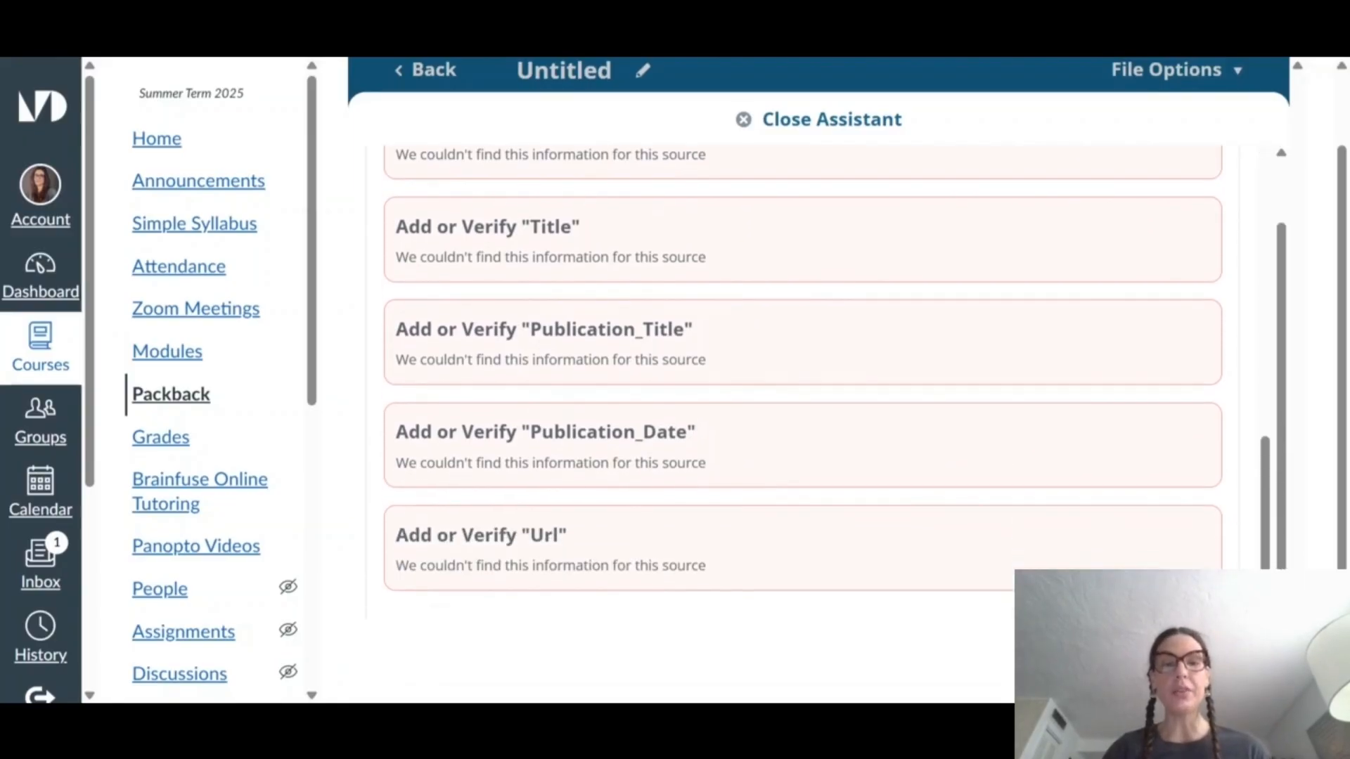
scroll(802, 380, "up", 3)
scroll(809, 380, "up", 8)
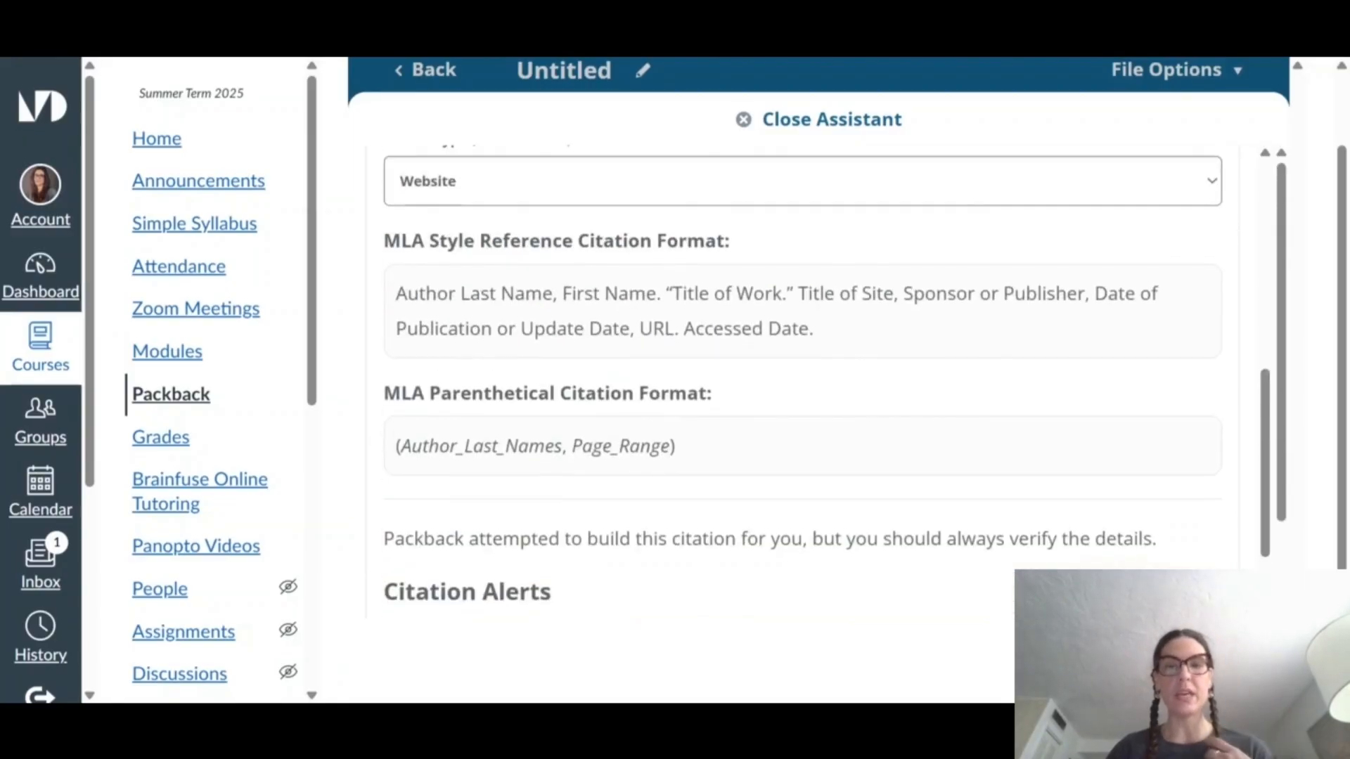
scroll(545, 338, "up", 1)
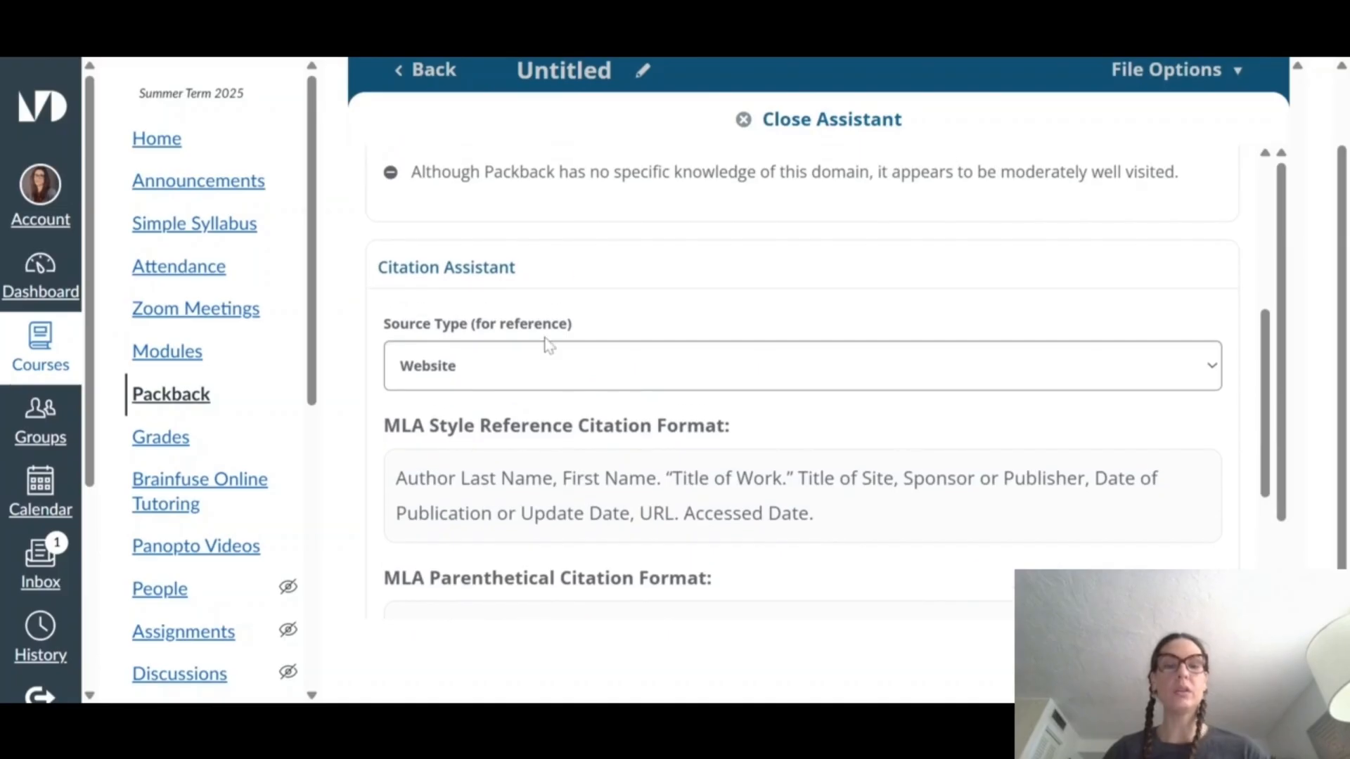
scroll(545, 344, "up", 6)
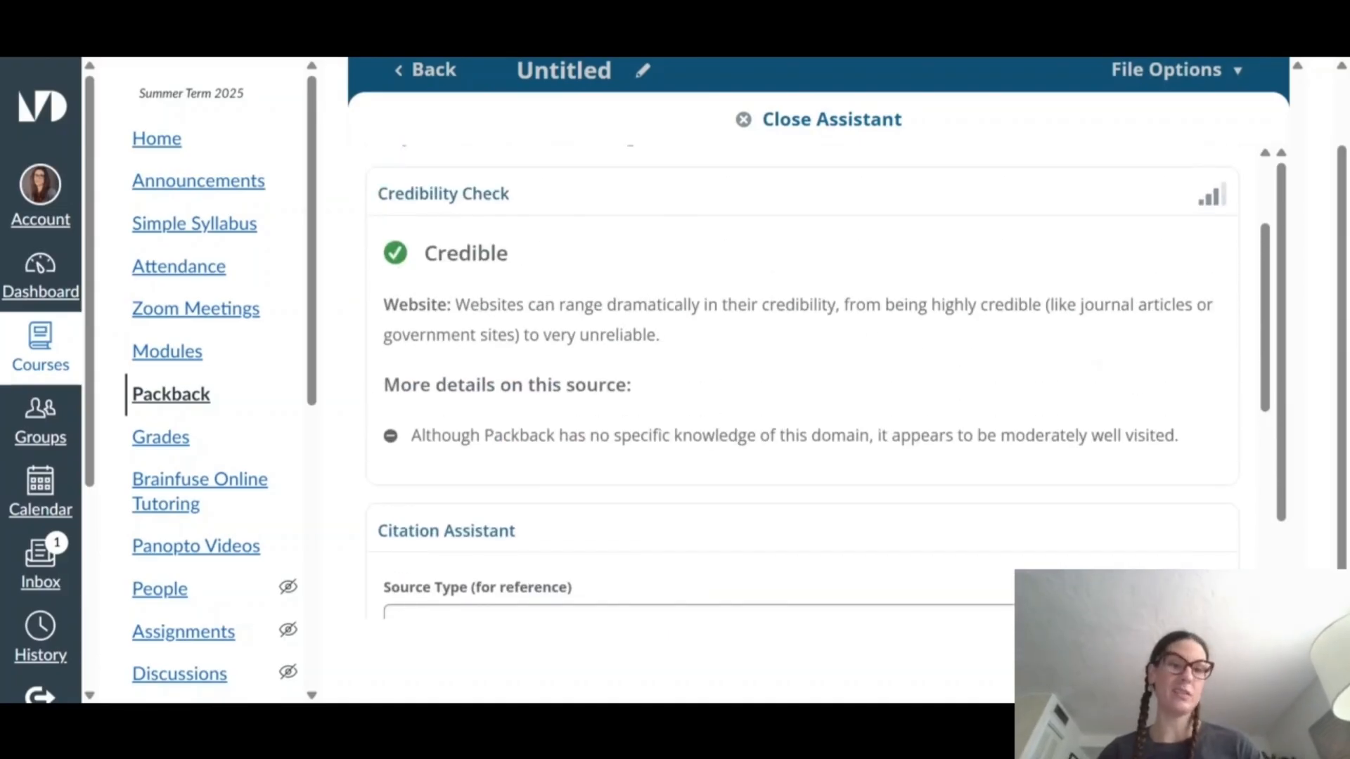
scroll(809, 394, "up", 2)
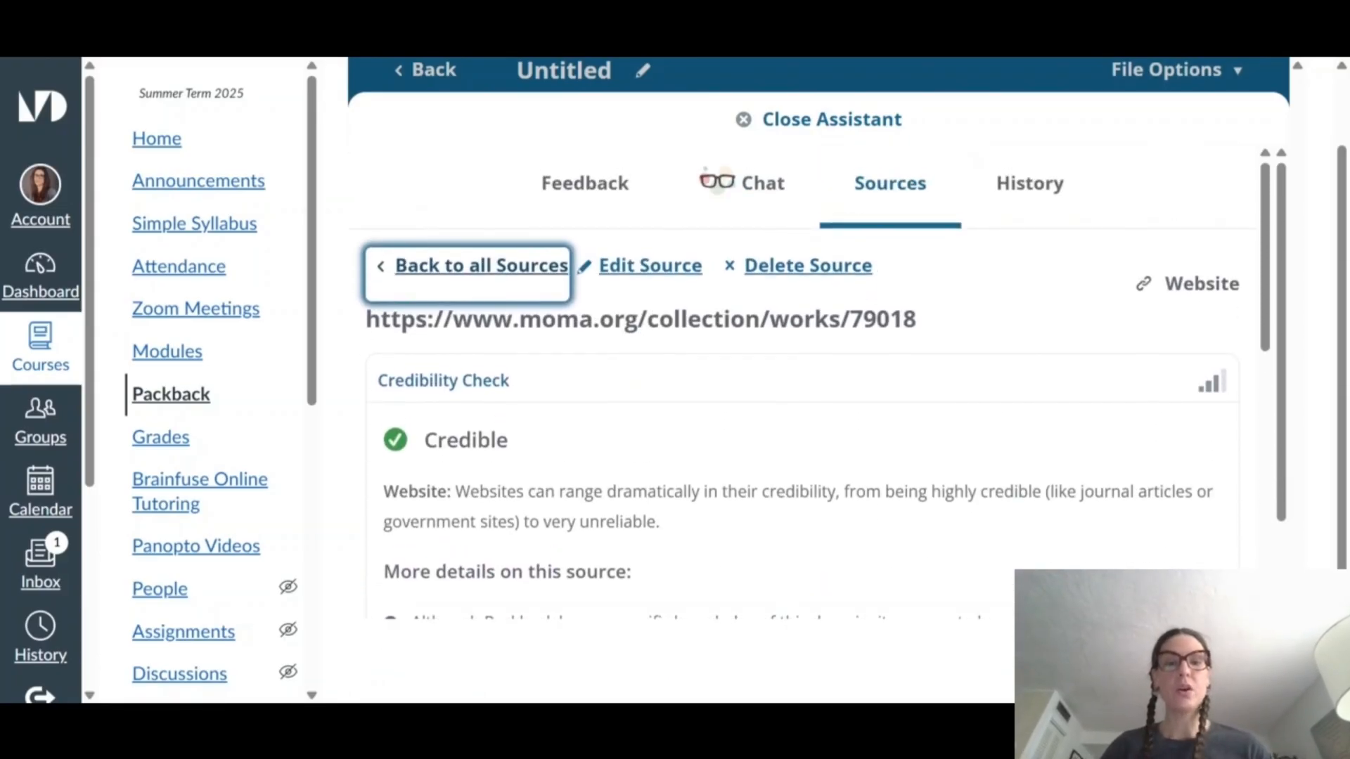
- Edit the MoMA source, search for a match to its URL again, and save it
left_click(635, 275)
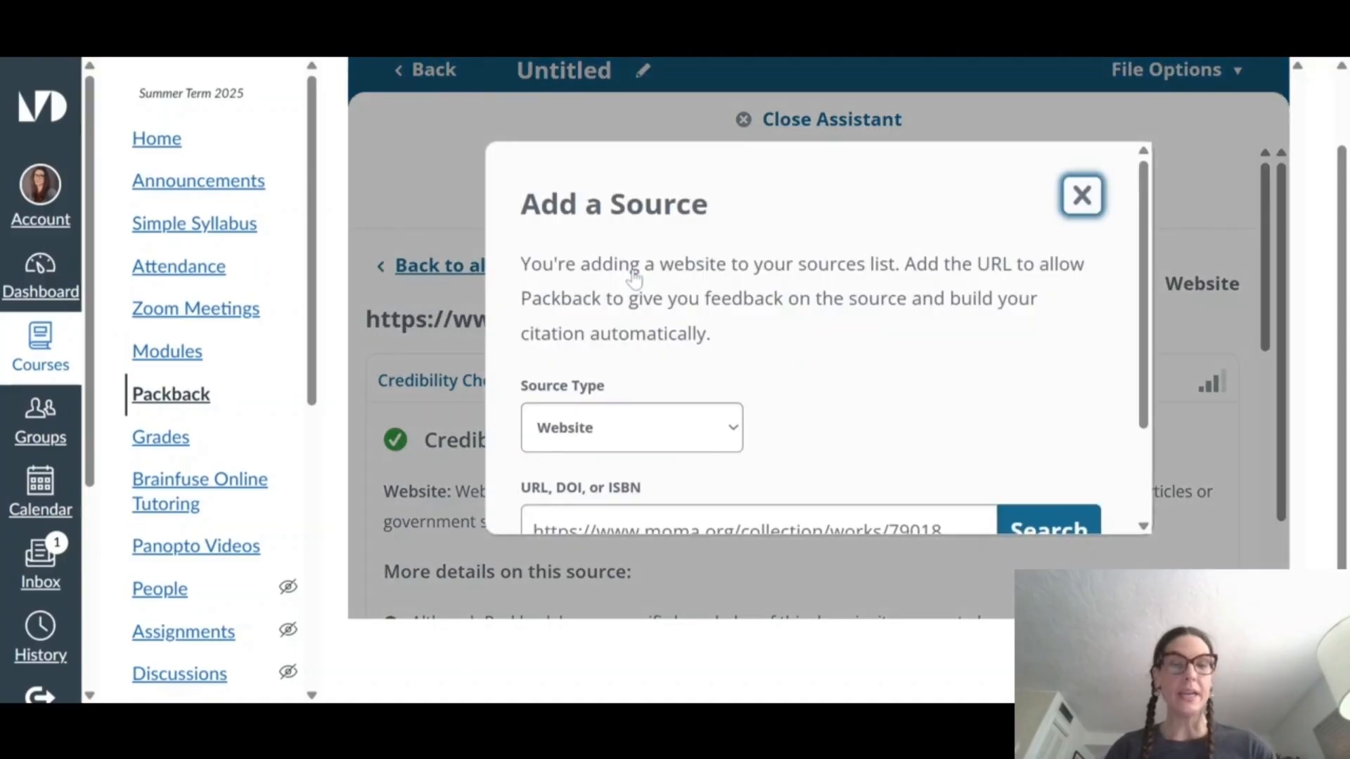
scroll(828, 362, "down", 2)
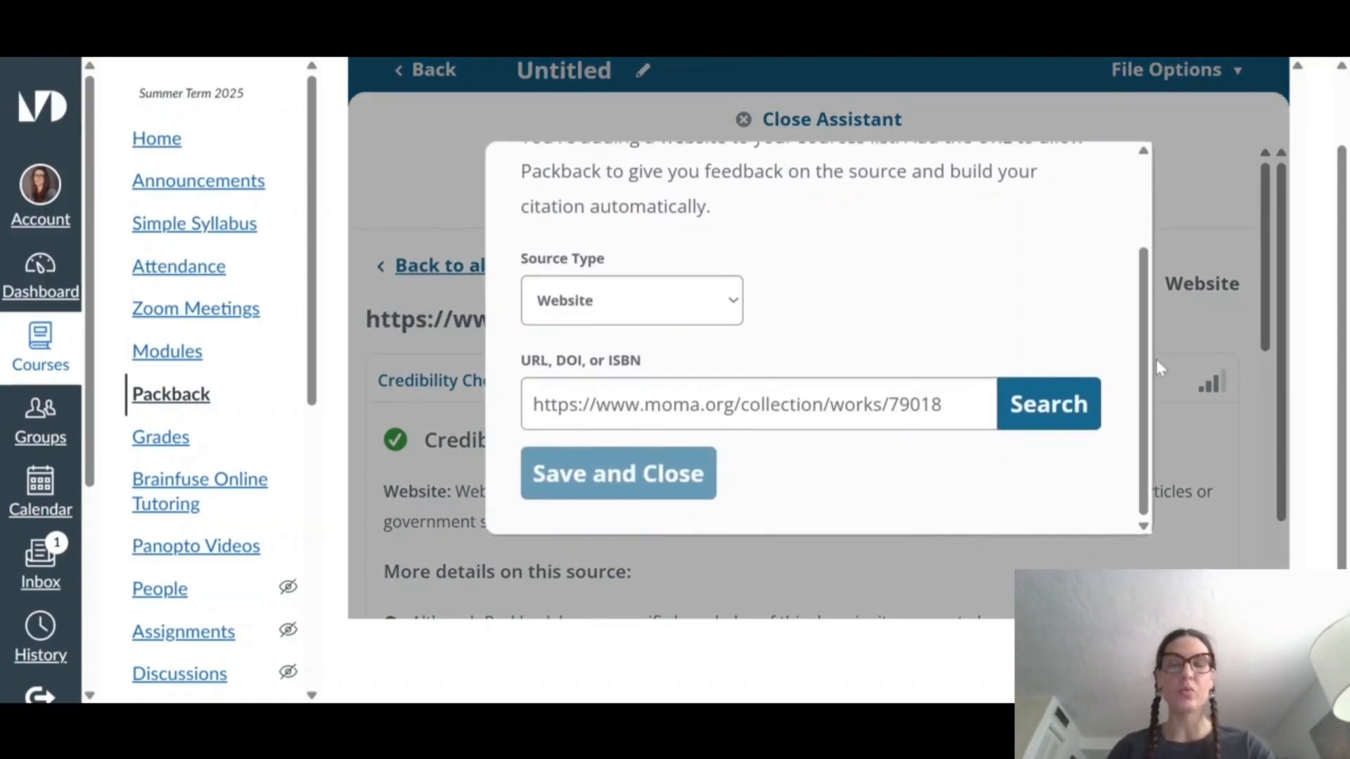
left_click(1033, 415)
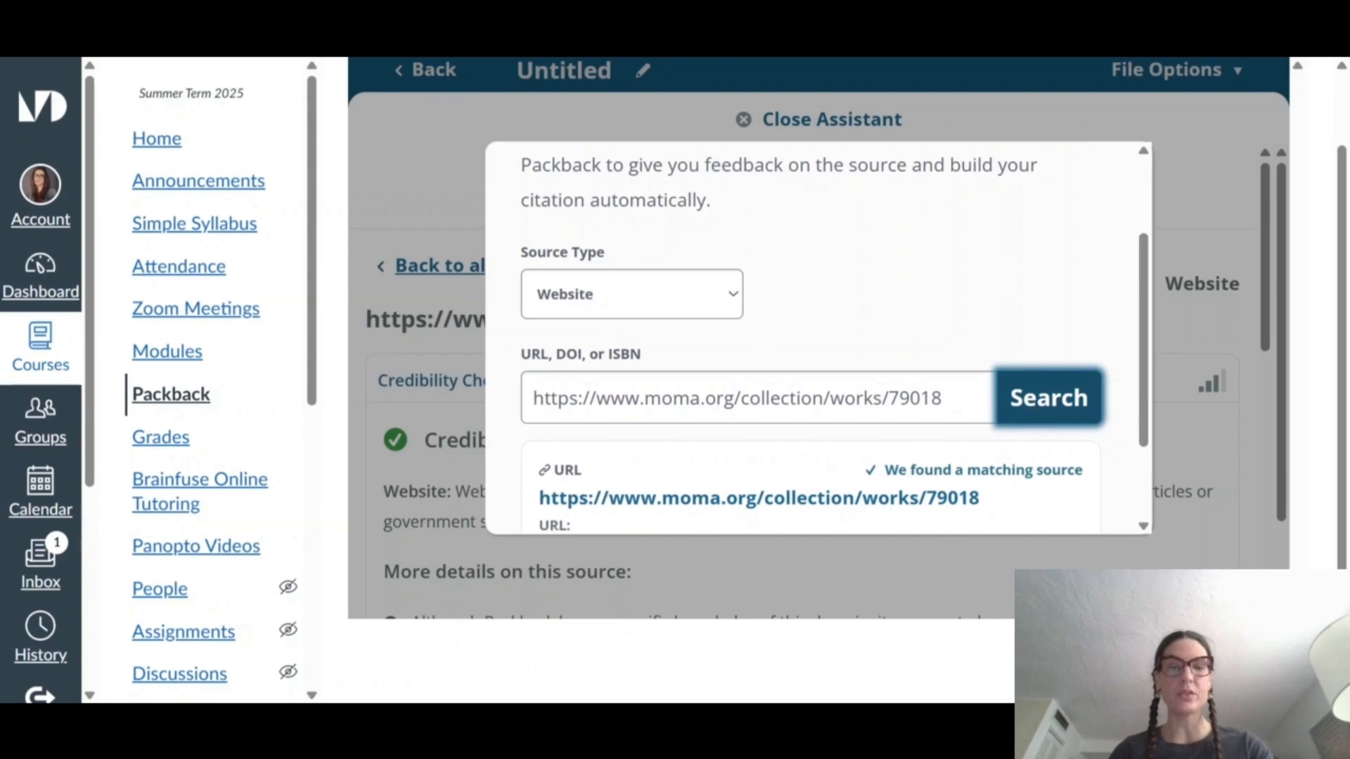
scroll(819, 352, "down", 2)
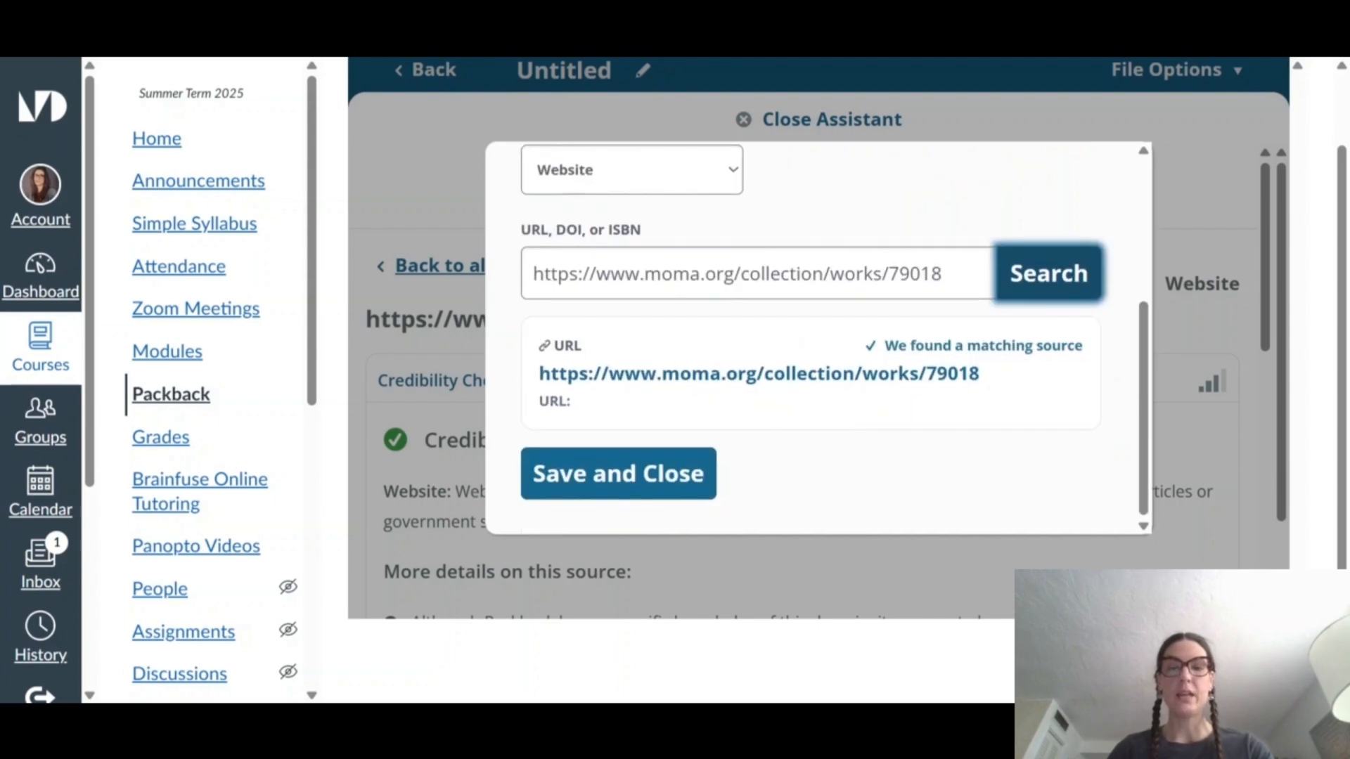
left_click(619, 473)
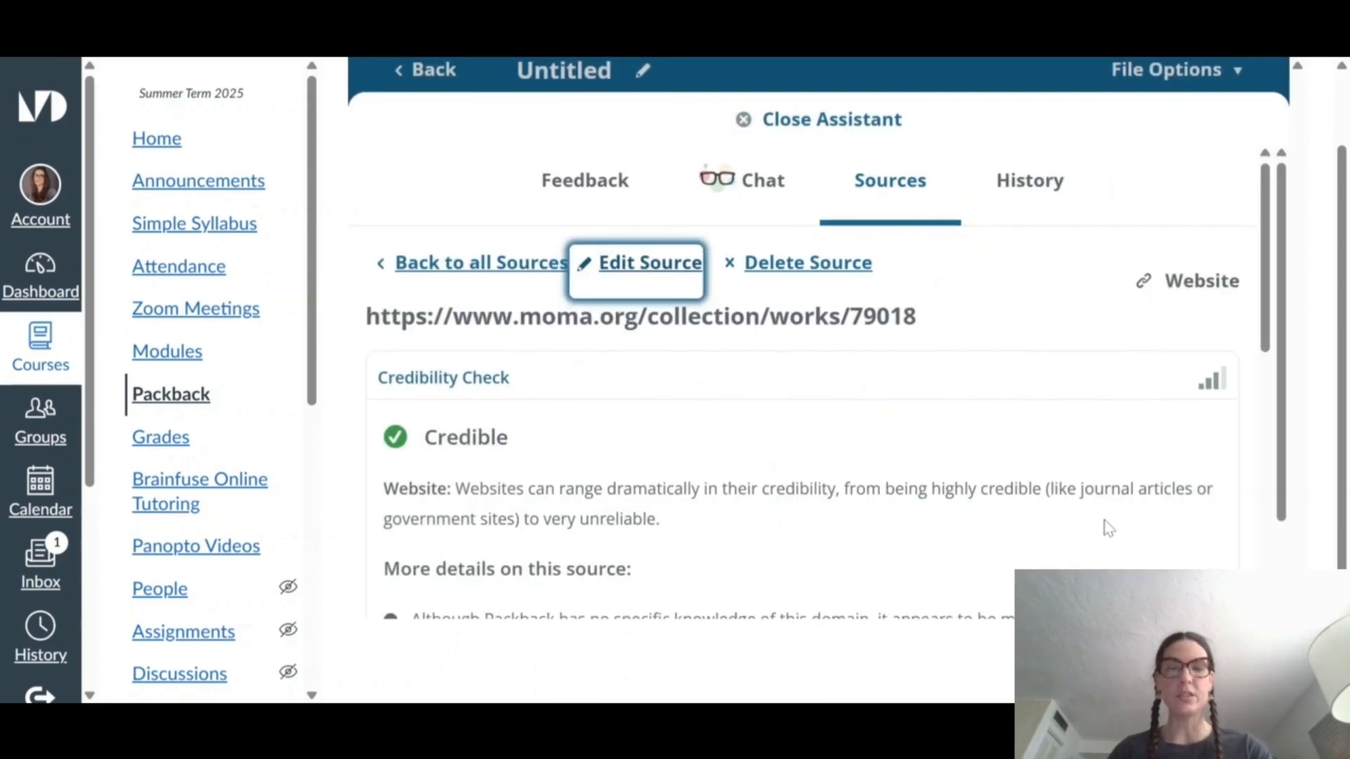
- Review the MoMA source's credibility check, MLA citation formats and citation alerts after the renewed search
scroll(1108, 528, "down", 2)
scroll(1109, 527, "down", 2)
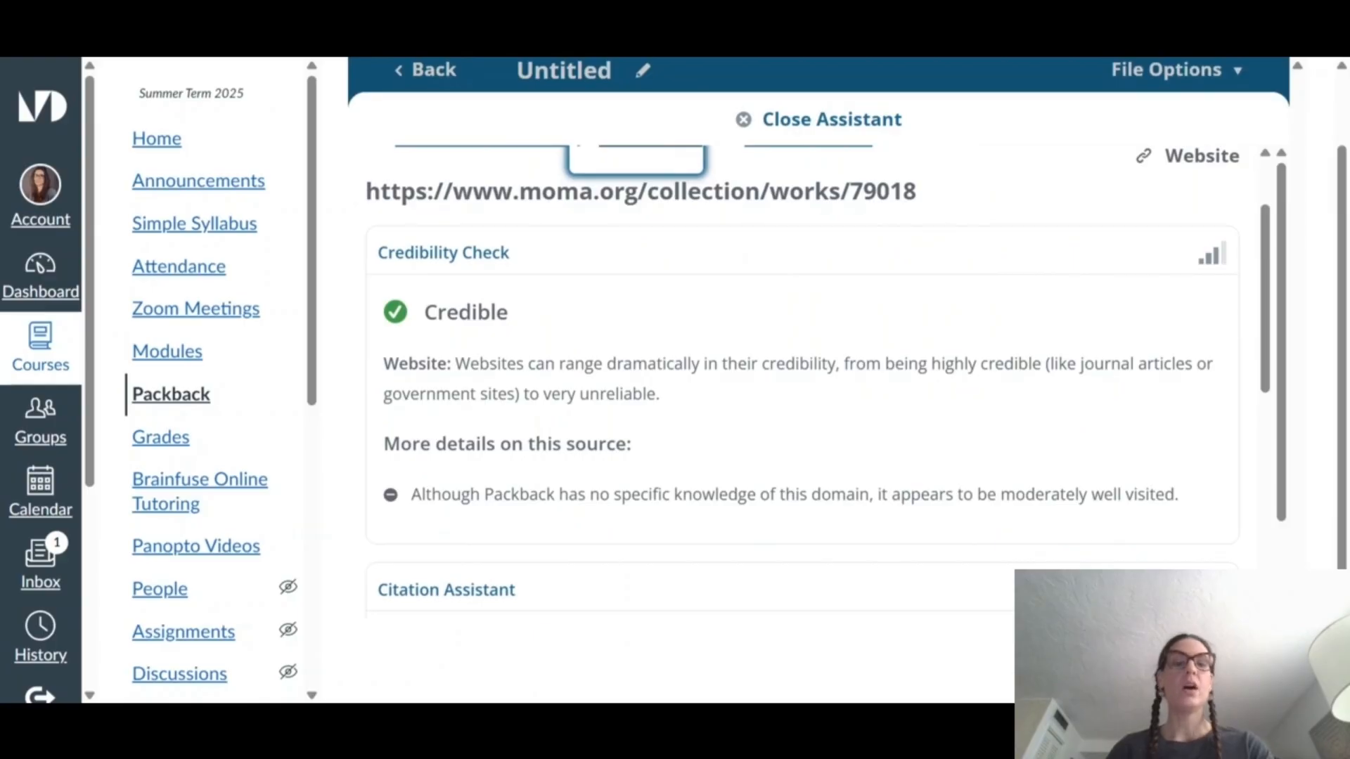
scroll(818, 380, "down", 5)
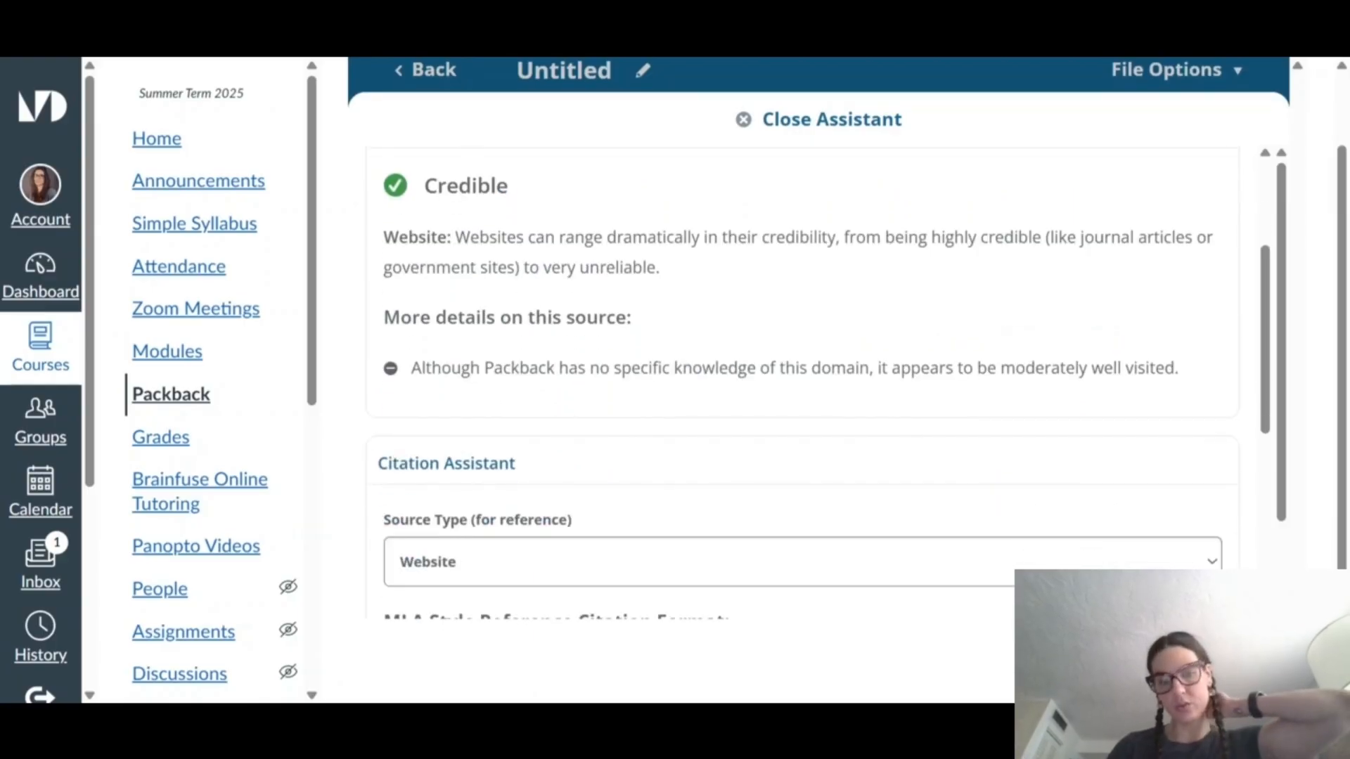
scroll(803, 382, "down", 7)
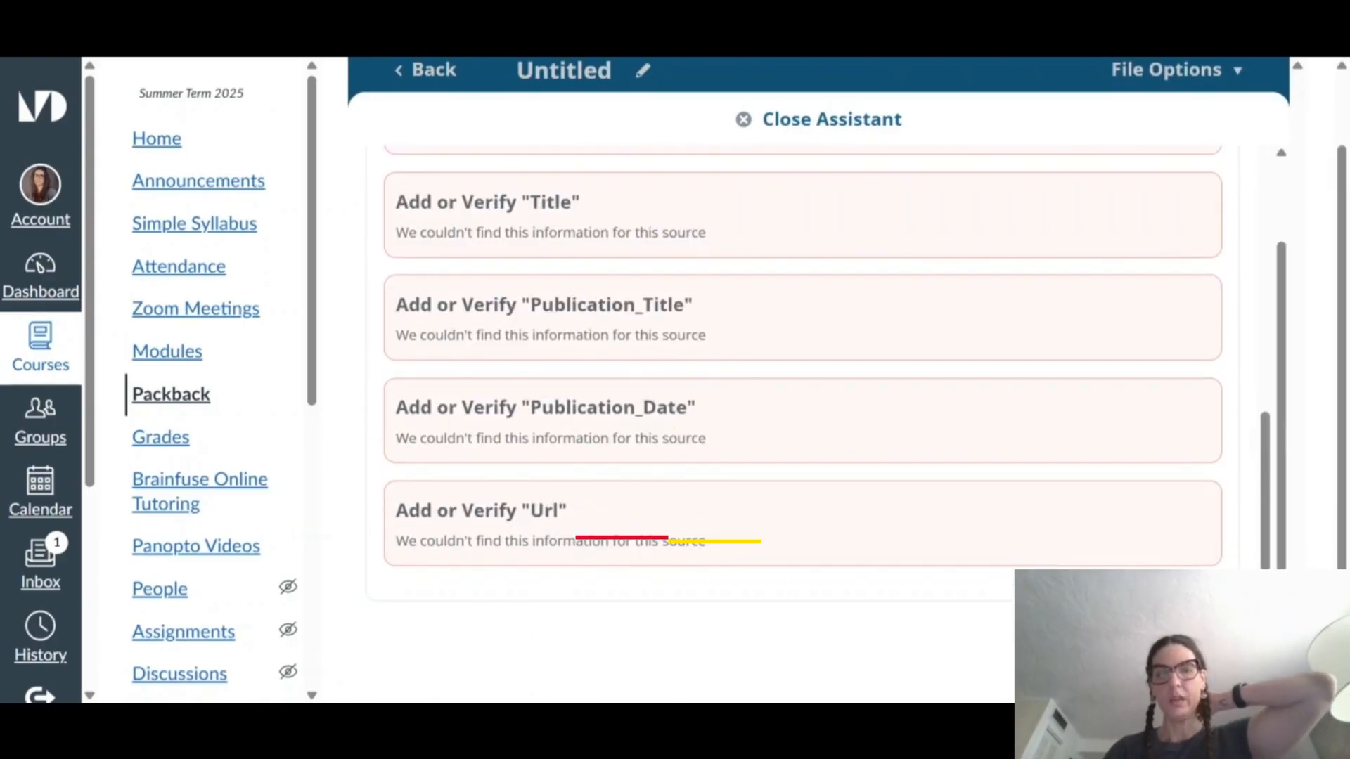
scroll(803, 382, "up", 2)
scroll(522, 339, "down", 3)
scroll(521, 339, "up", 3)
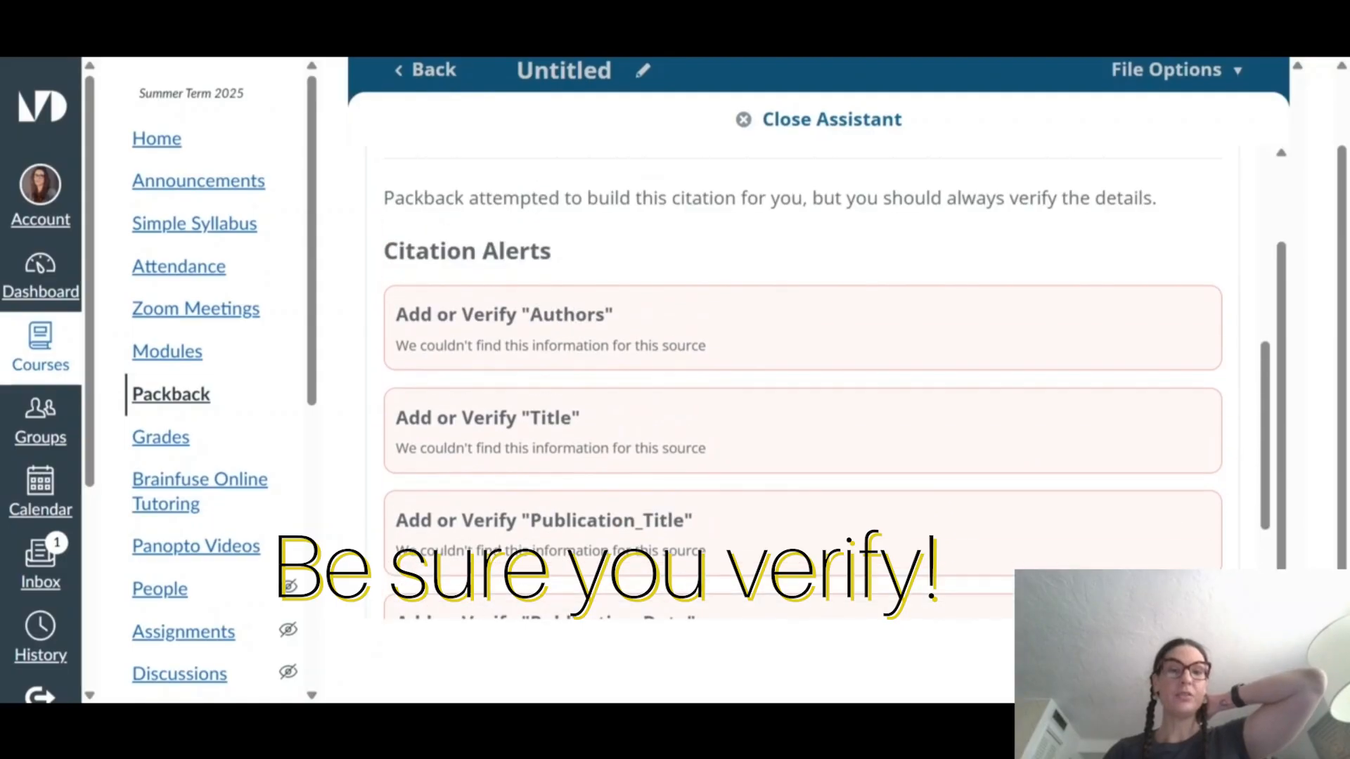
scroll(521, 339, "down", 1)
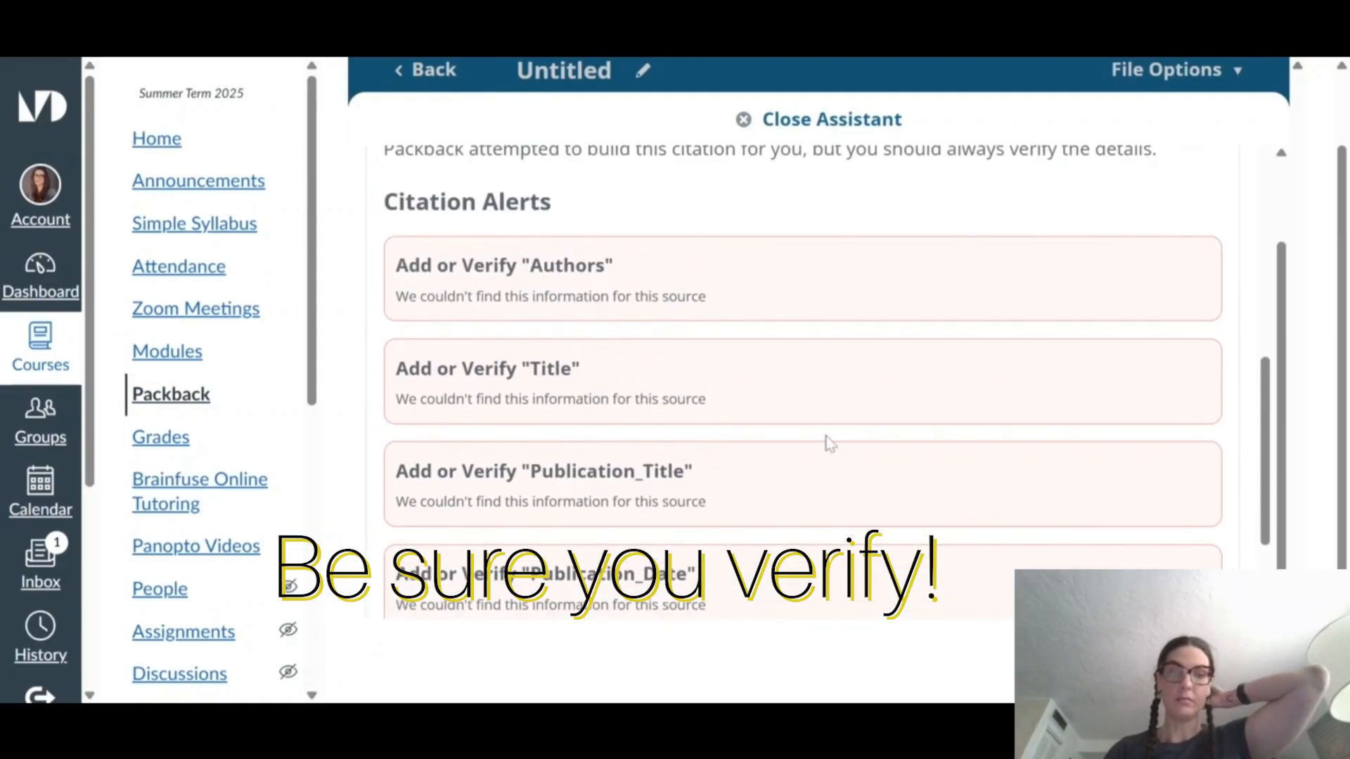
scroll(825, 439, "down", 2)
scroll(828, 443, "up", 10)
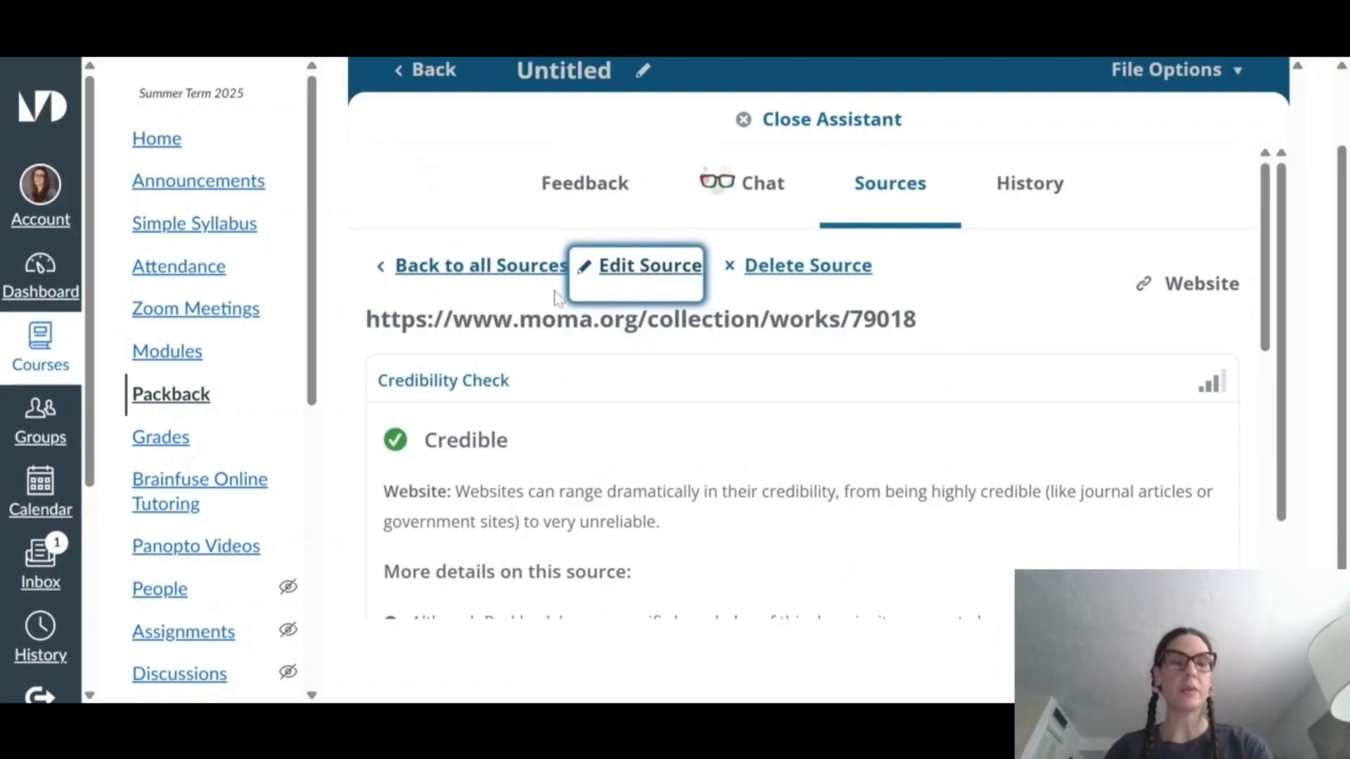
left_click(461, 273)
scroll(861, 535, "down", 1)
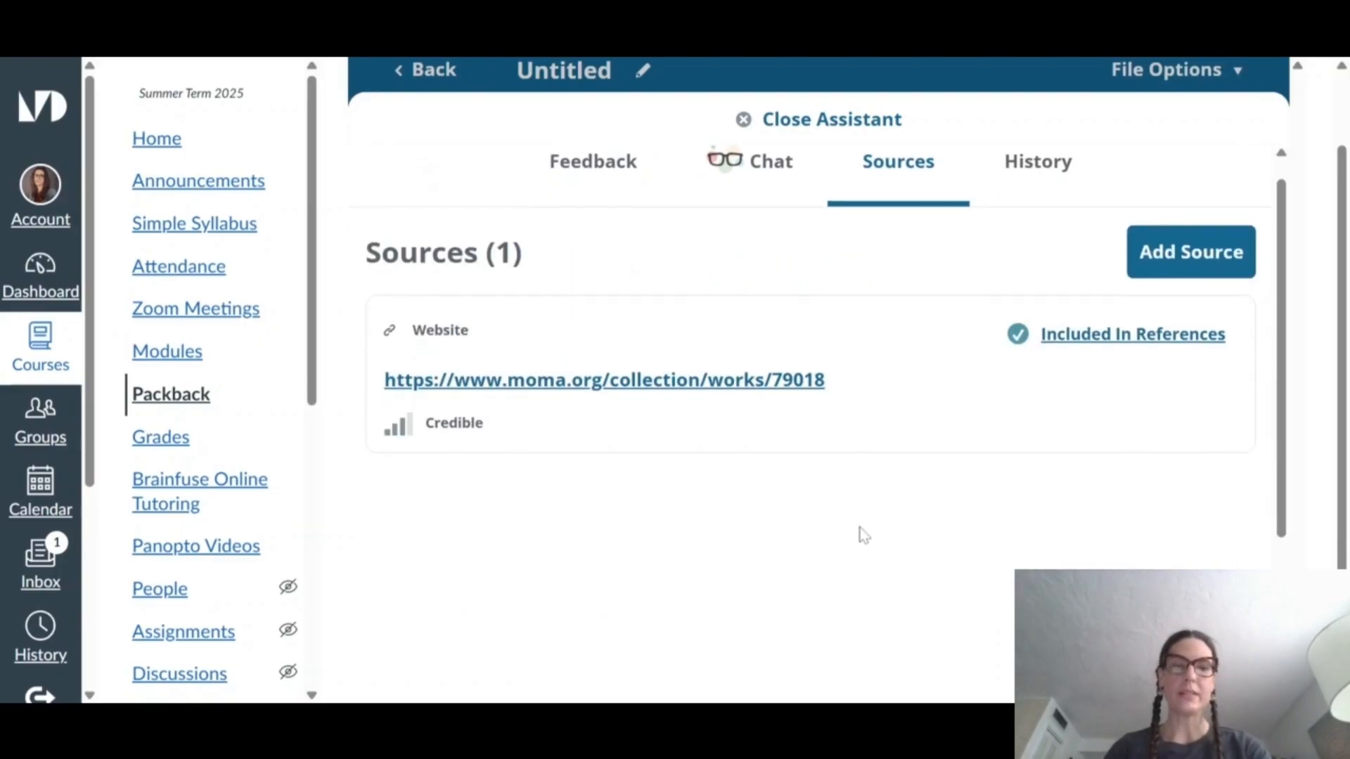
scroll(943, 542, "down", 1)
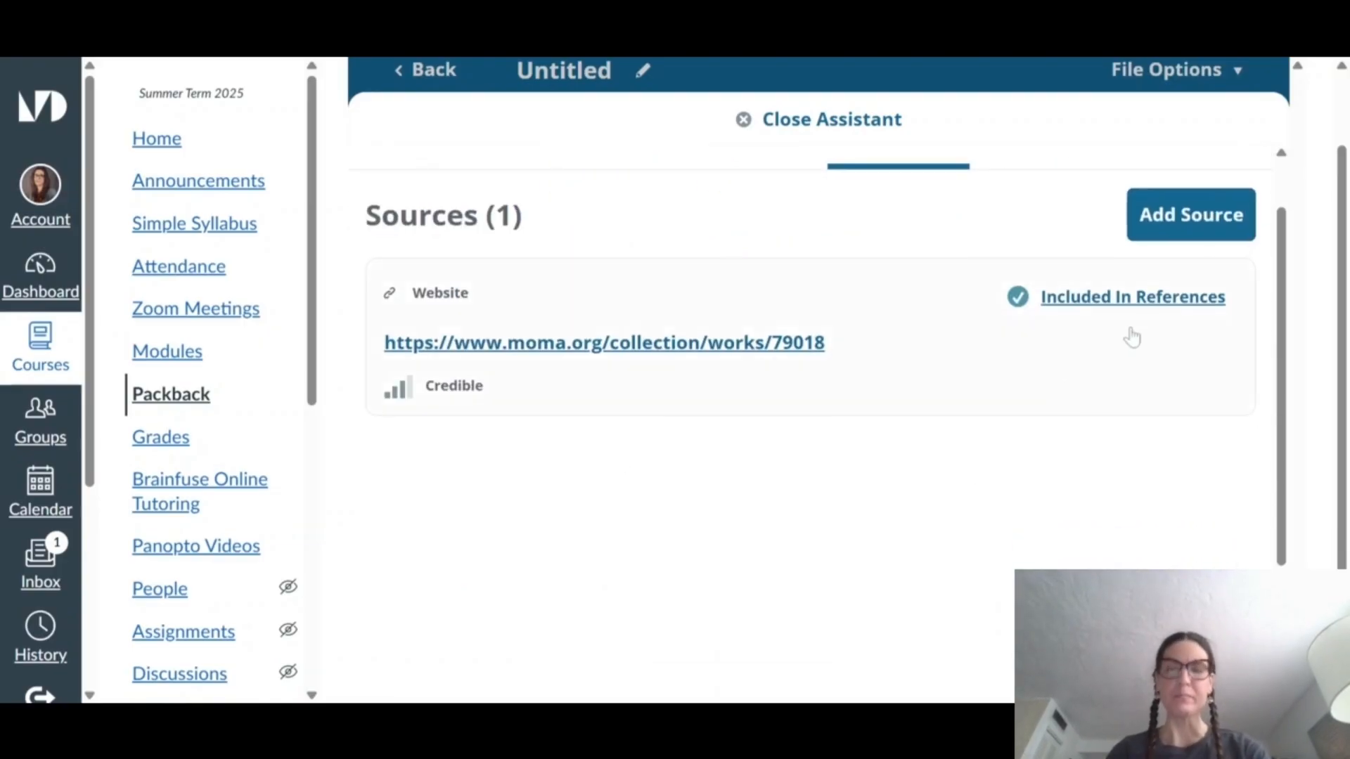
left_click(1153, 228)
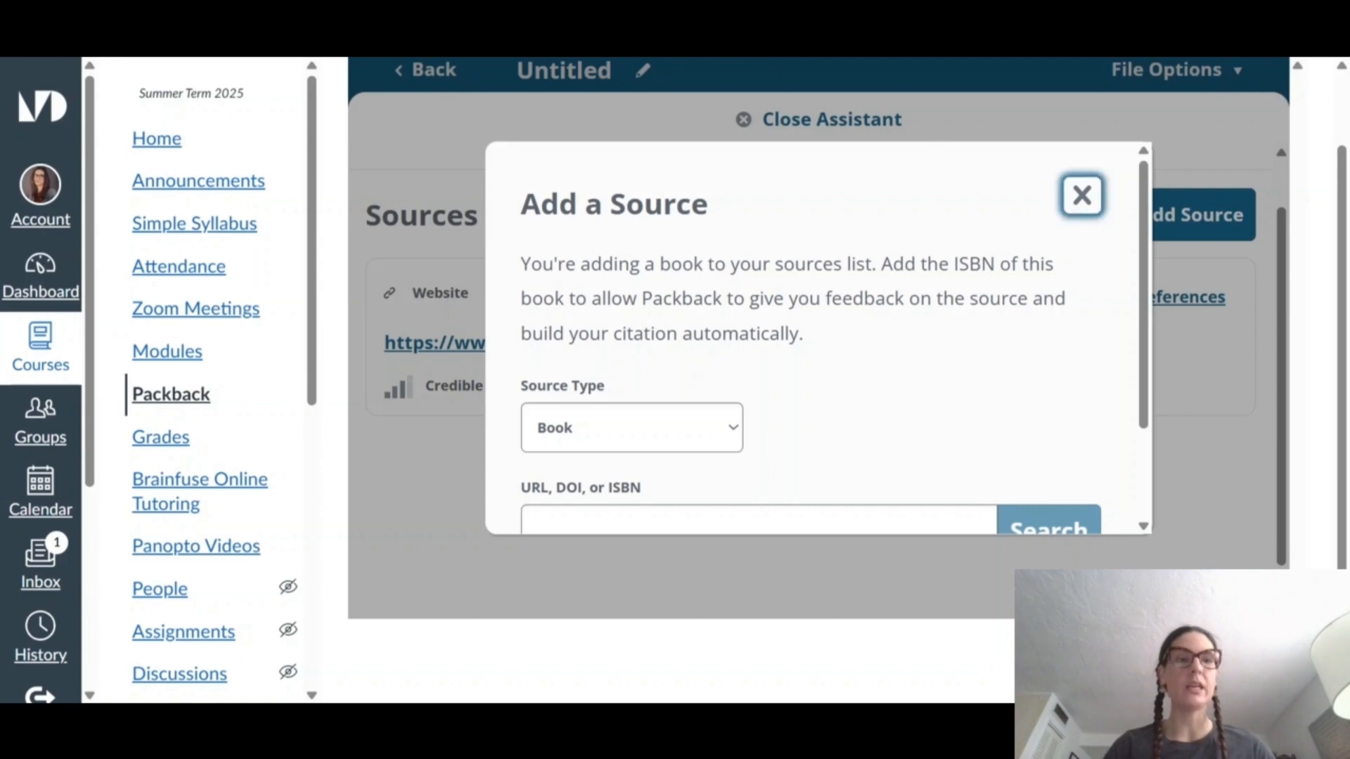
scroll(714, 488, "down", 2)
left_click(588, 331)
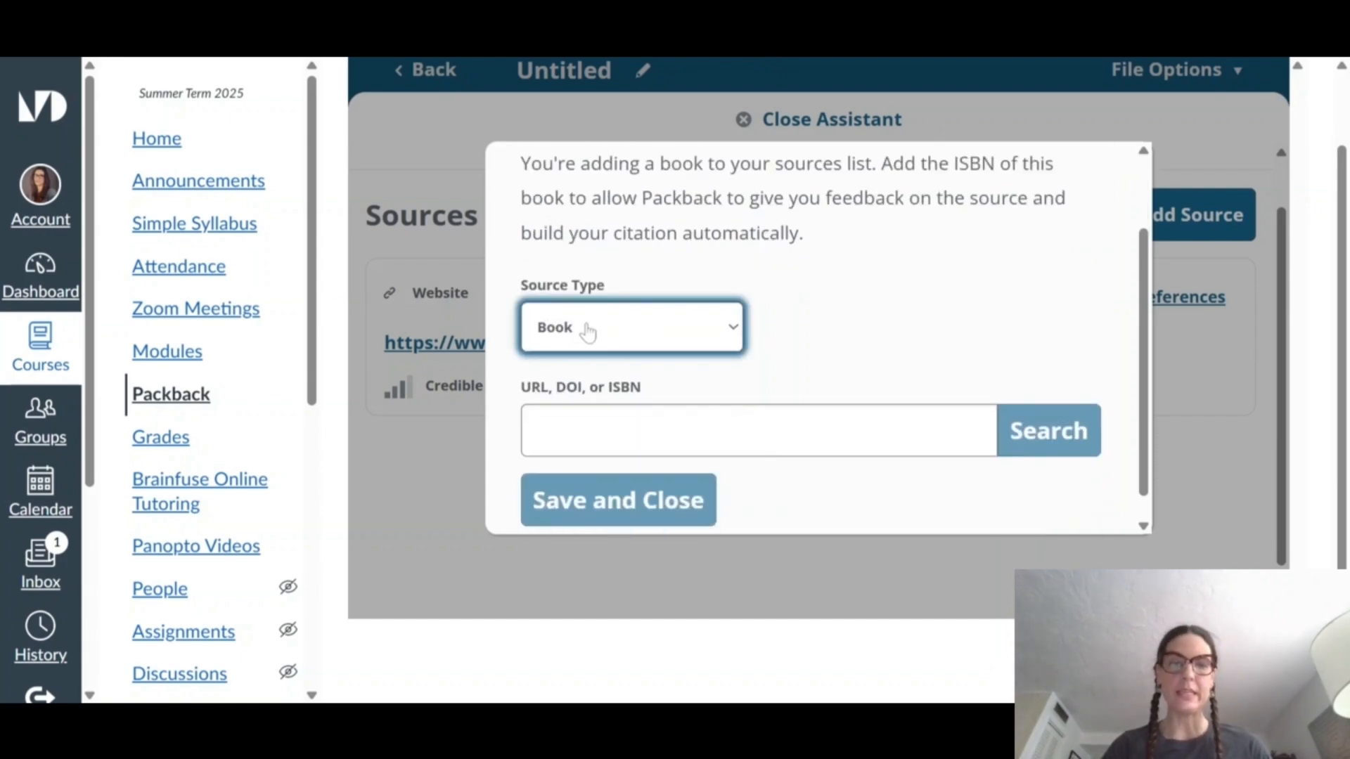
left_click(596, 366)
left_click(571, 411)
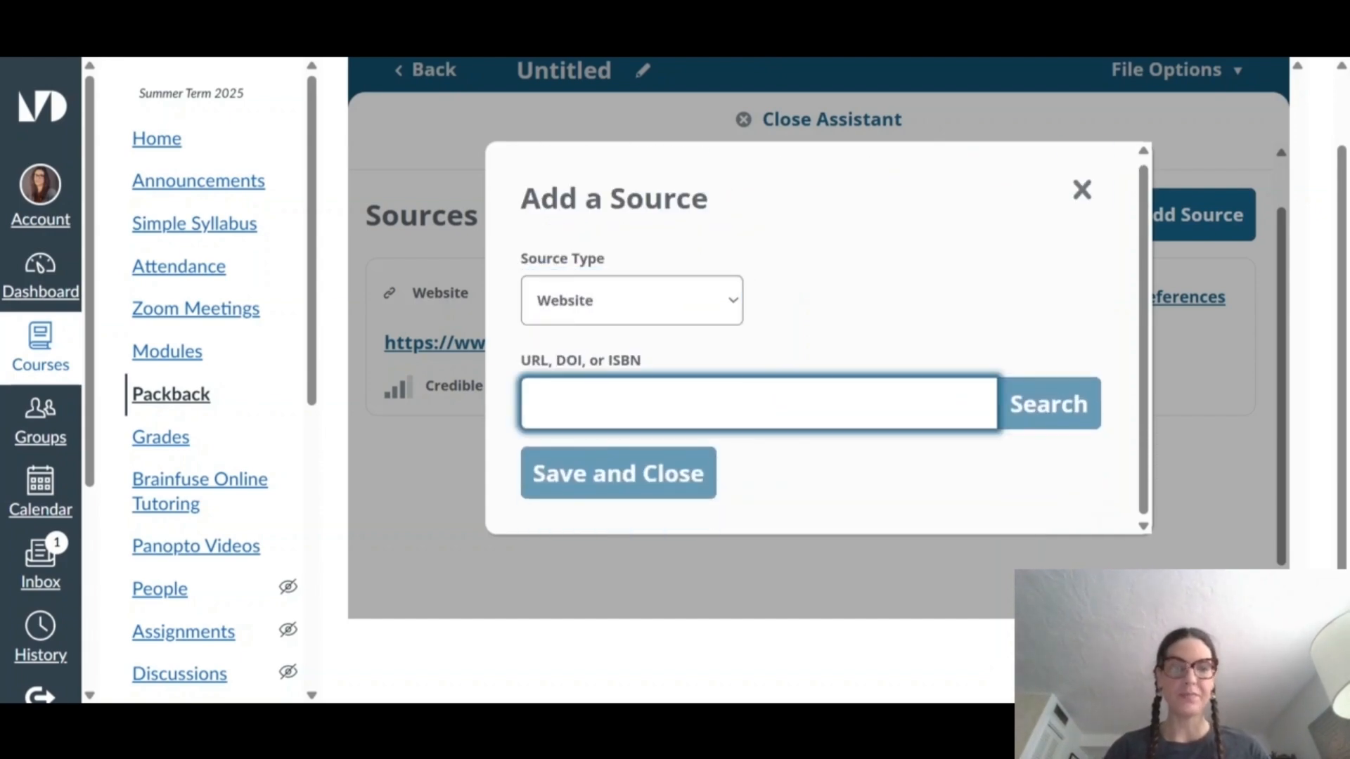
type("https://www.britannica.com/topic/The-Persistence-of-Memory")
left_click(1048, 411)
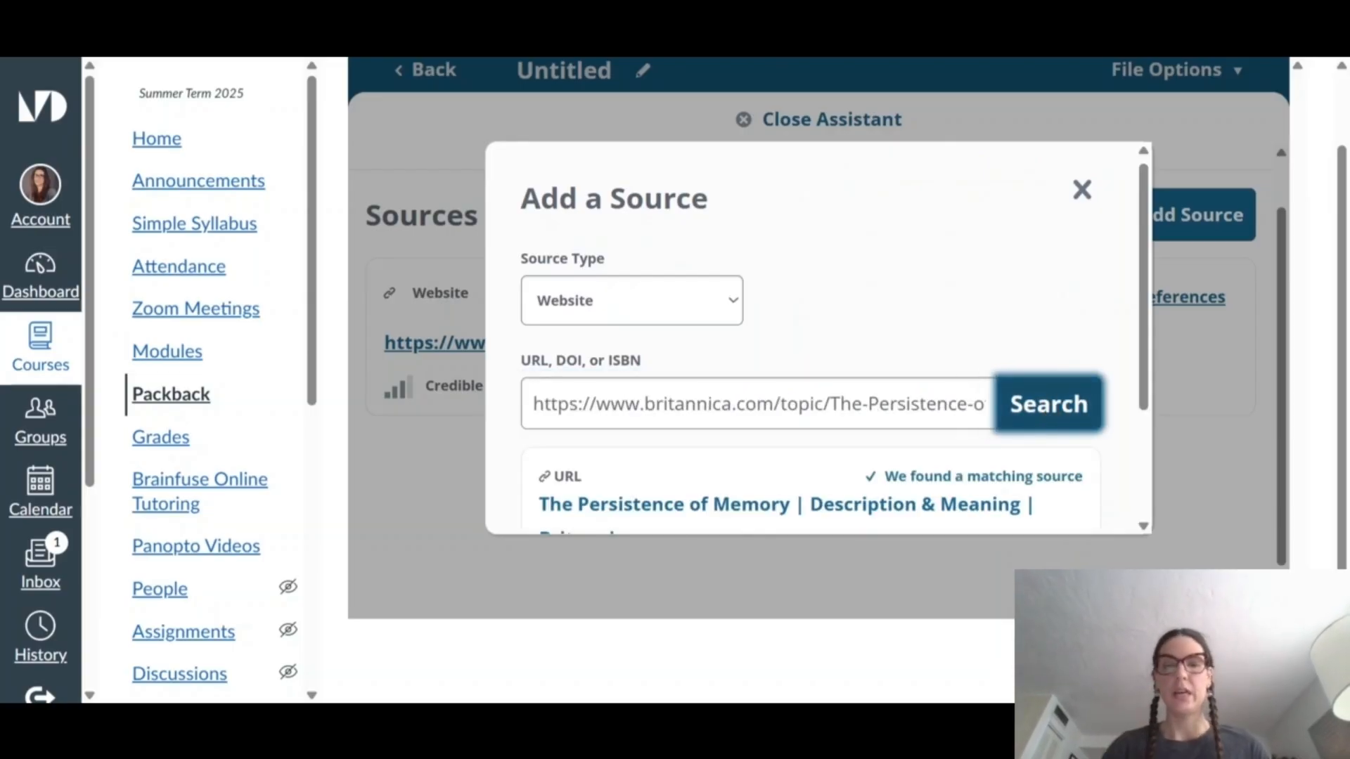
scroll(1049, 414, "down", 2)
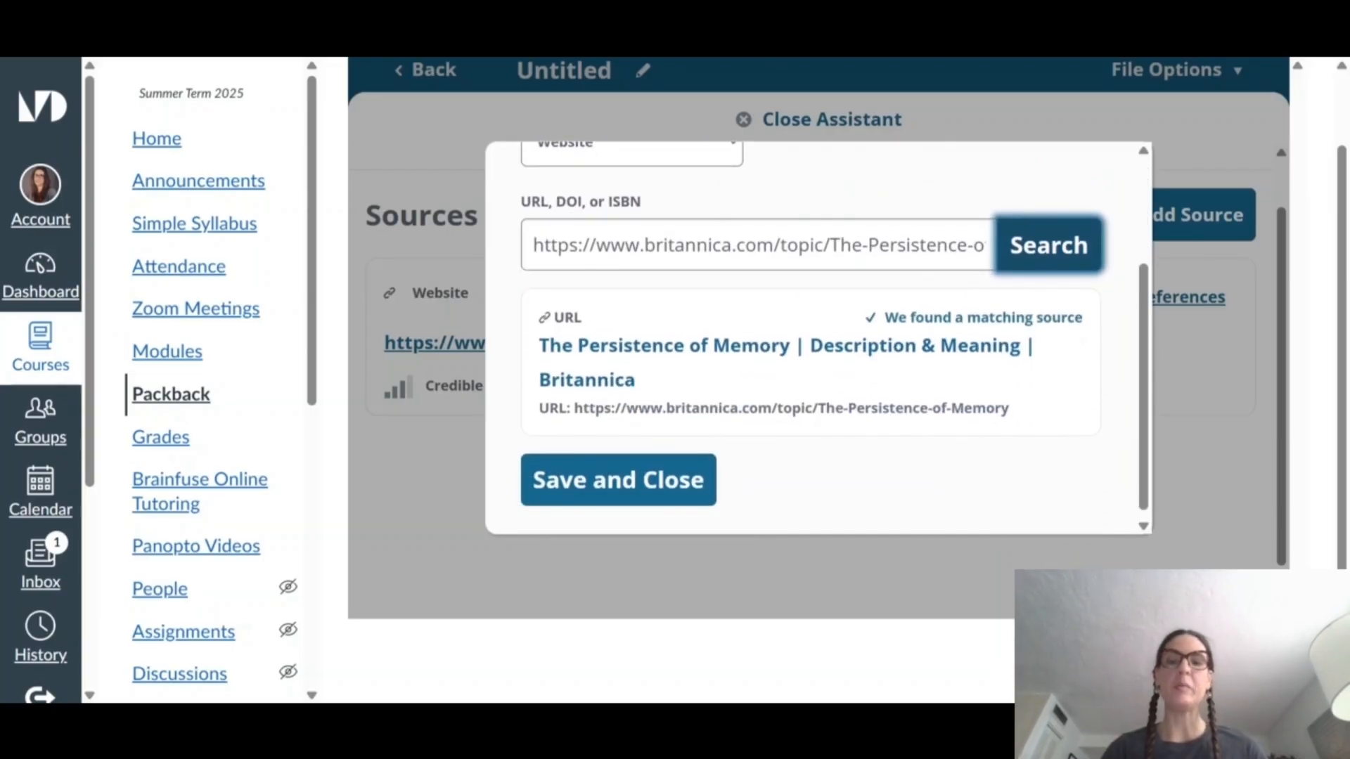
left_click(632, 475)
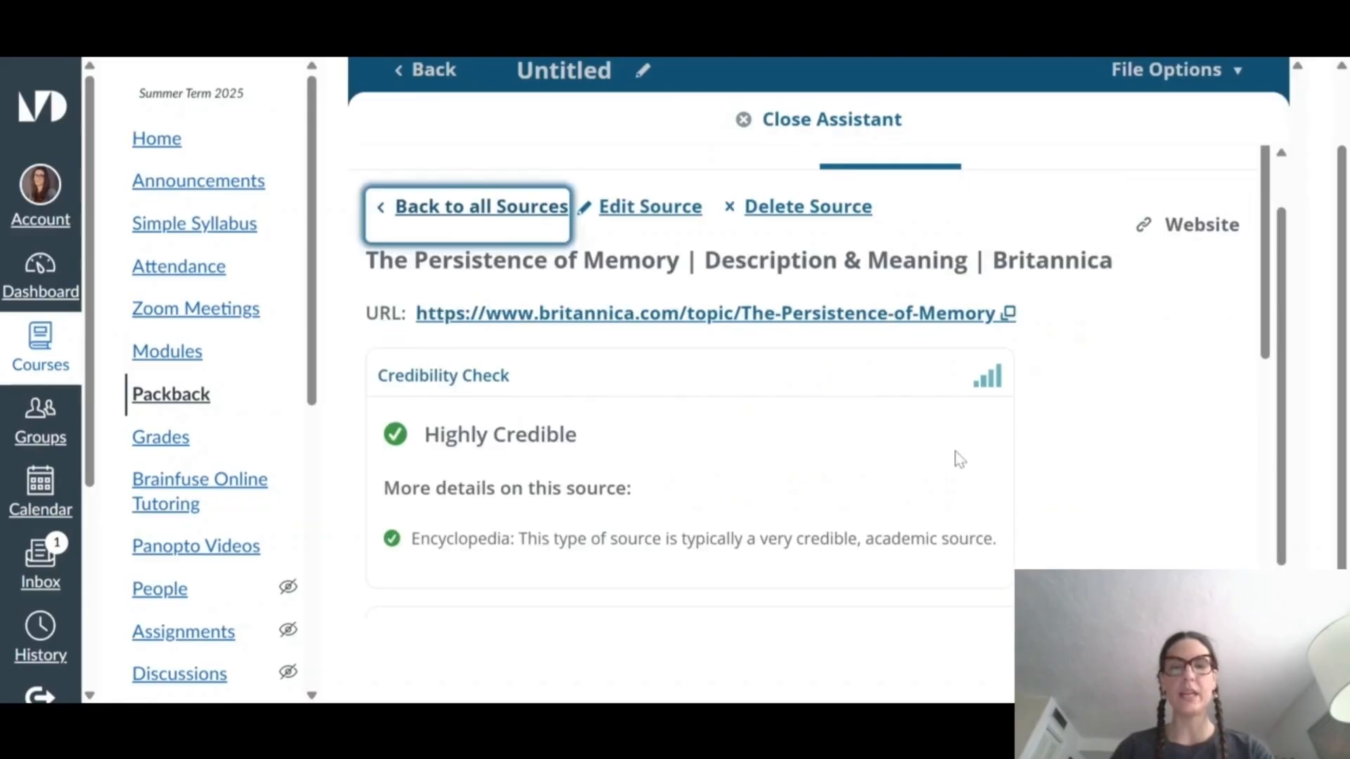
- Examine the Britannica source's credibility check, MLA citation formats and citation alerts, and close the assistant
scroll(960, 460, "down", 2)
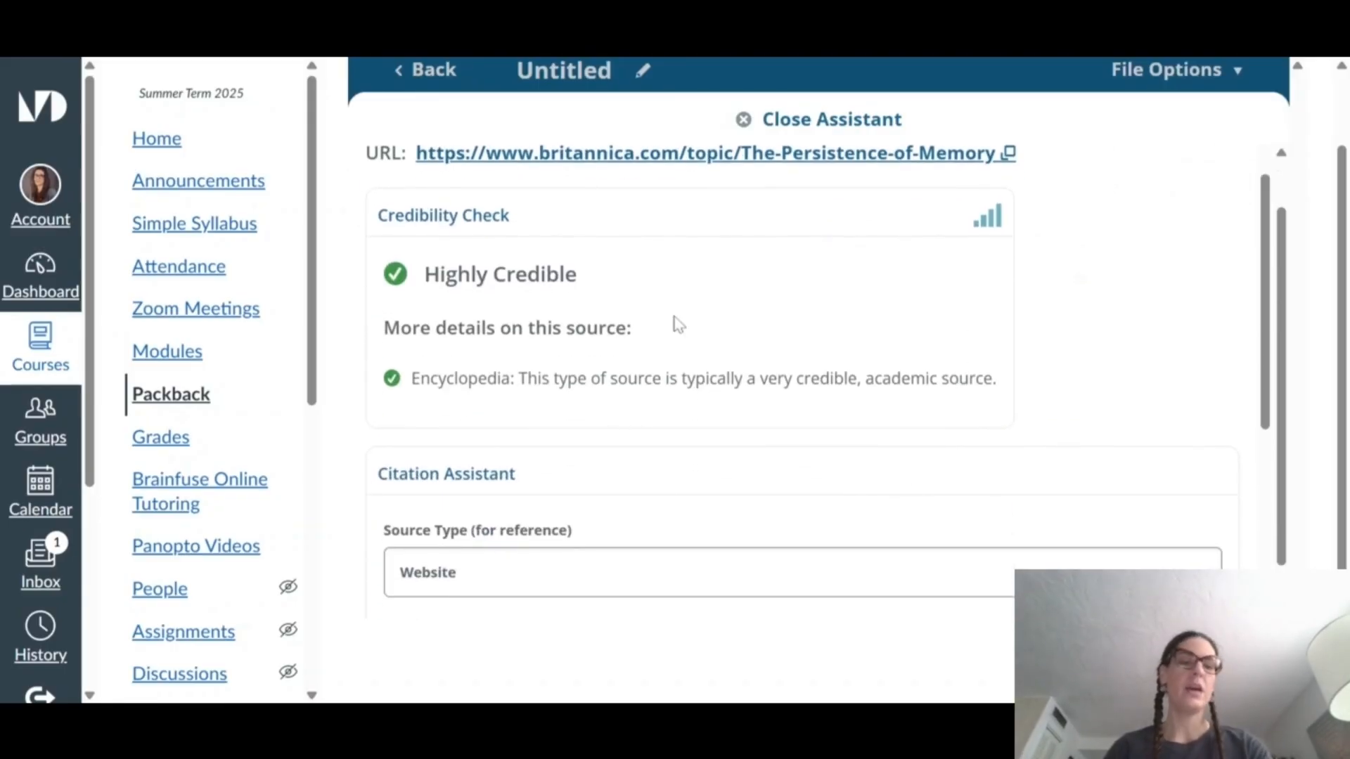
scroll(674, 317, "down", 4)
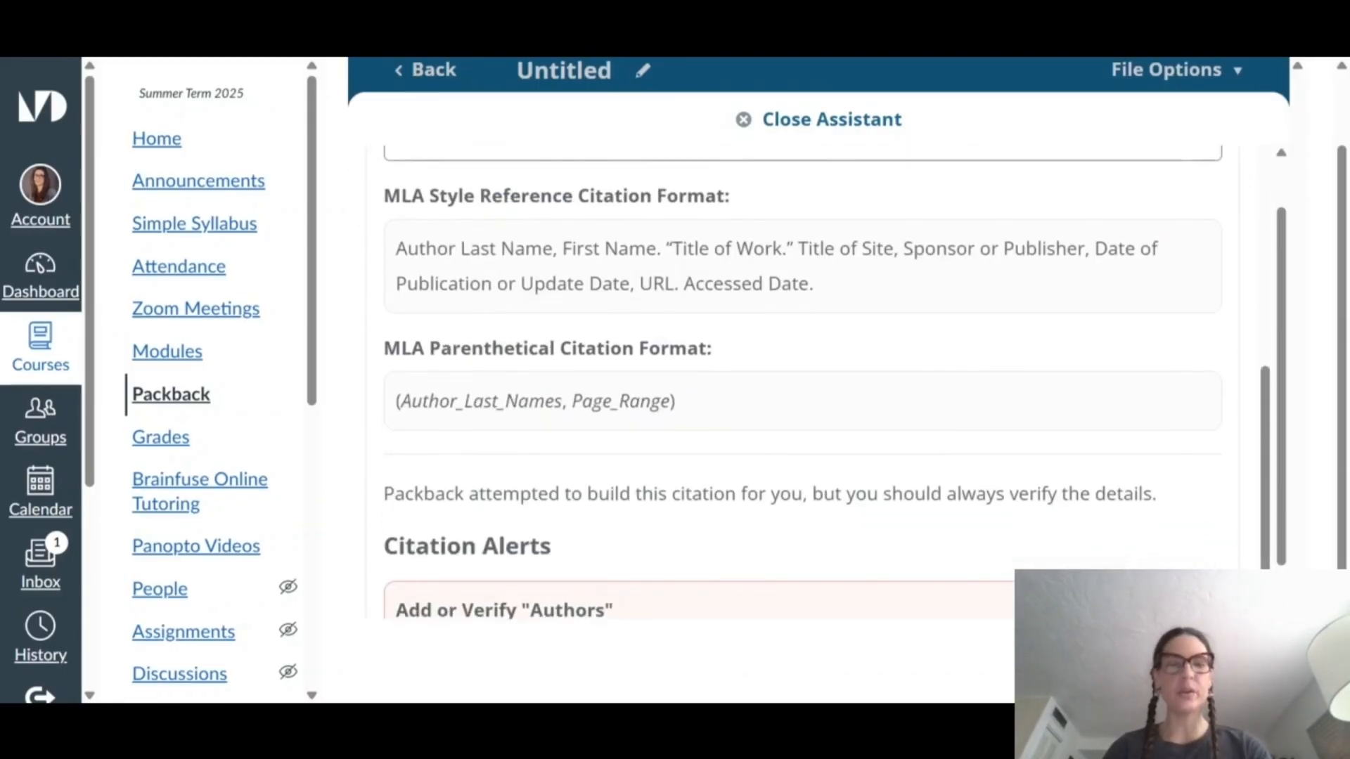
scroll(674, 317, "down", 1)
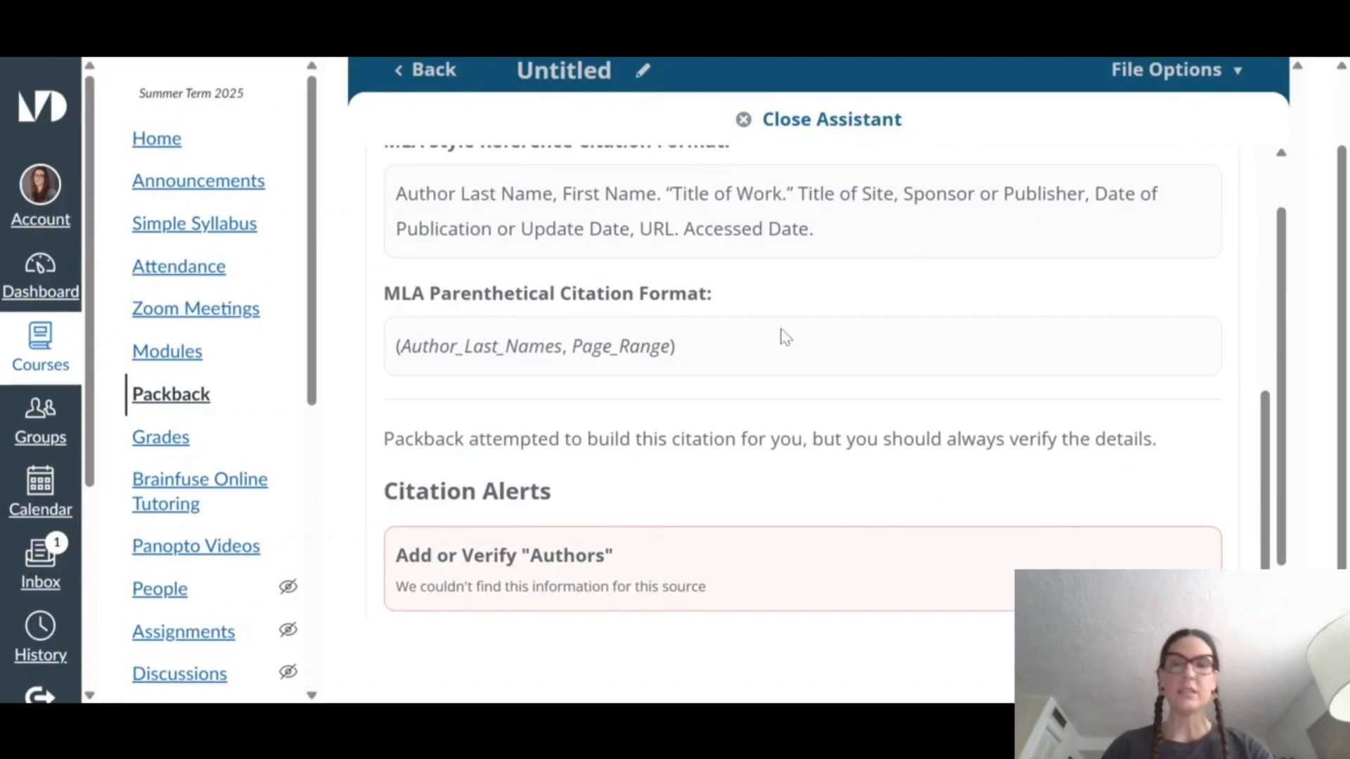
scroll(780, 335, "up", 7)
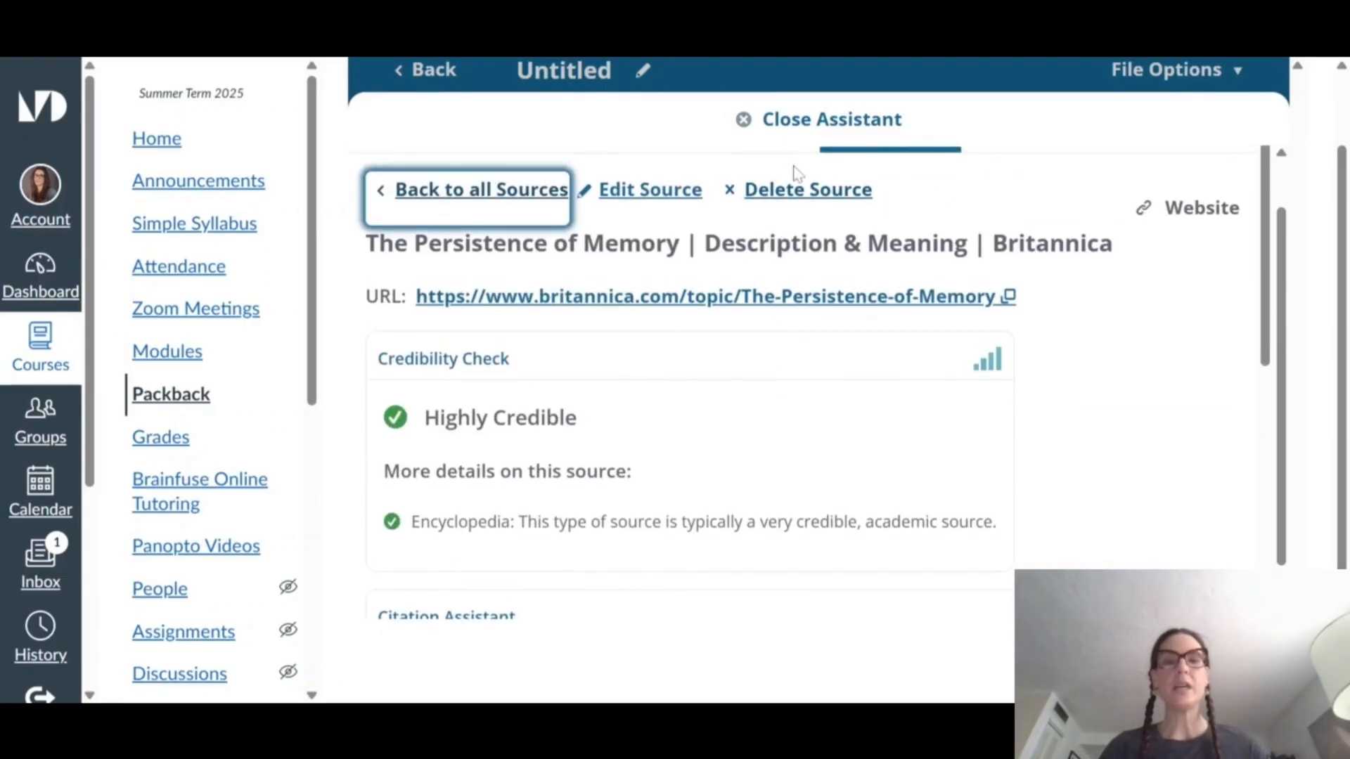
scroll(803, 132, "up", 1)
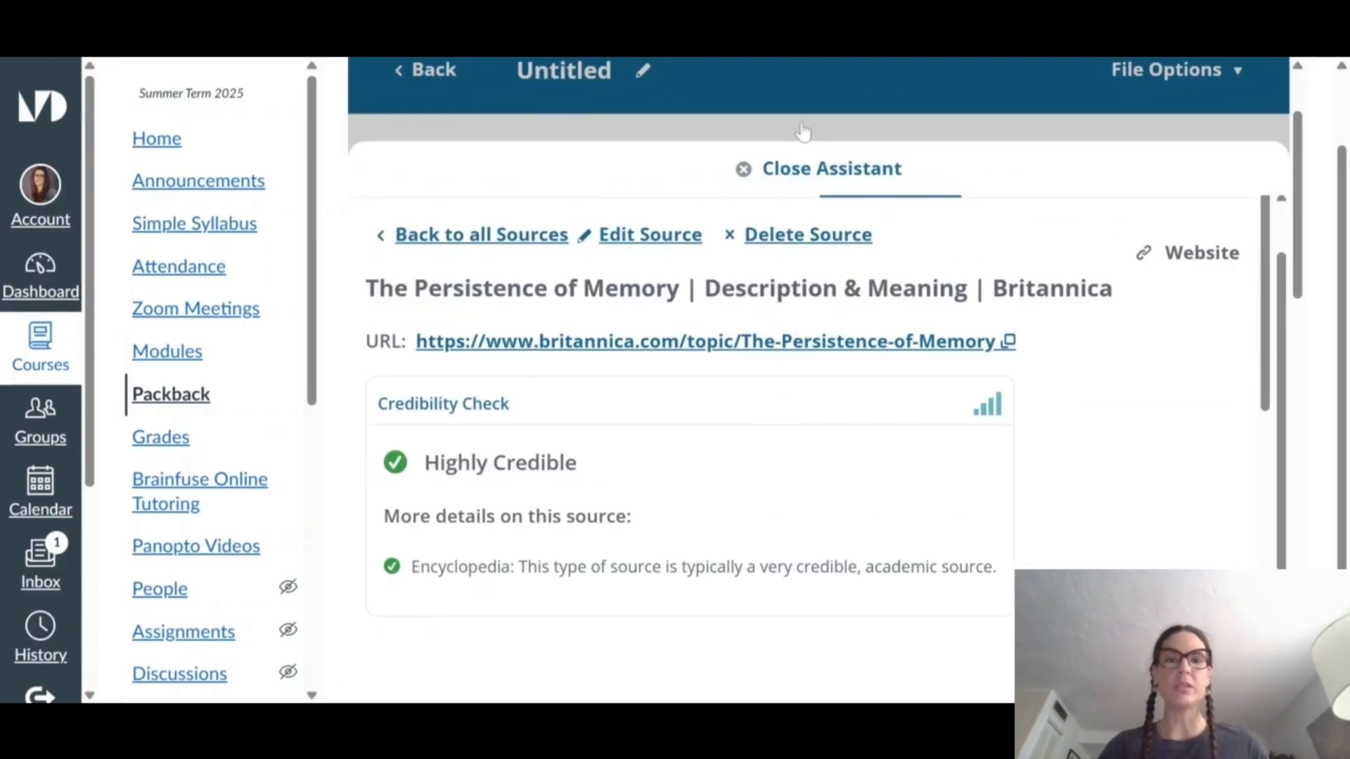
left_click(802, 133)
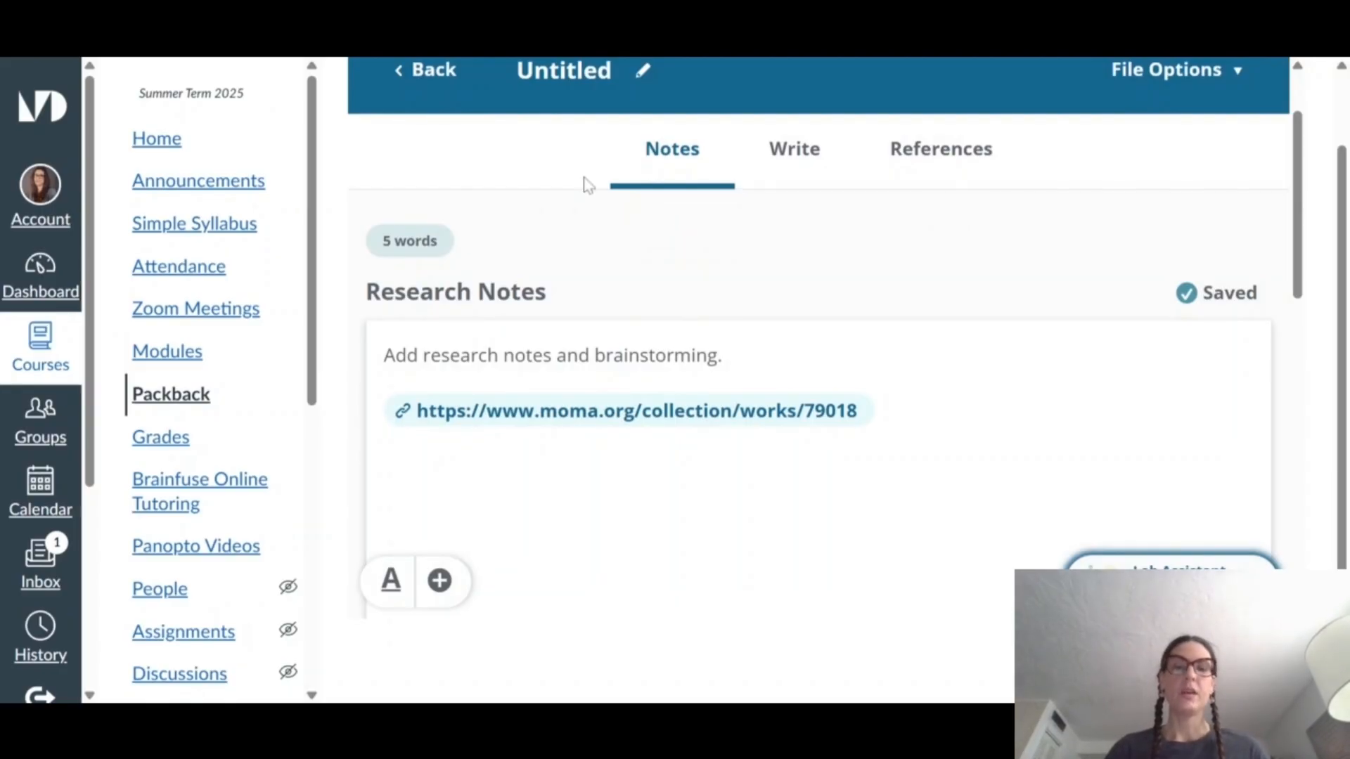
left_click(943, 162)
scroll(779, 350, "down", 2)
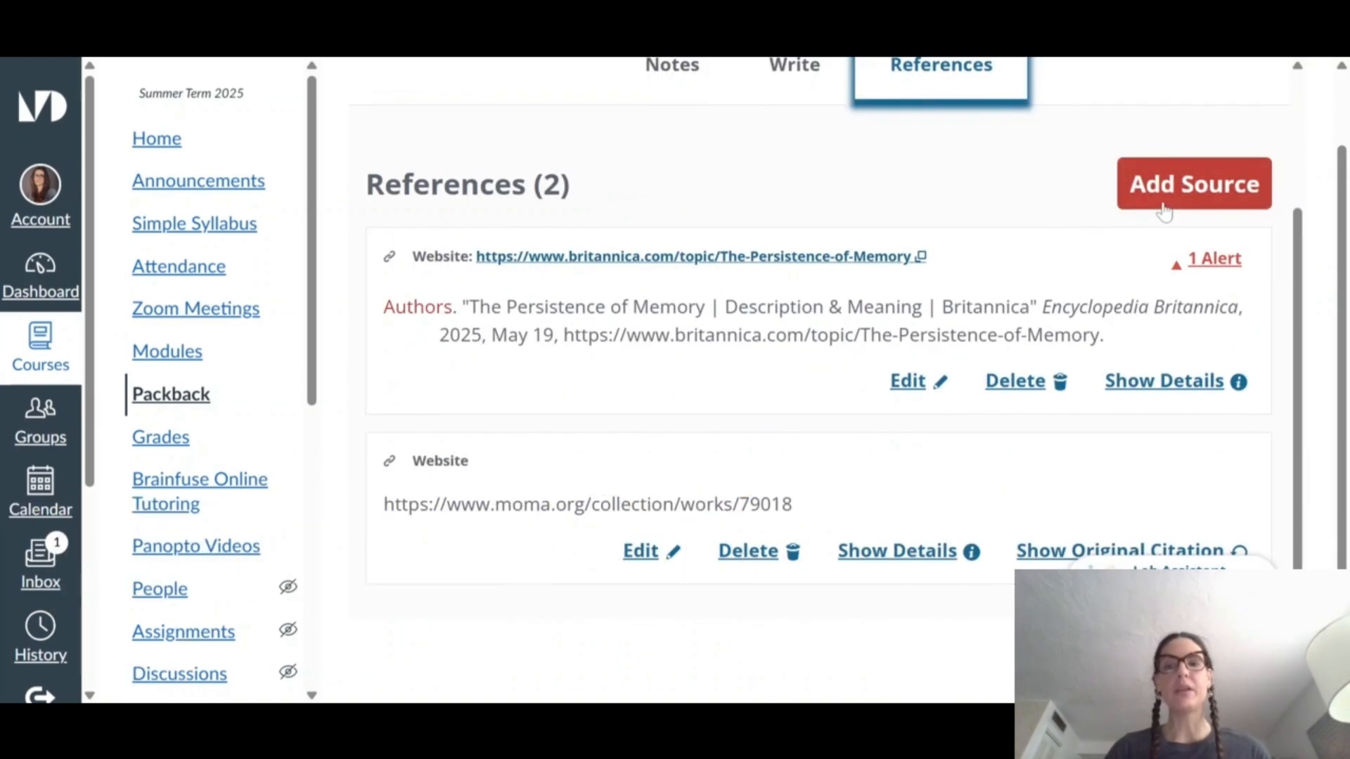
left_click(1164, 210)
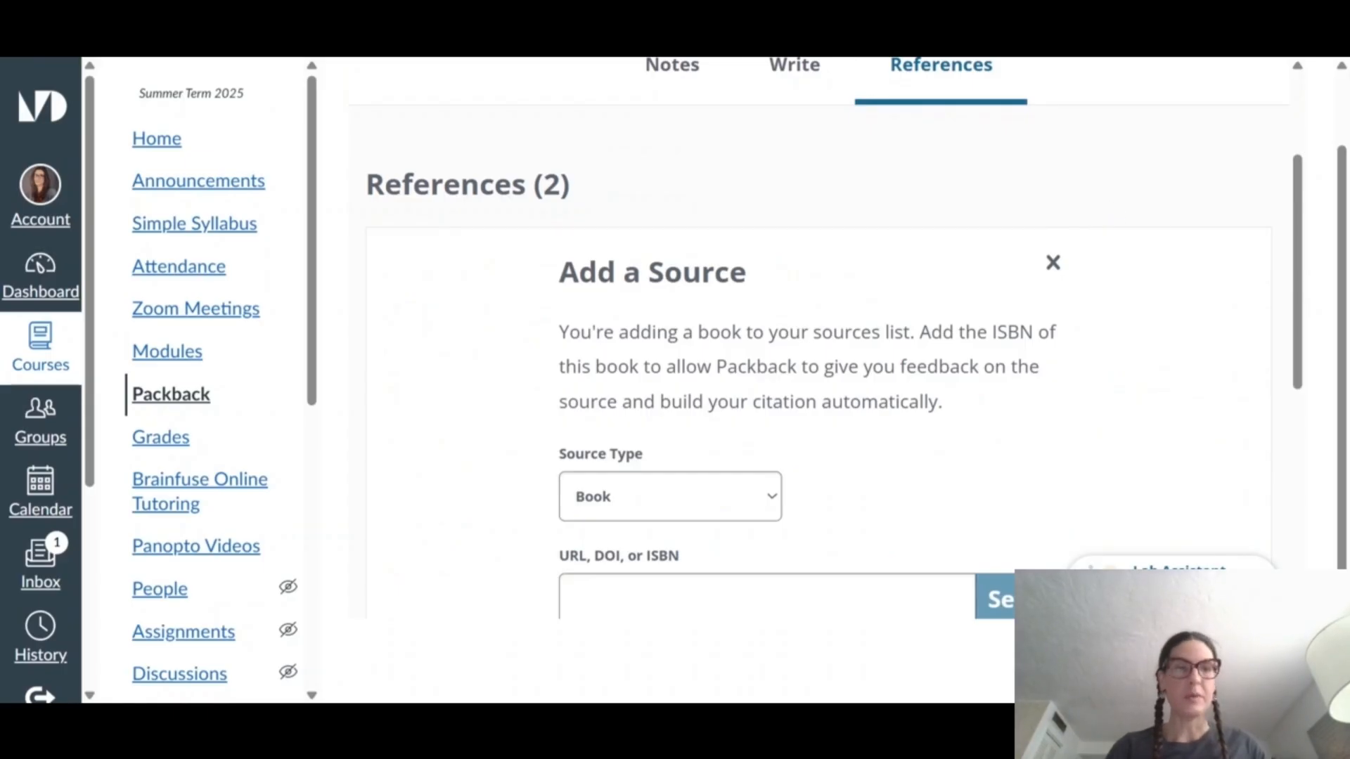
scroll(706, 486, "down", 2)
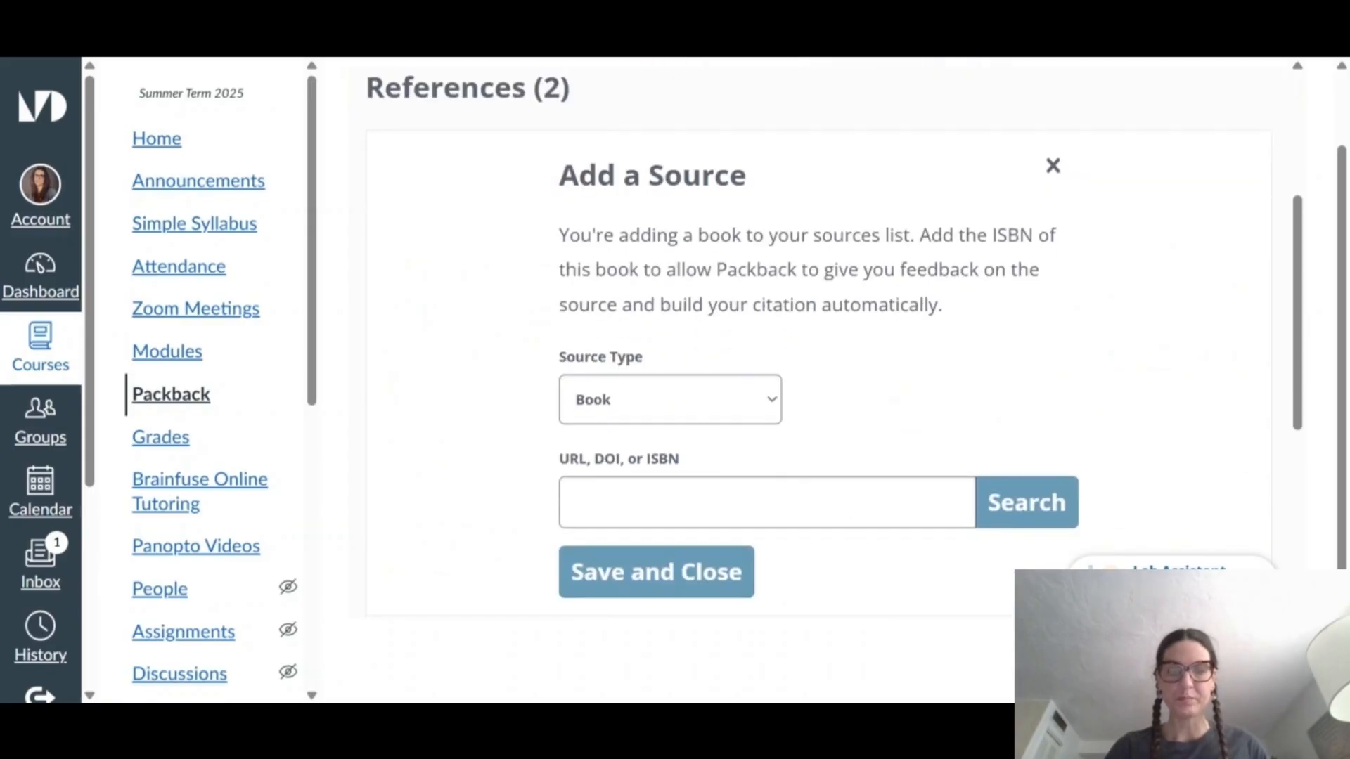
left_click(626, 416)
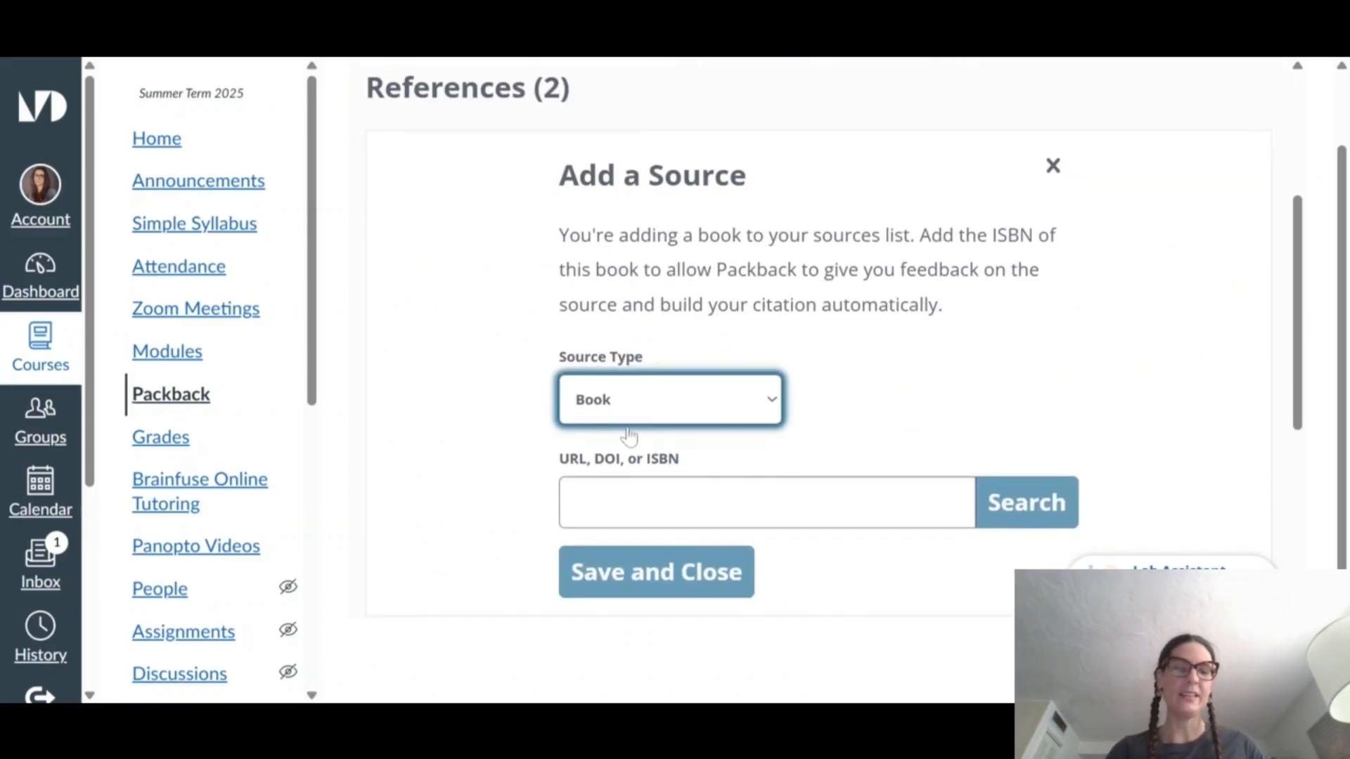
left_click(638, 512)
left_click(640, 383)
type("https://www.artsy.net/article/artsy-editorial-understanding-the-persistence-memory-salvador-dalis-surrealist-masterpiece")
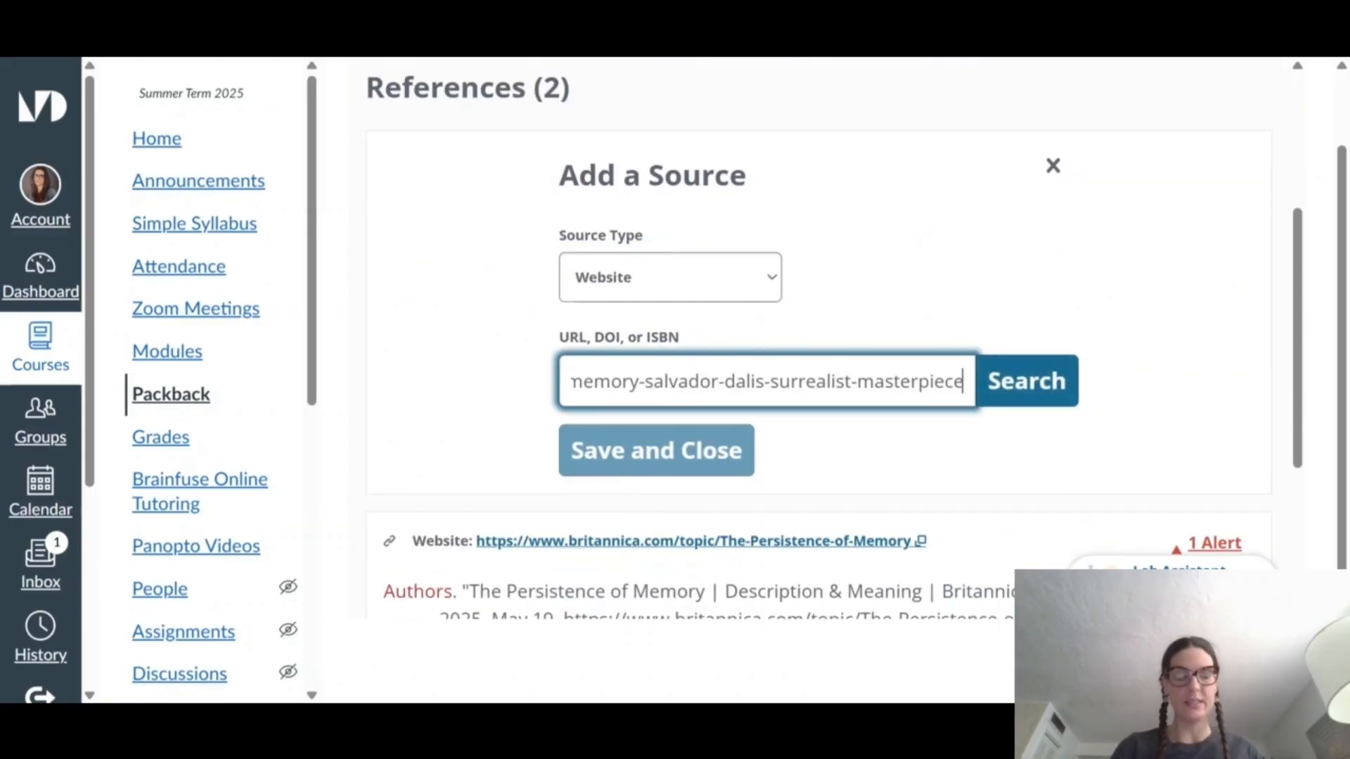
left_click(1055, 383)
scroll(1288, 362, "down", 4)
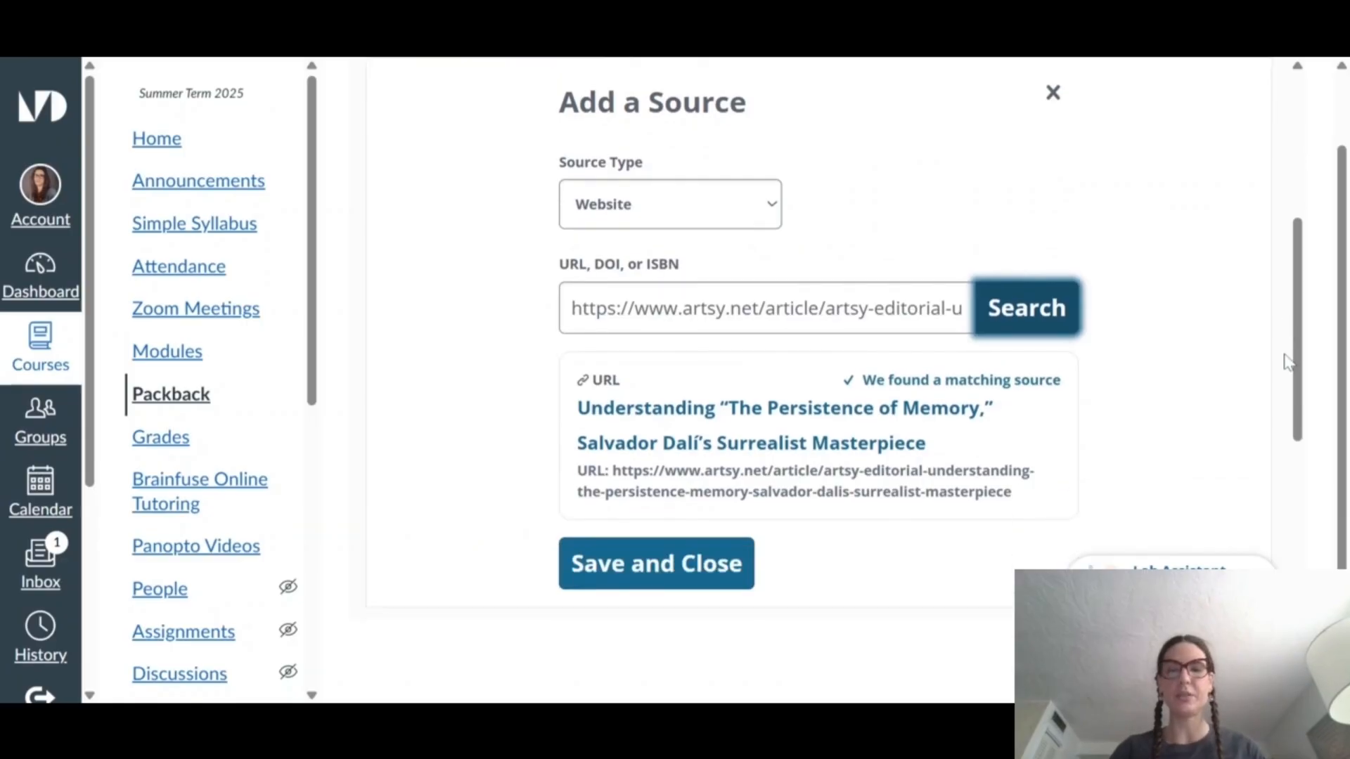
left_click(693, 374)
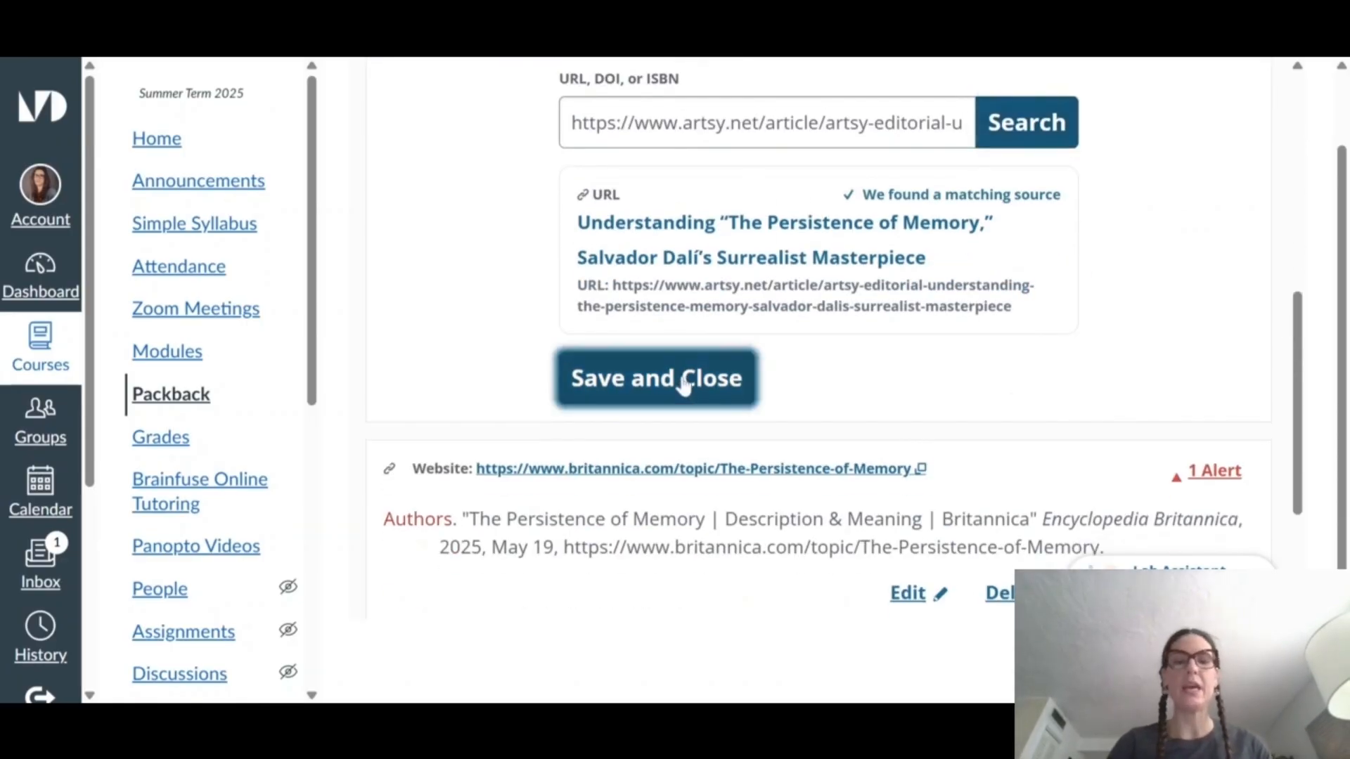
- Examine the Artsy source's credibility check and MLA citation formats, and close the assistant
scroll(914, 467, "down", 6)
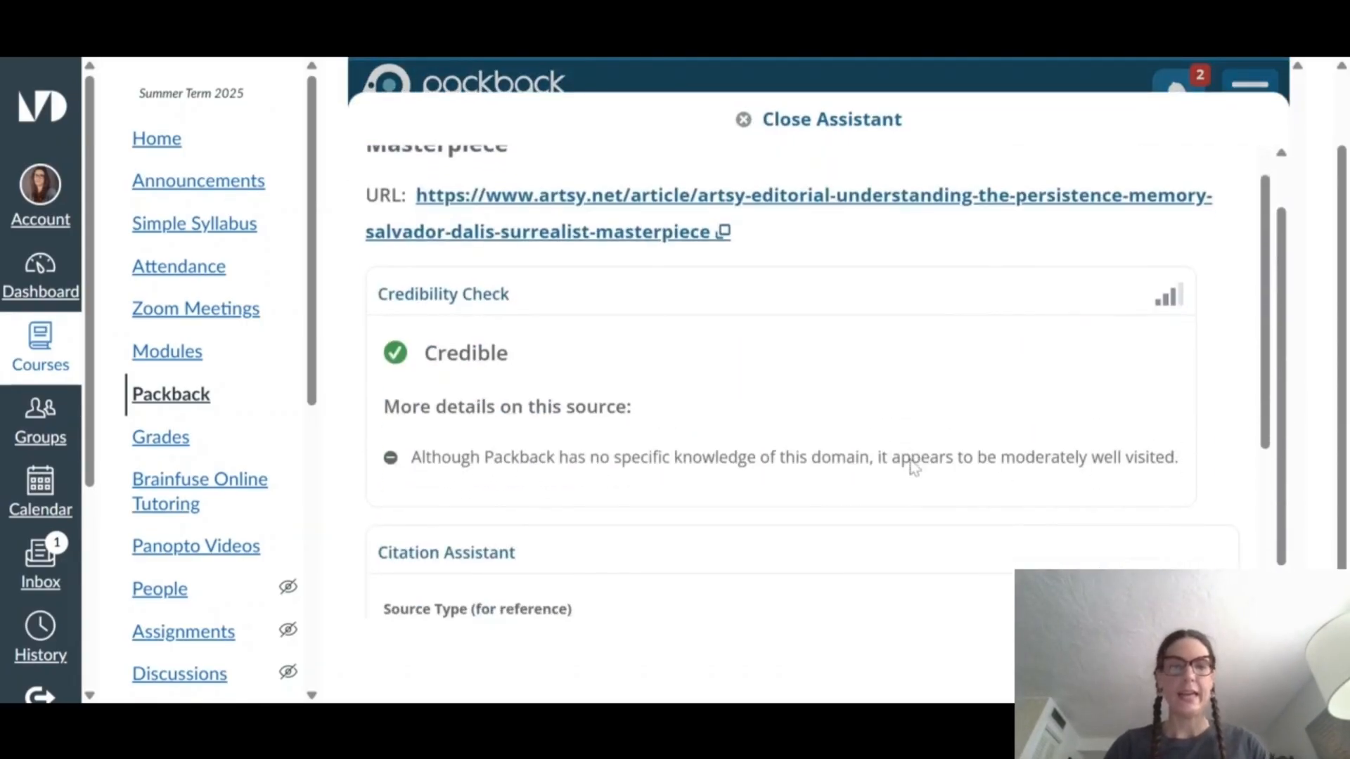
scroll(802, 376, "down", 2)
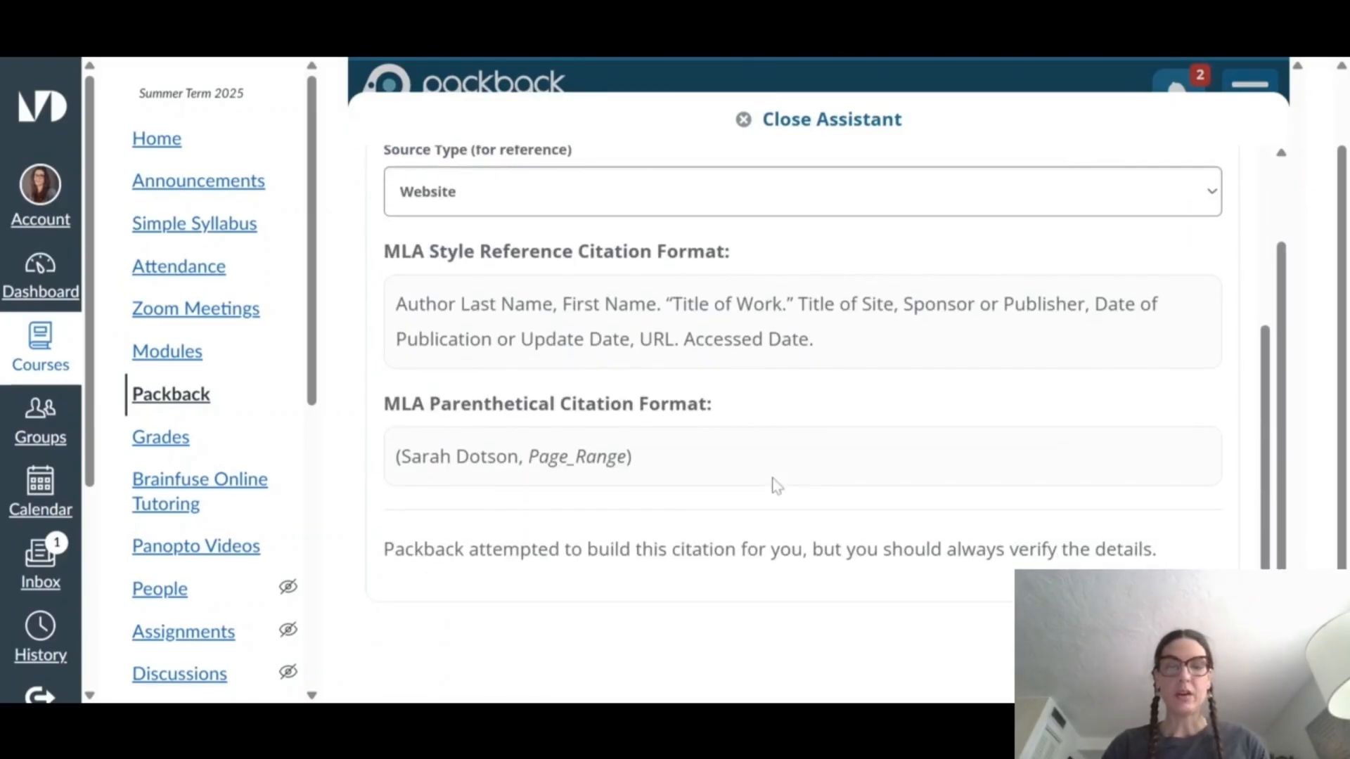
scroll(775, 483, "up", 8)
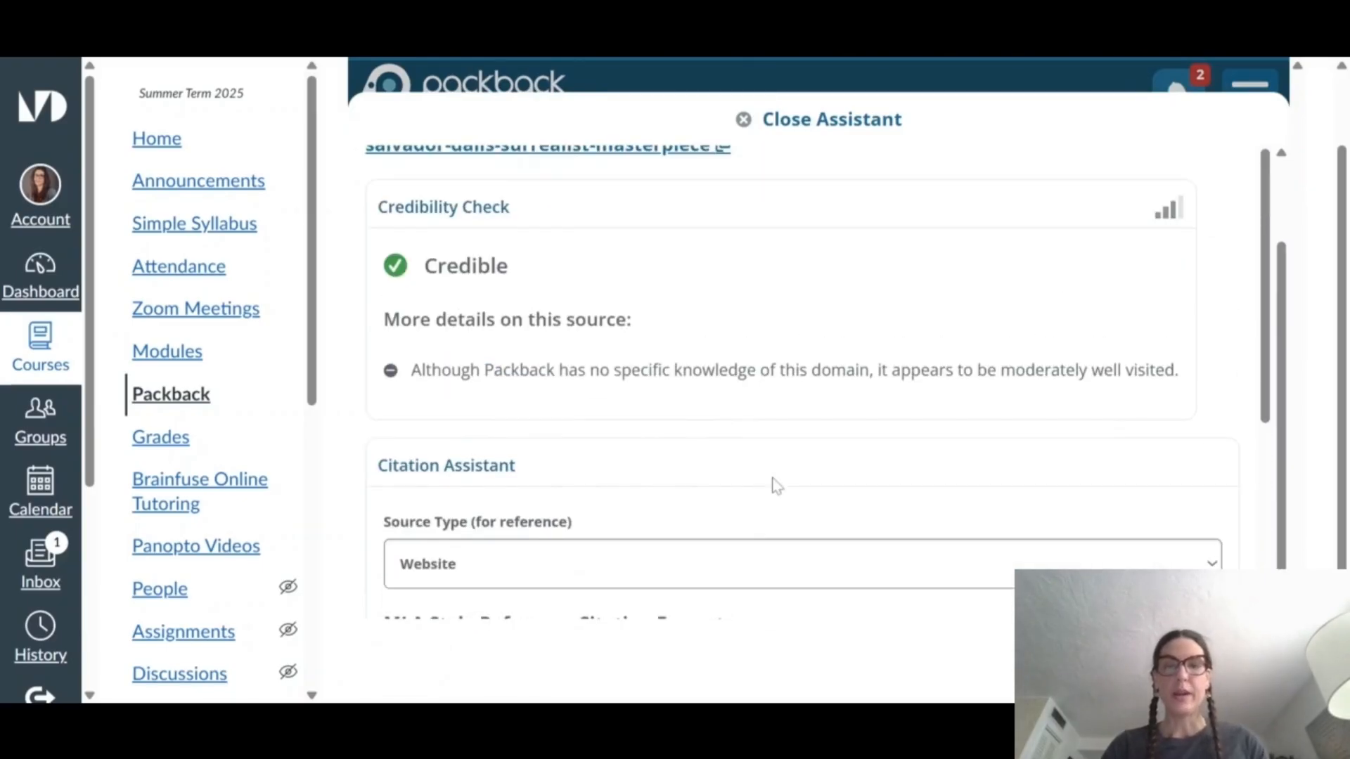
left_click(839, 124)
- Compare the Artsy, Britannica and MoMA entries in the References list for missing citation details and alerts
scroll(1101, 425, "down", 3)
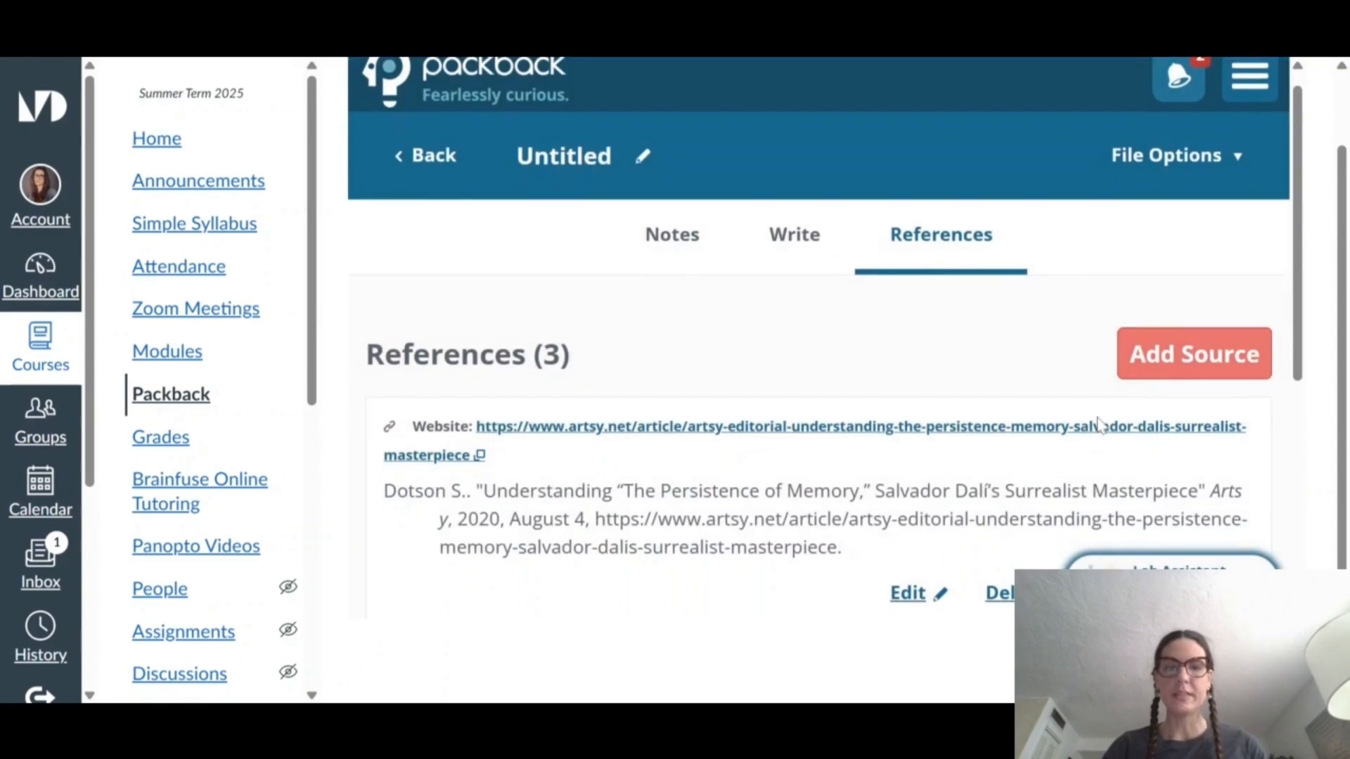
scroll(858, 475, "down", 3)
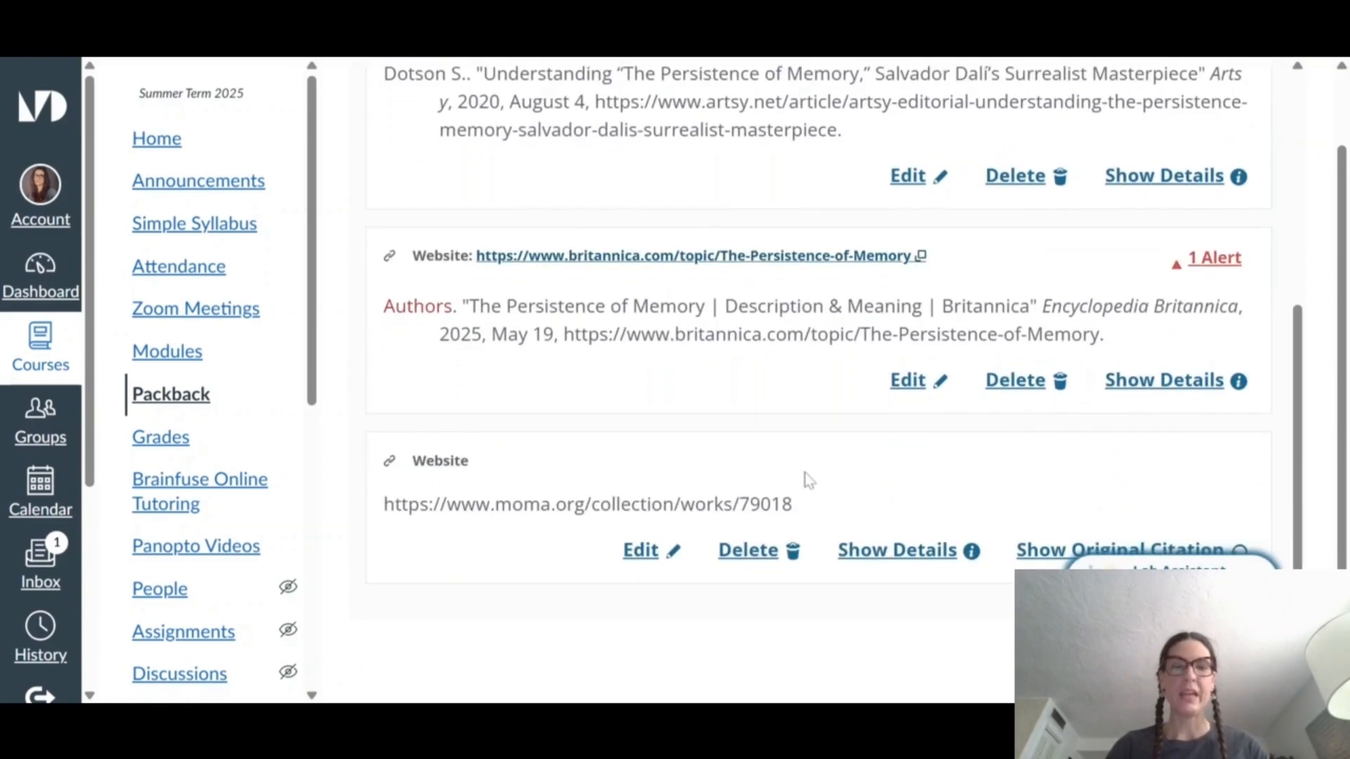
scroll(646, 468, "up", 1)
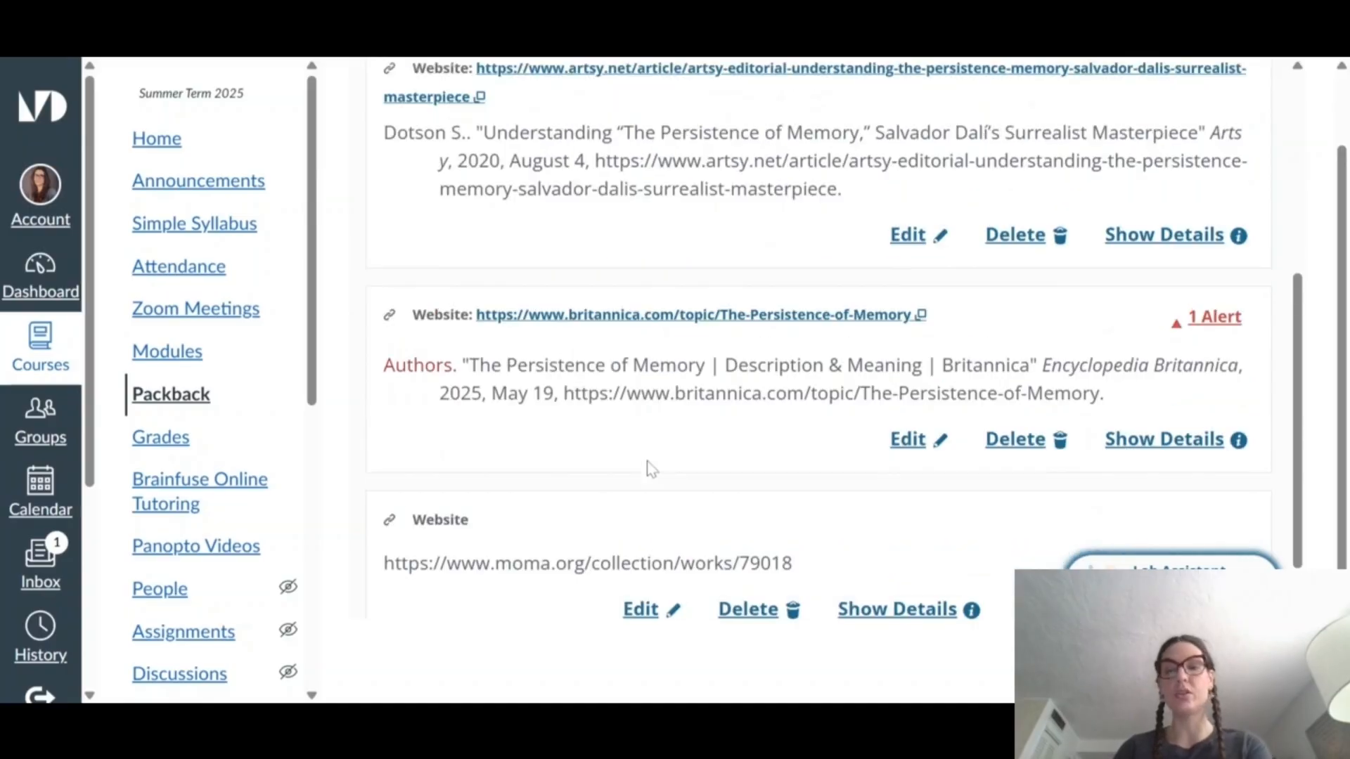
scroll(651, 470, "down", 1)
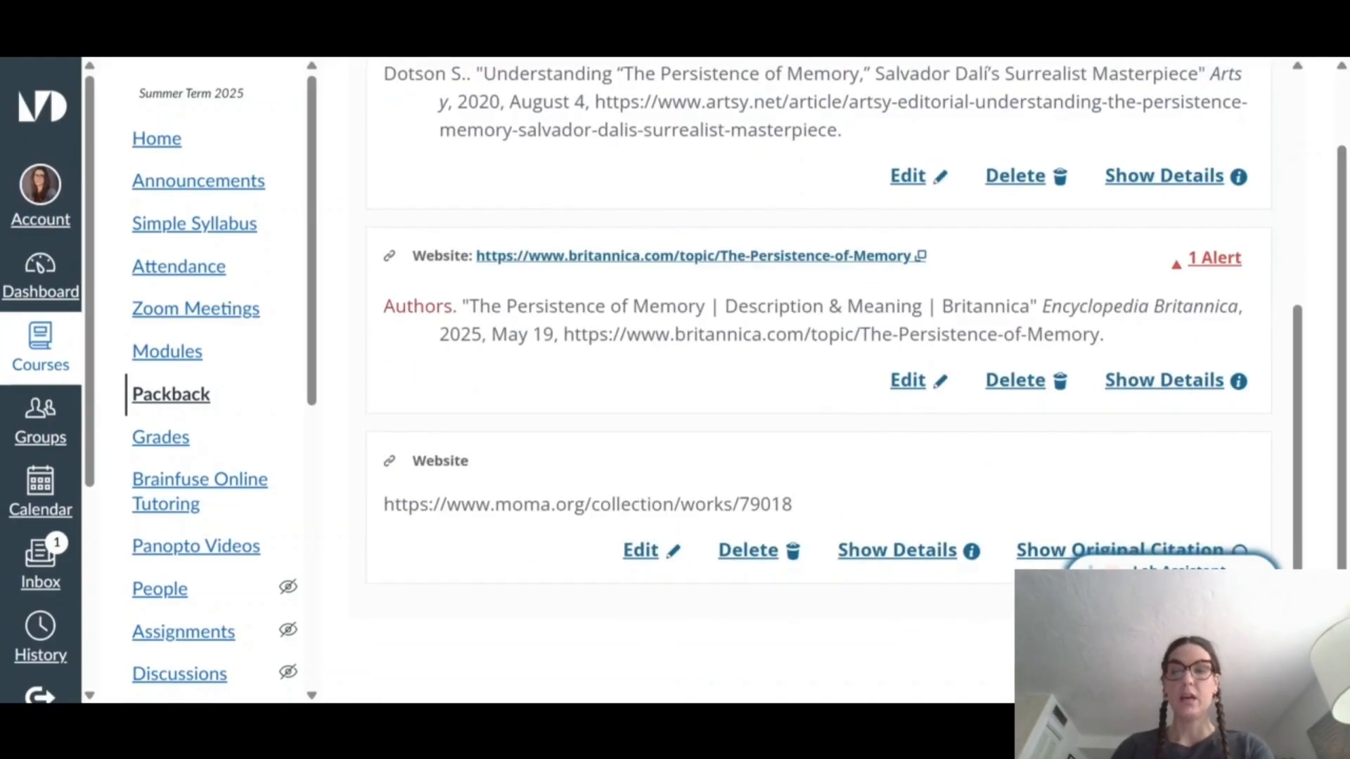
scroll(1065, 364, "up", 5)
scroll(1076, 365, "down", 4)
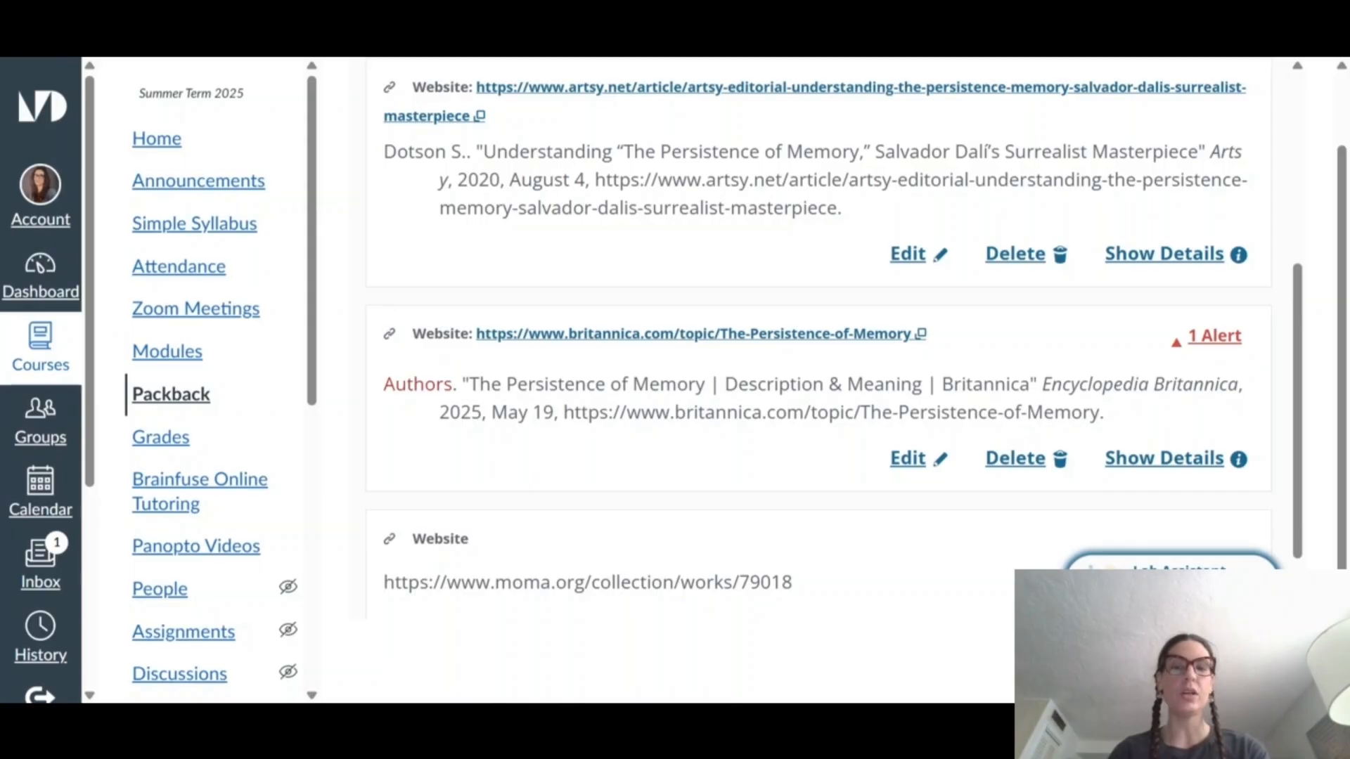
- In the draft's Write section, start the essay with "Salvador Dali's the persistance of memory is a painitn g that is housed in the mom"
scroll(818, 339, "up", 2)
scroll(818, 338, "down", 2)
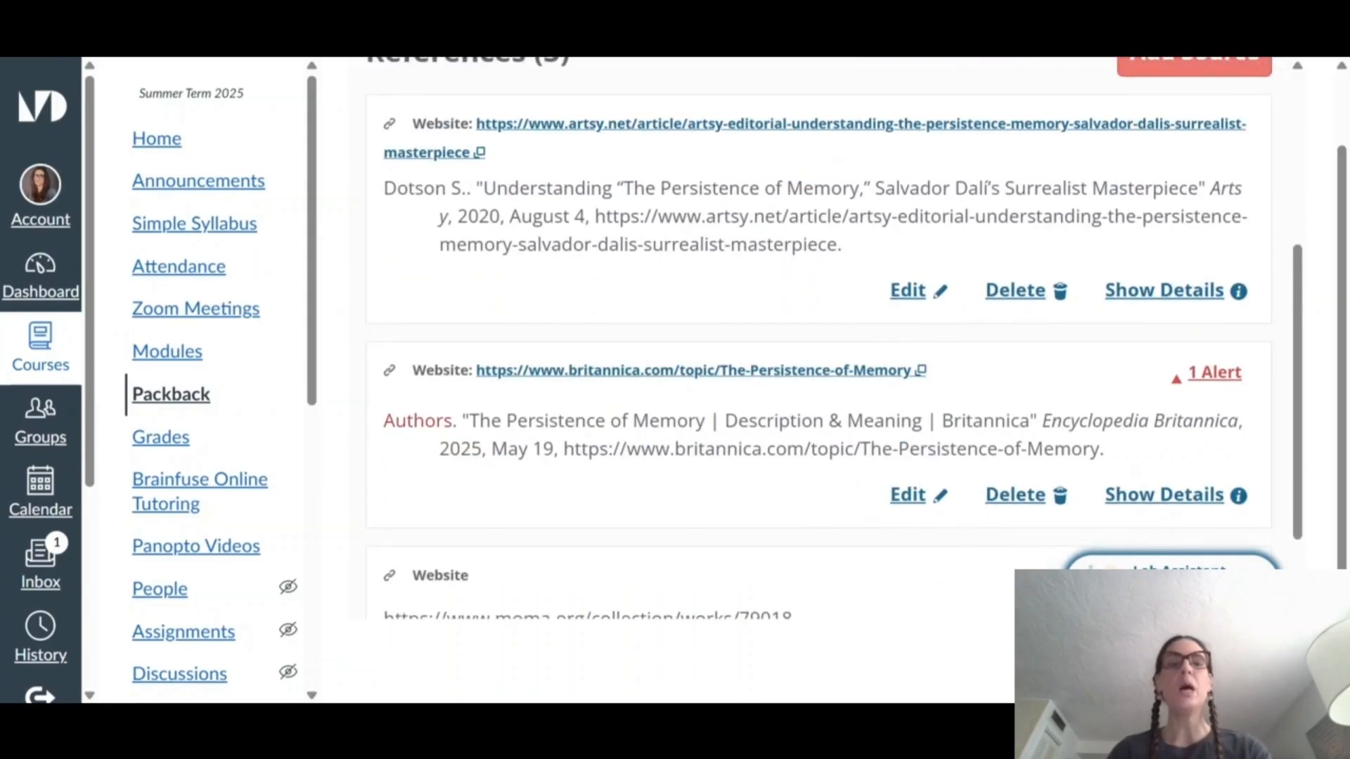
scroll(819, 339, "up", 3)
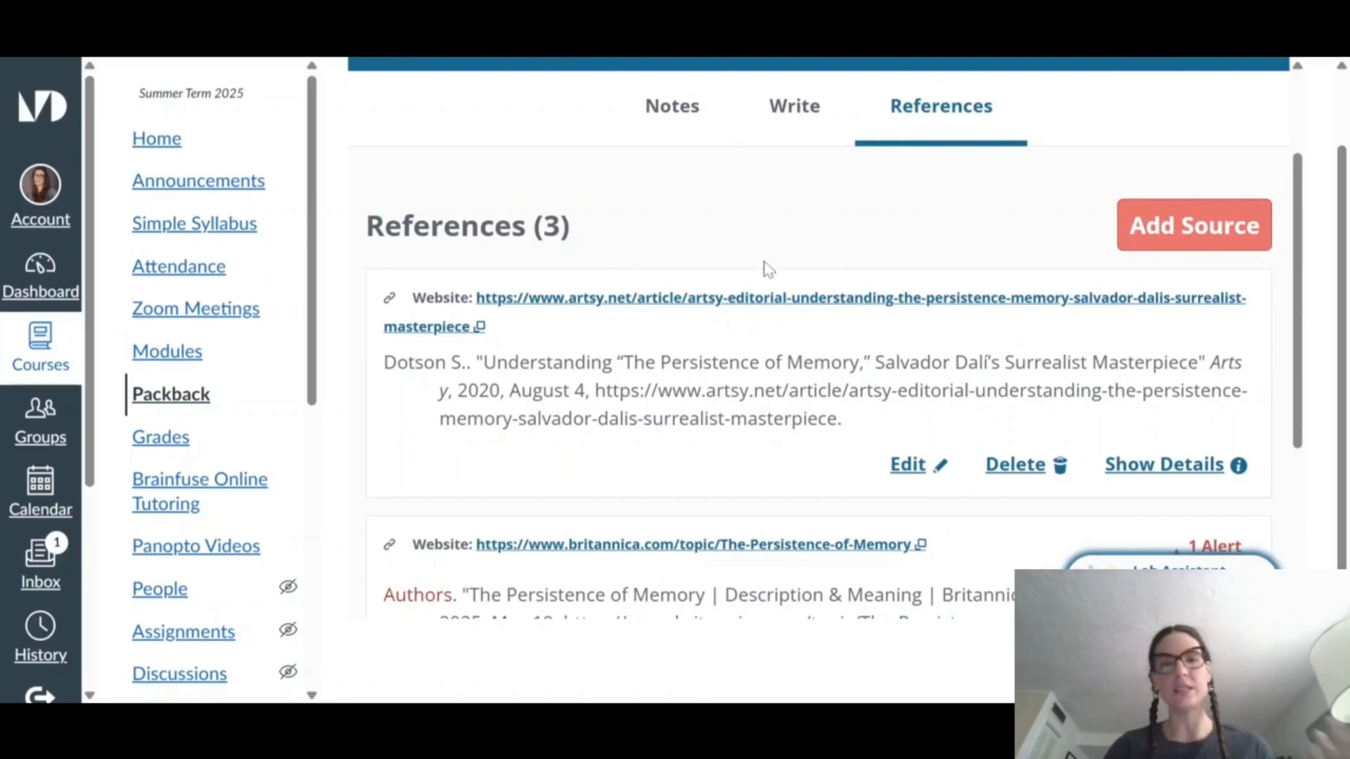
left_click(794, 121)
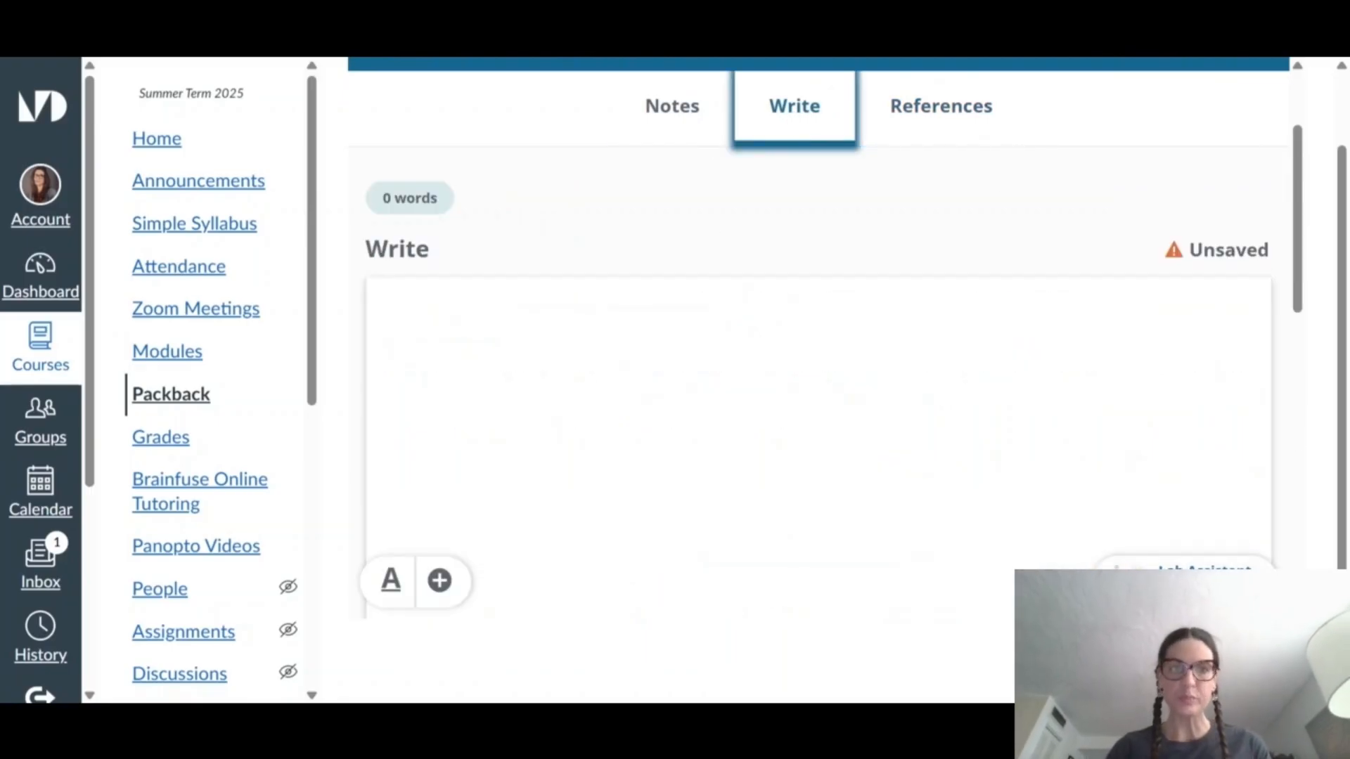
scroll(795, 121, "down", 1)
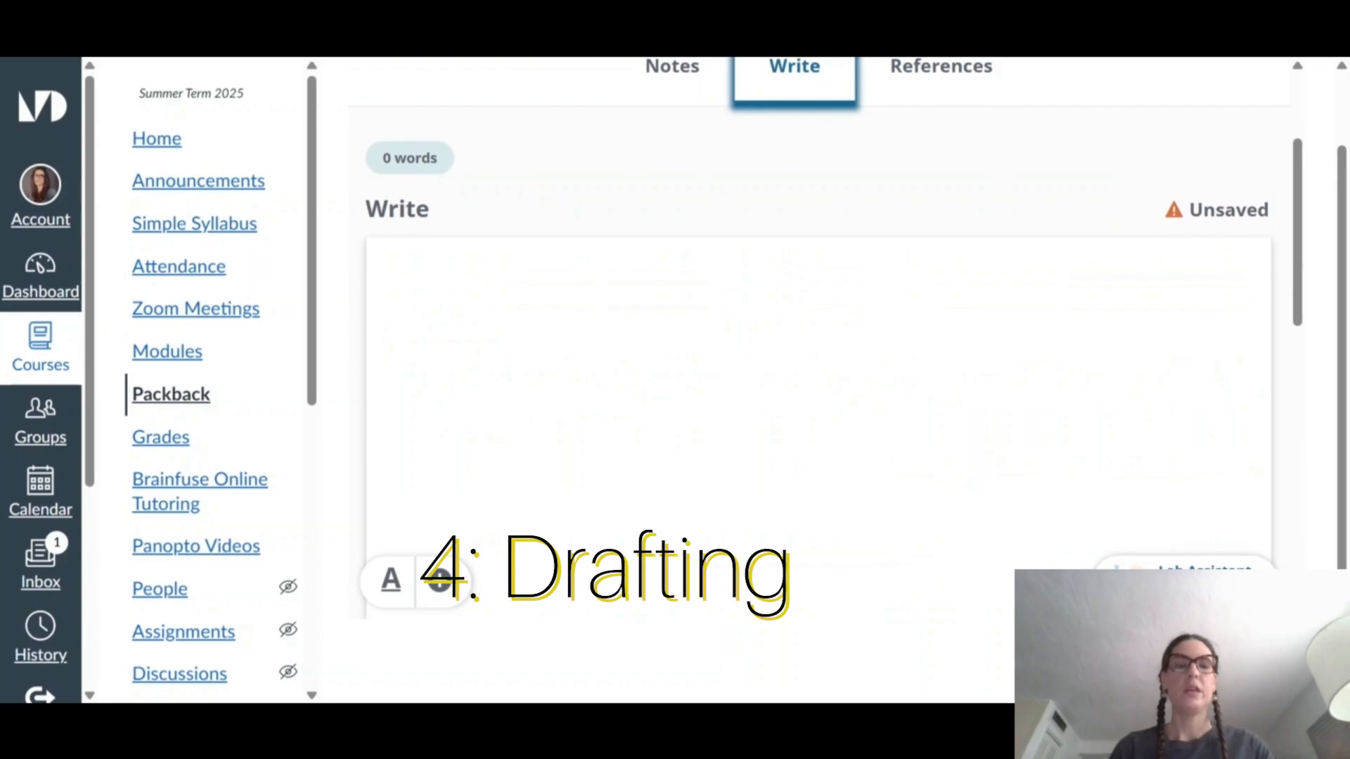
left_click(384, 272)
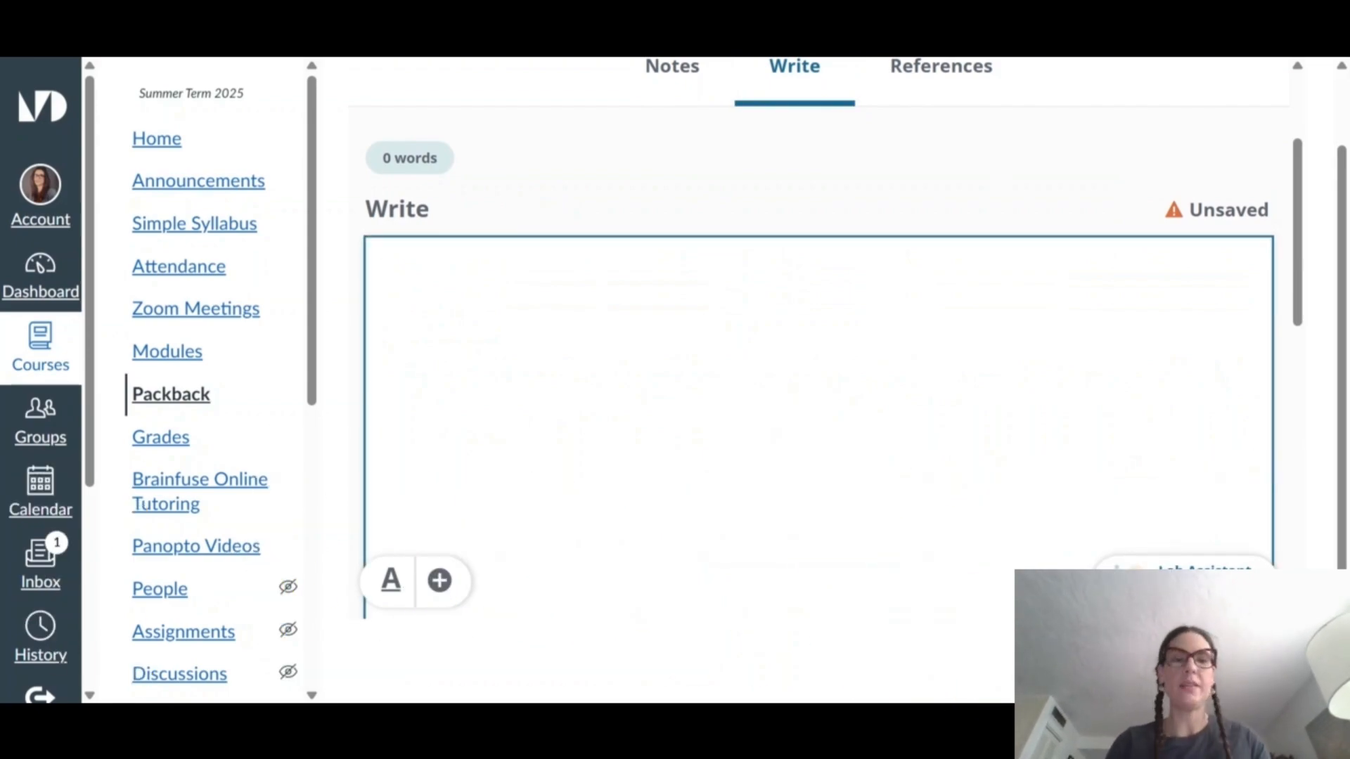
type("Salvado")
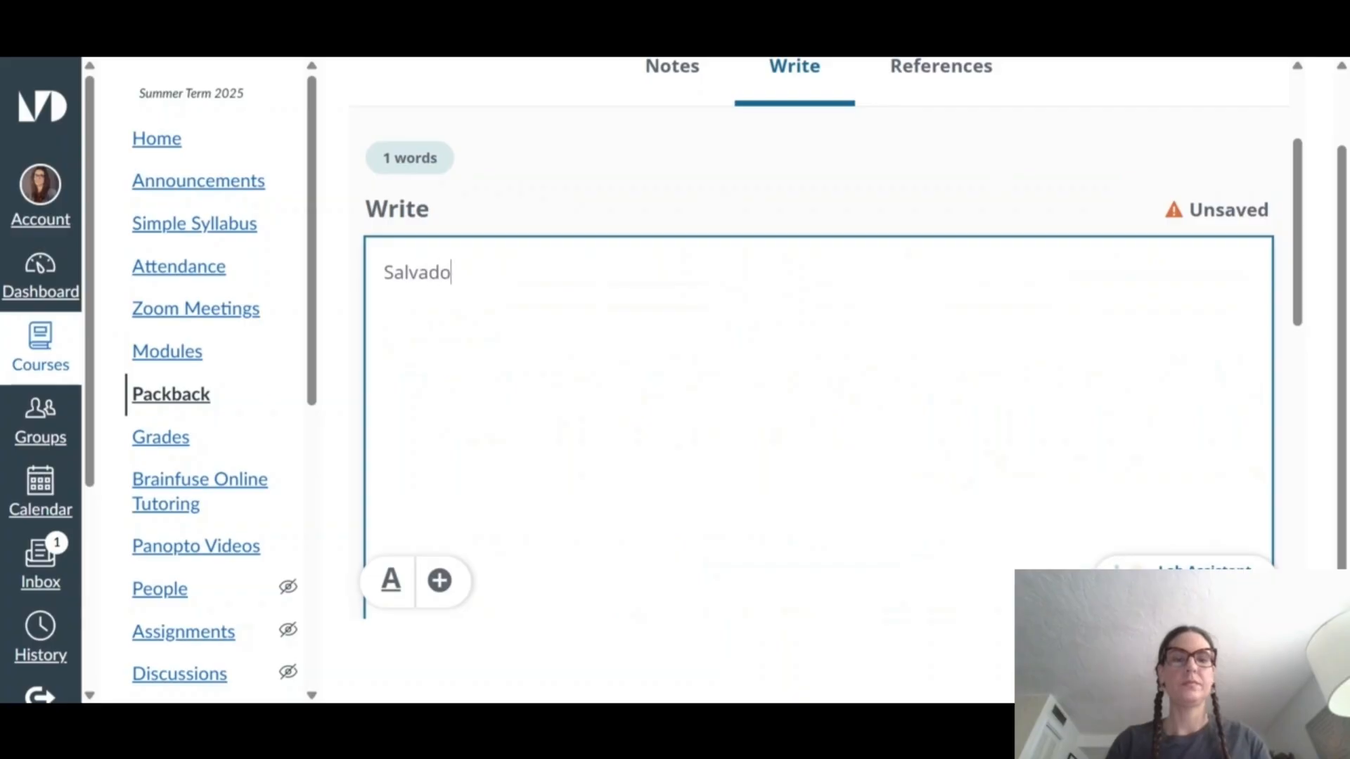
type("r Dali's the")
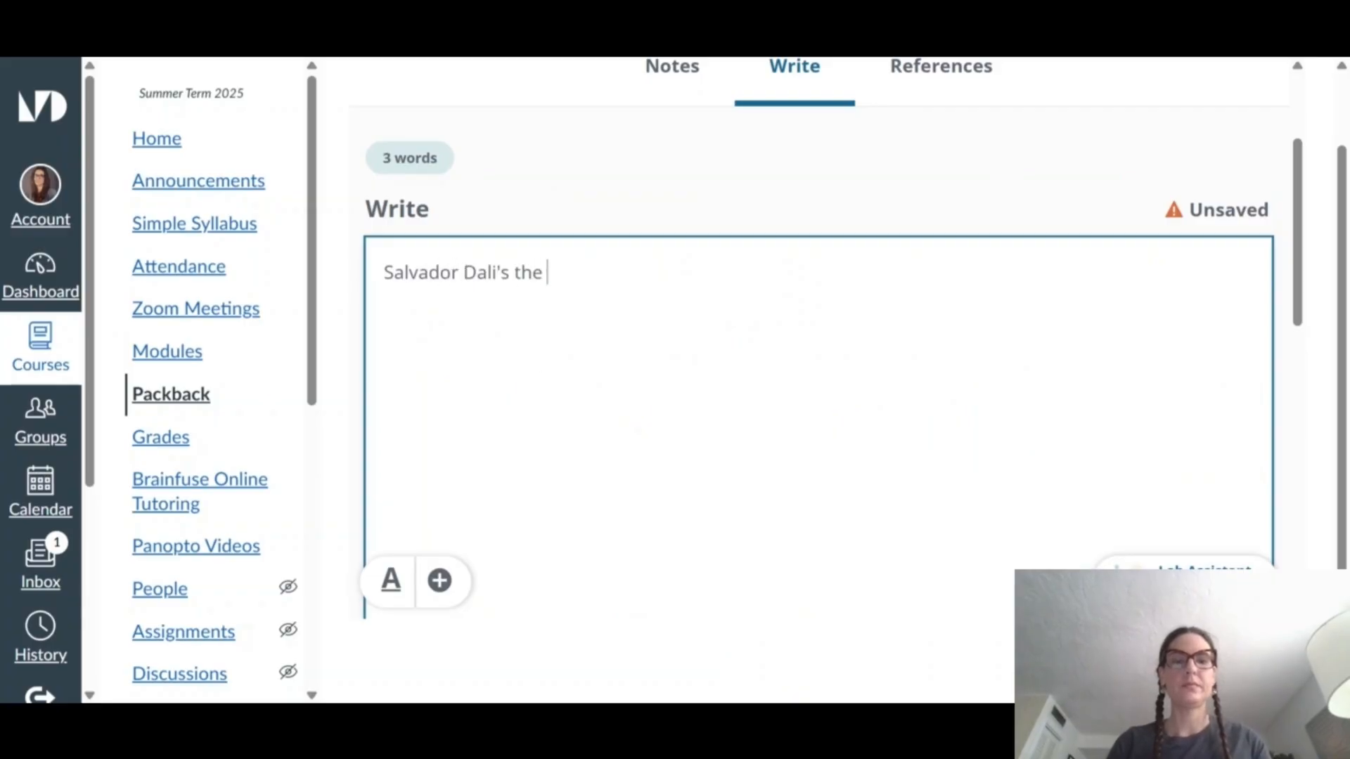
type(" persistanc")
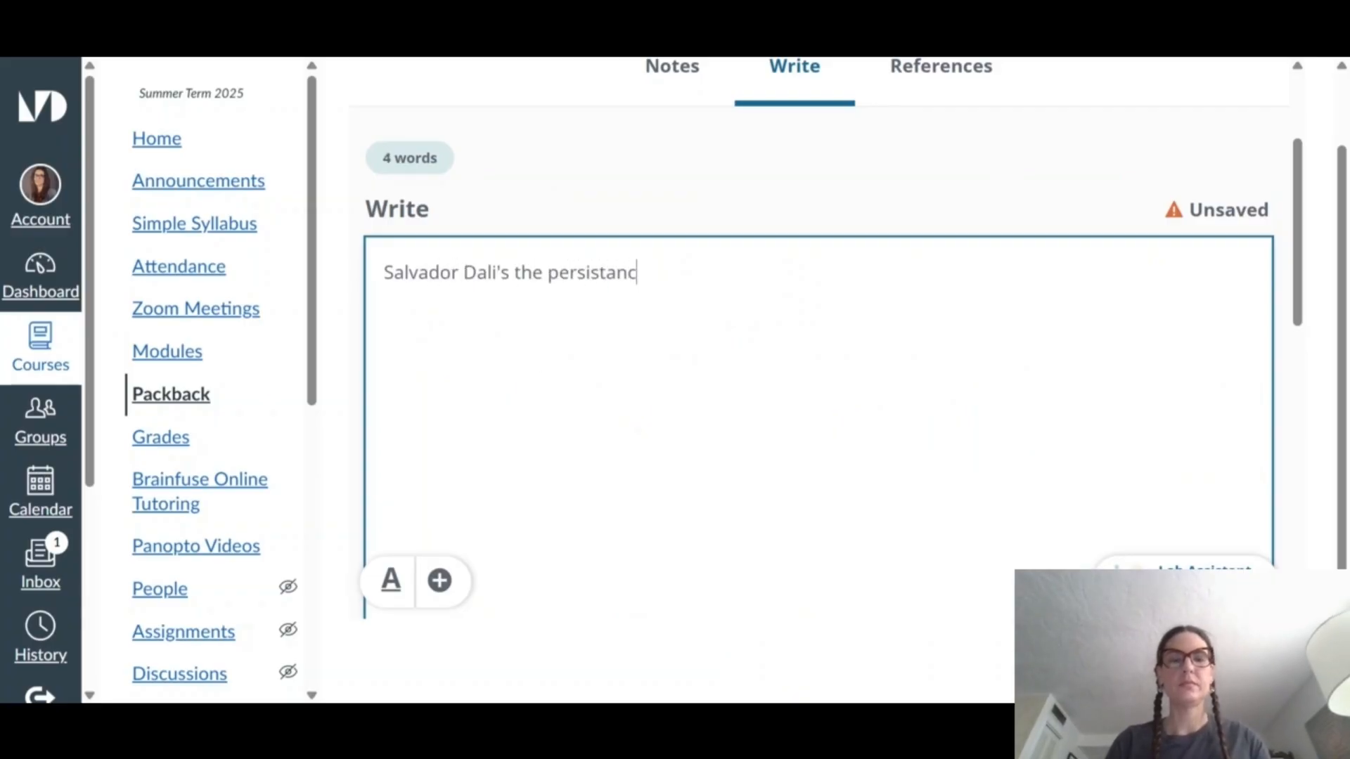
type("e of memory is a painitn g")
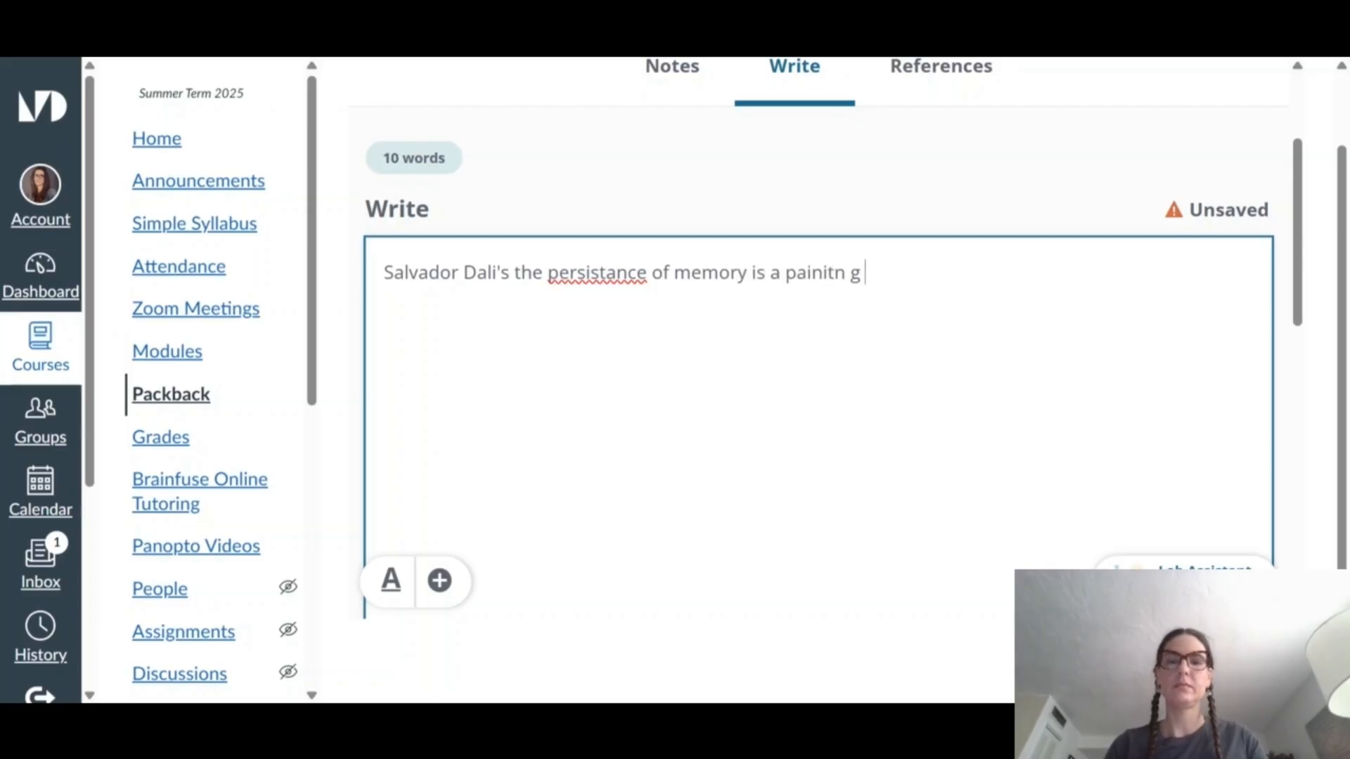
type(" that is housed i")
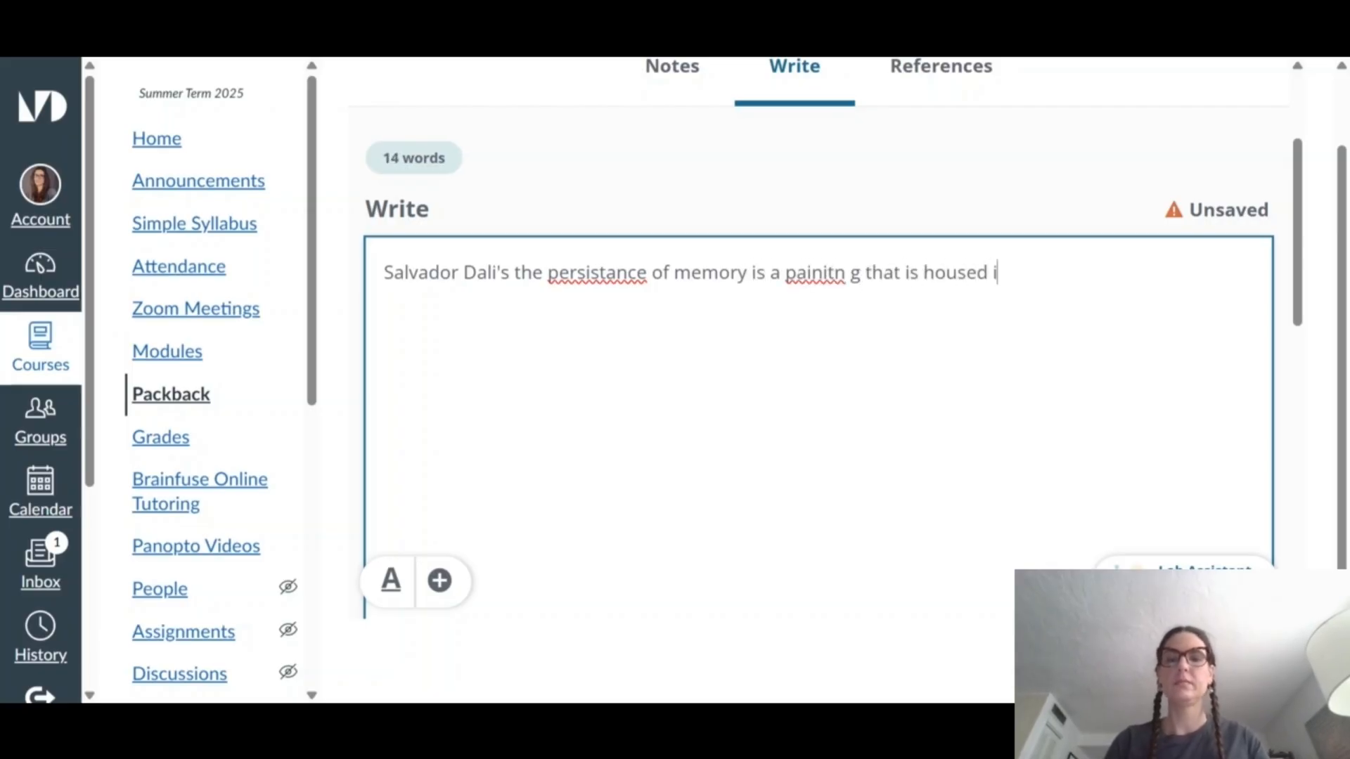
type("n the mom")
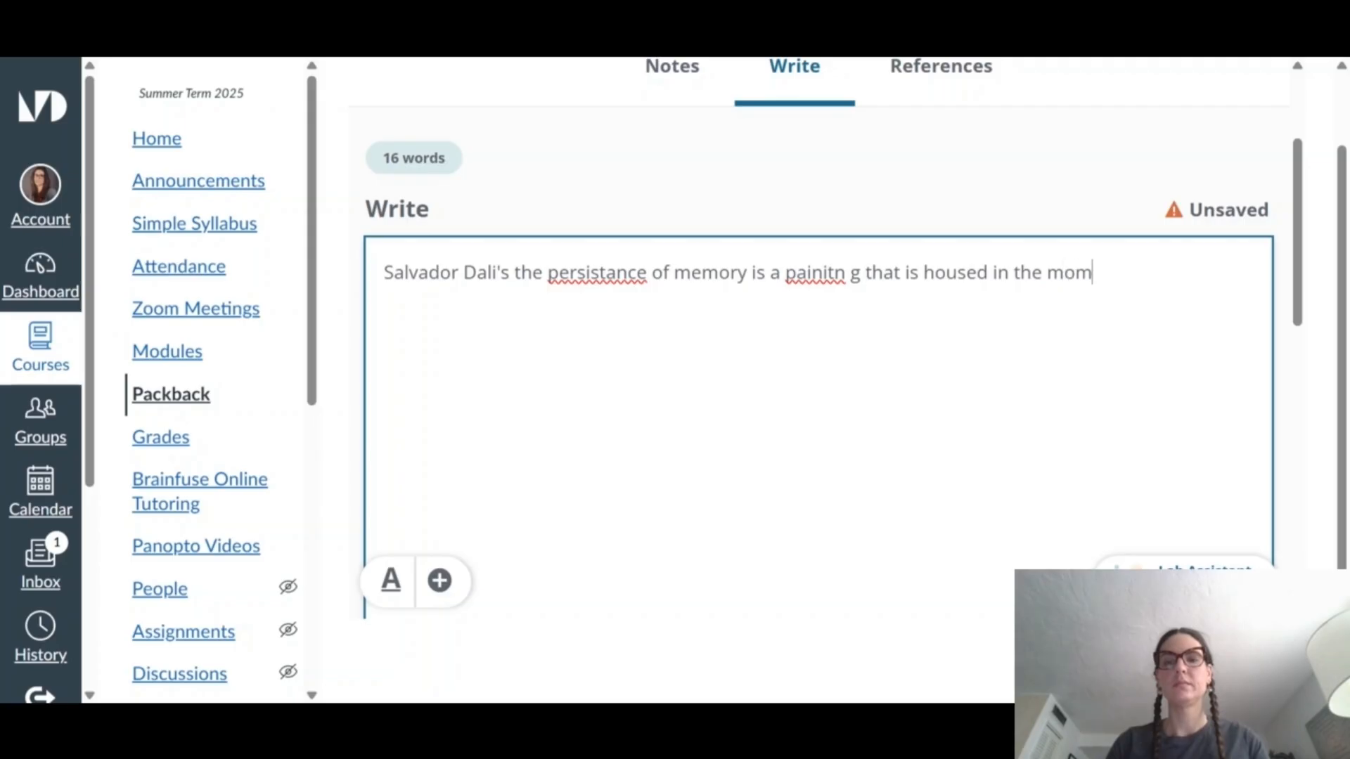
- Continue the text with "a. the moma is a famous art museum in new yourk city." and correct "persistance" to "persistence"
type("a. the moma is")
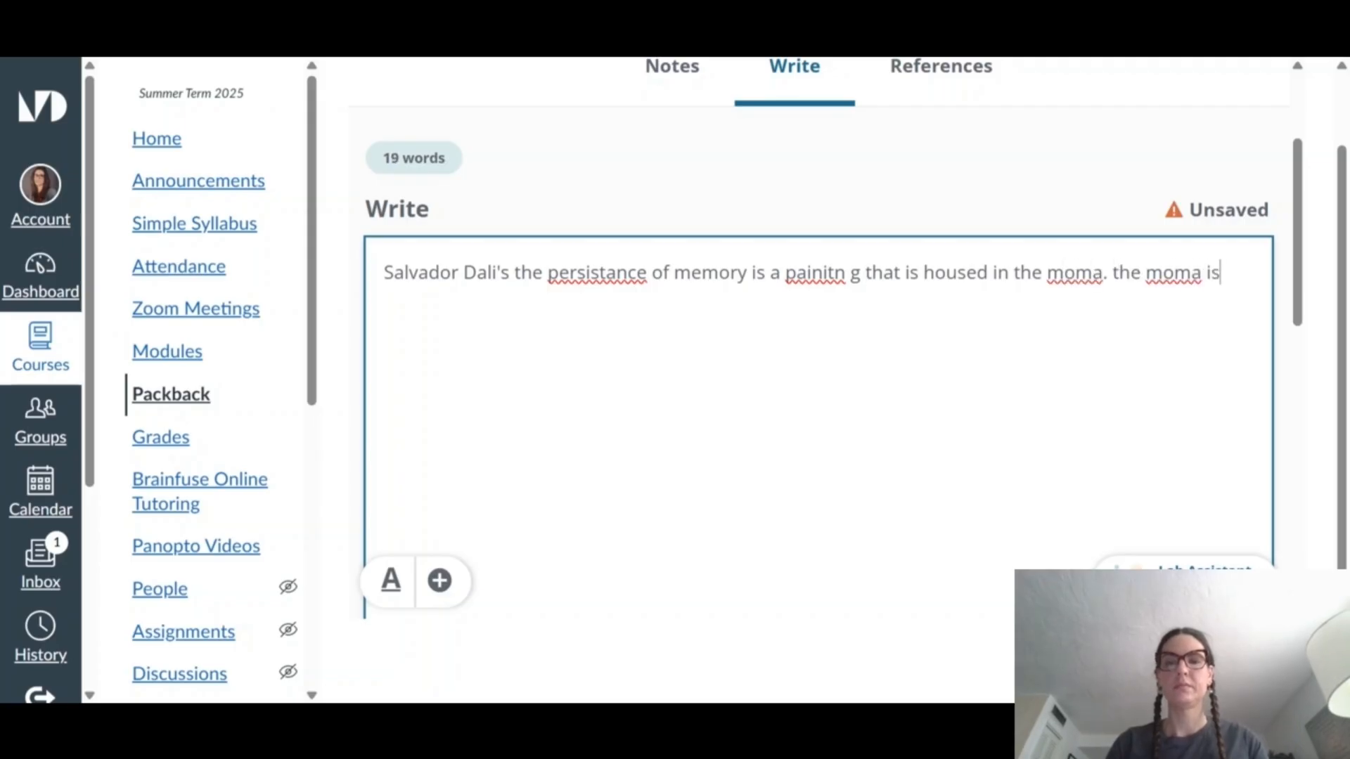
type(" a")
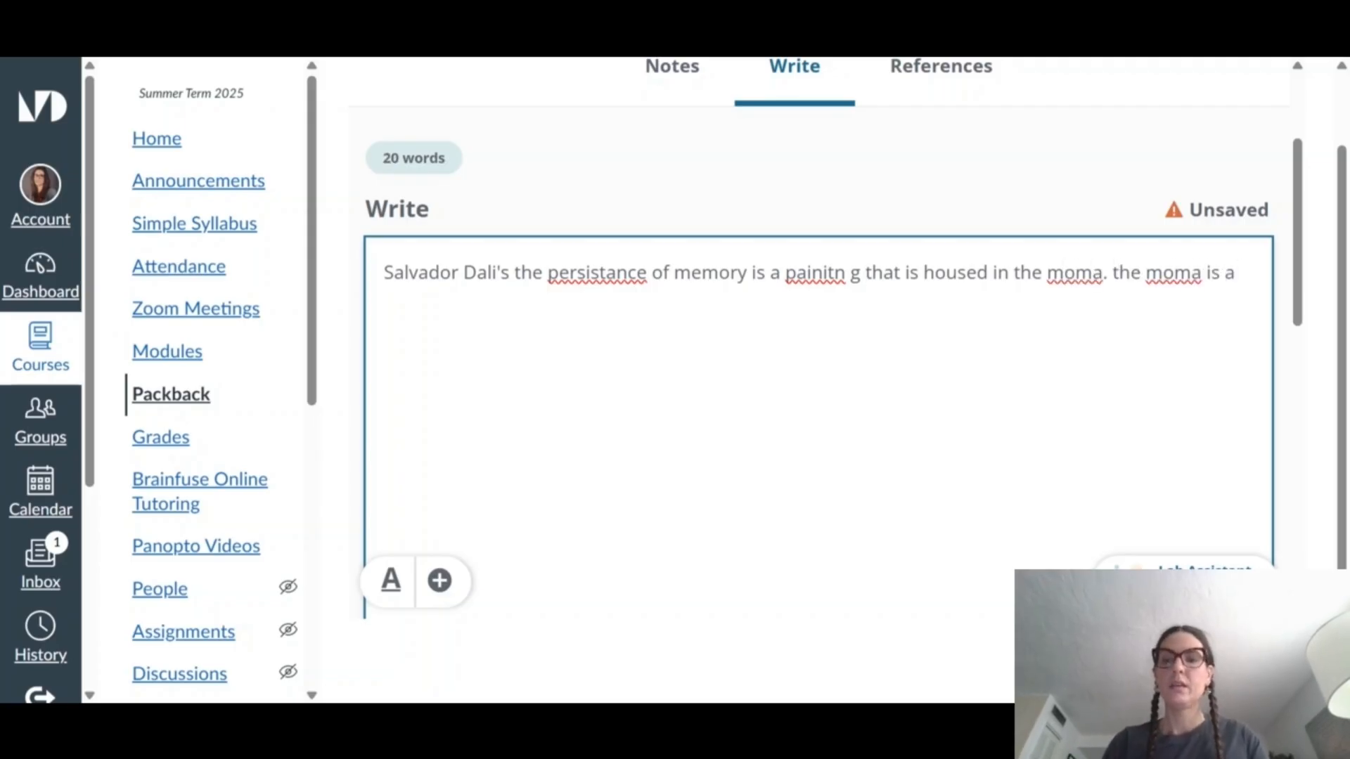
type(" famous art ")
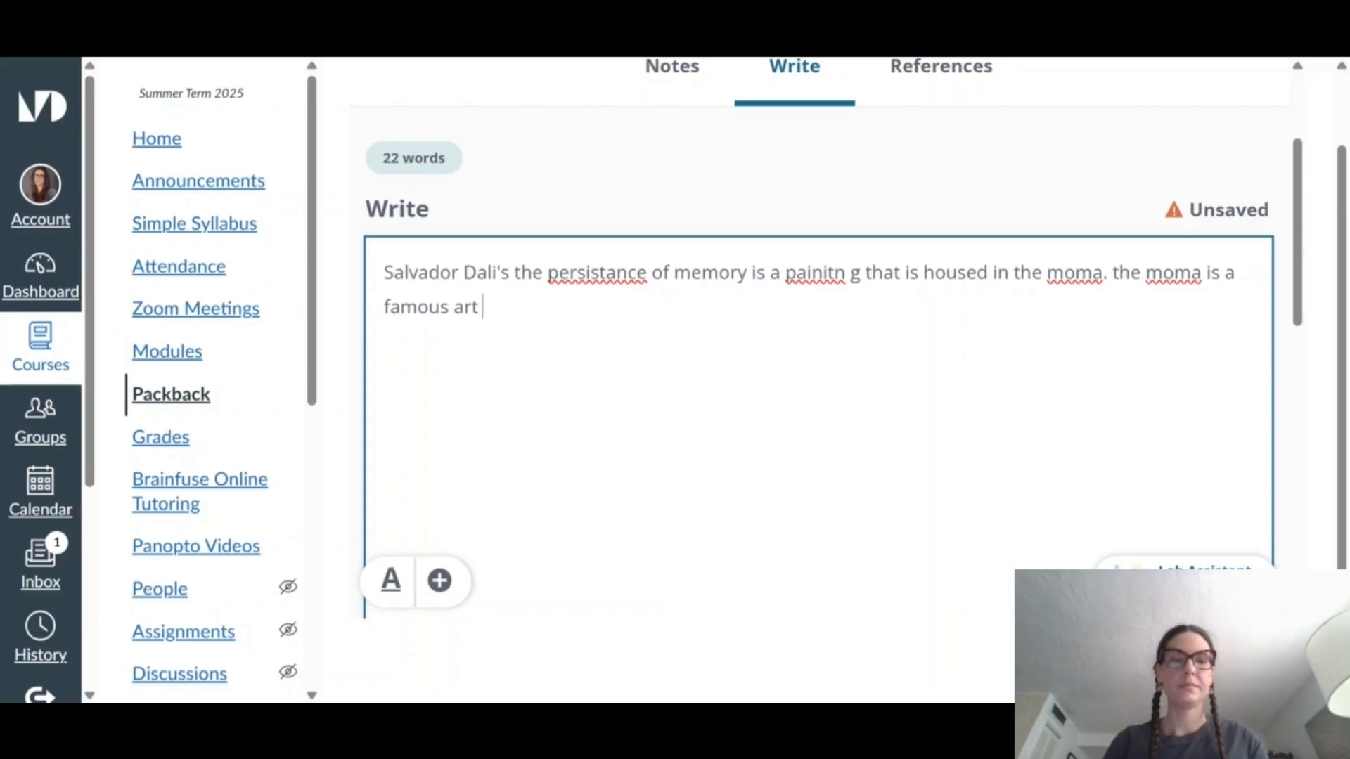
type("muse")
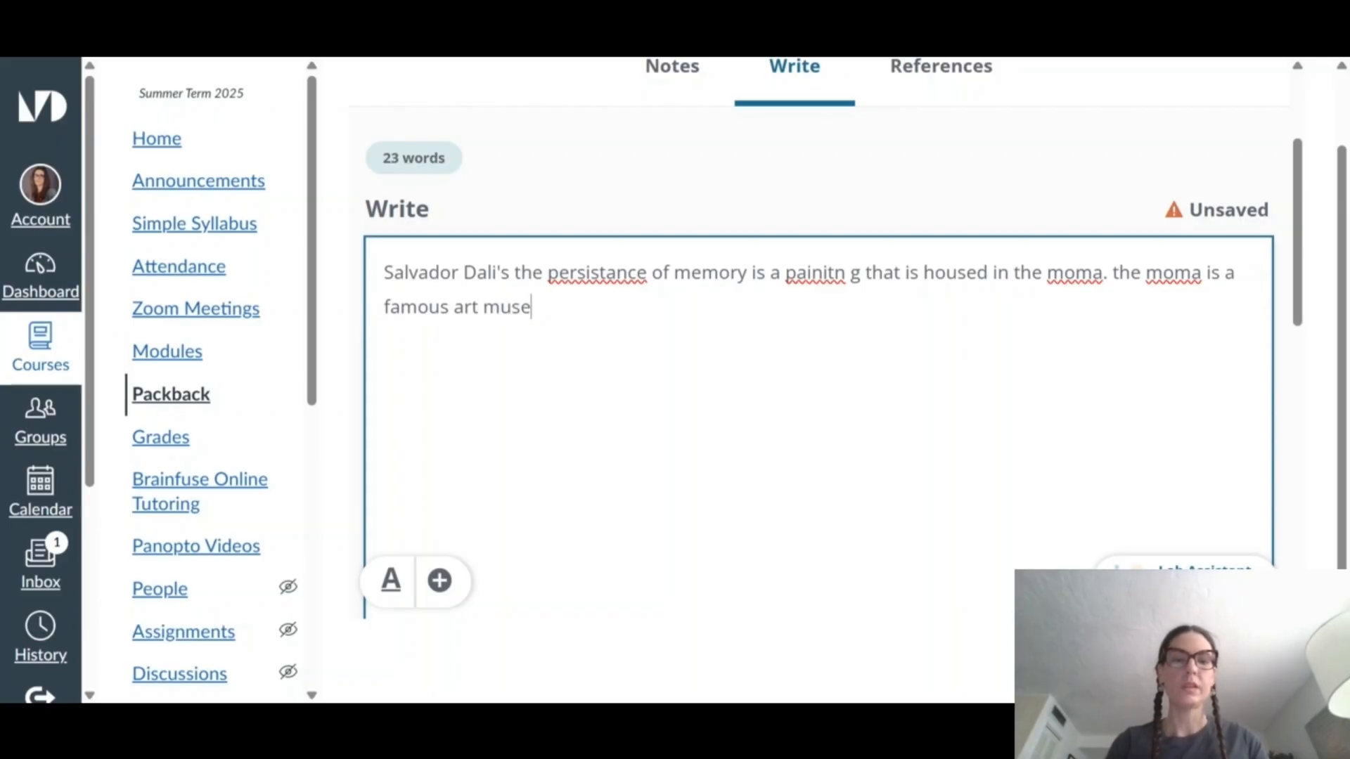
type("um in new your")
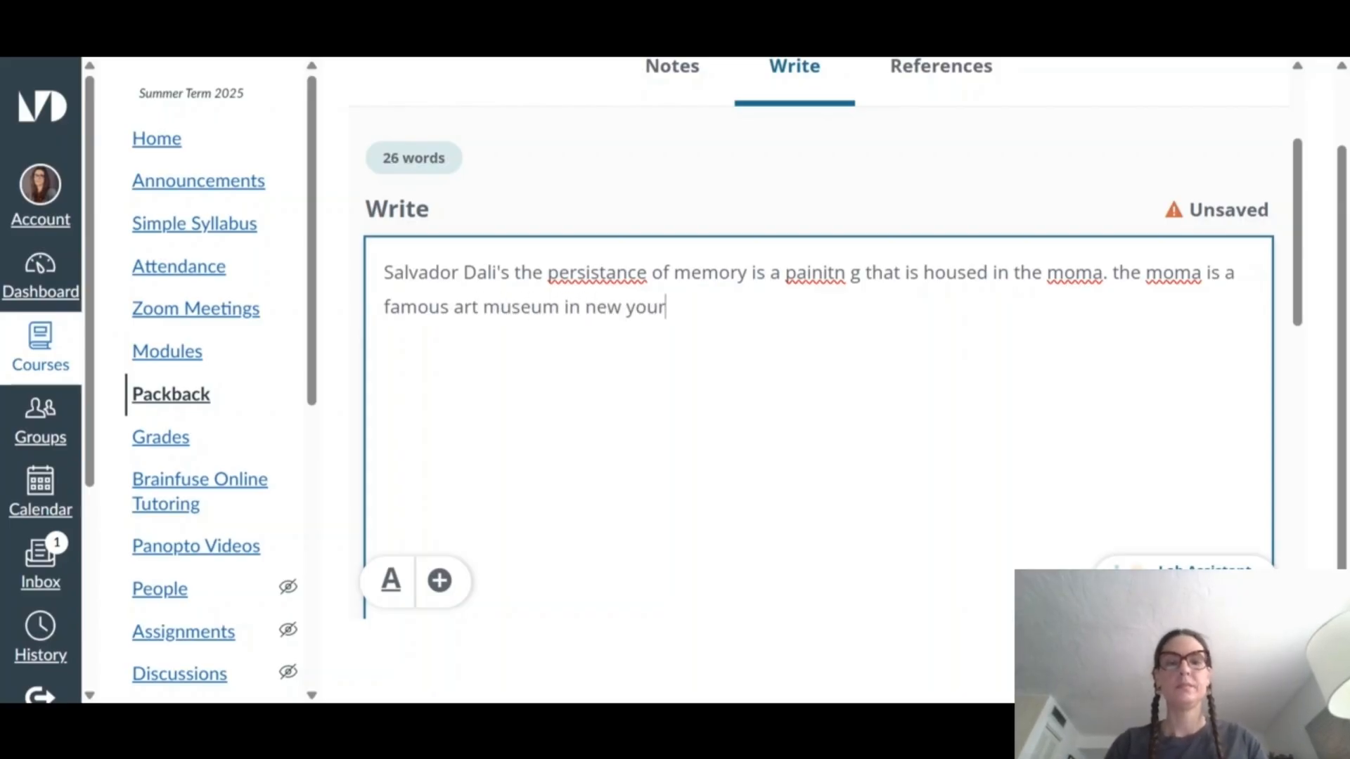
type("k city.")
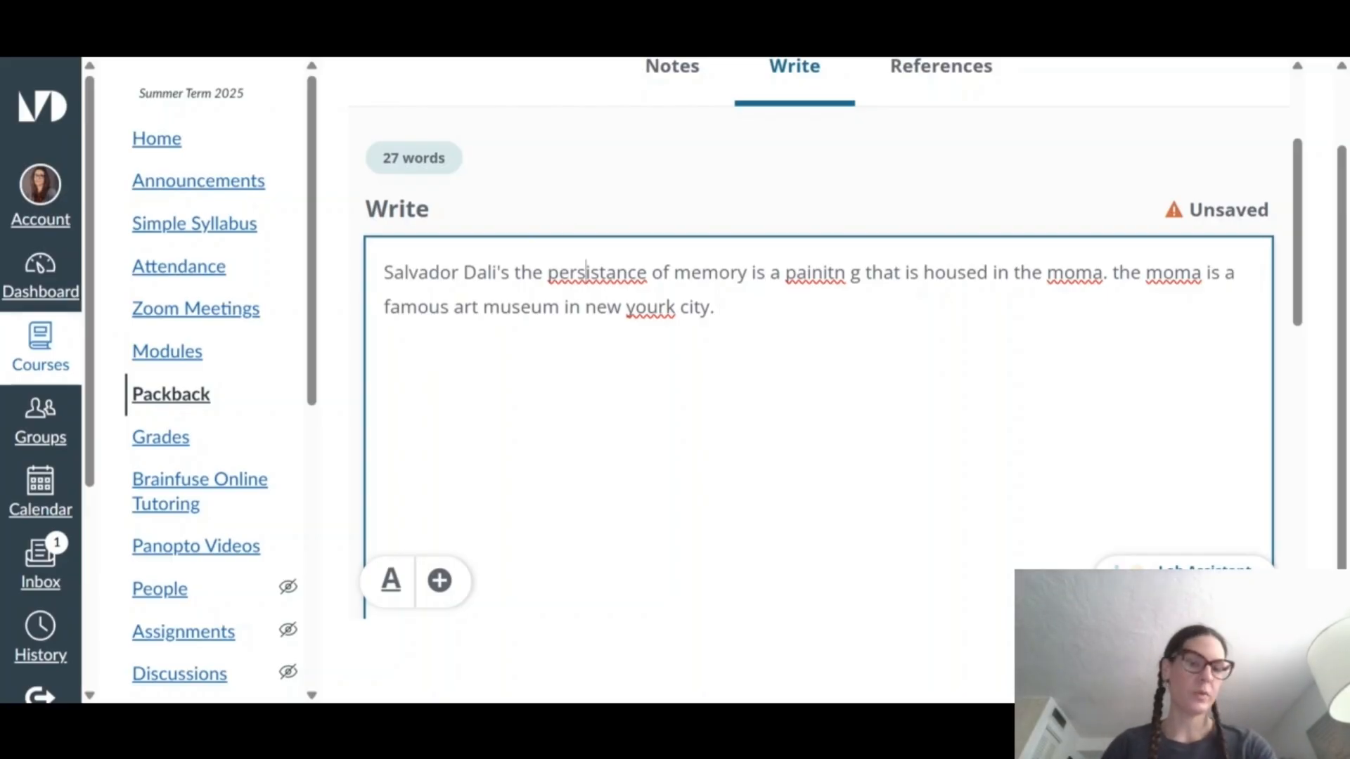
right_click(597, 273)
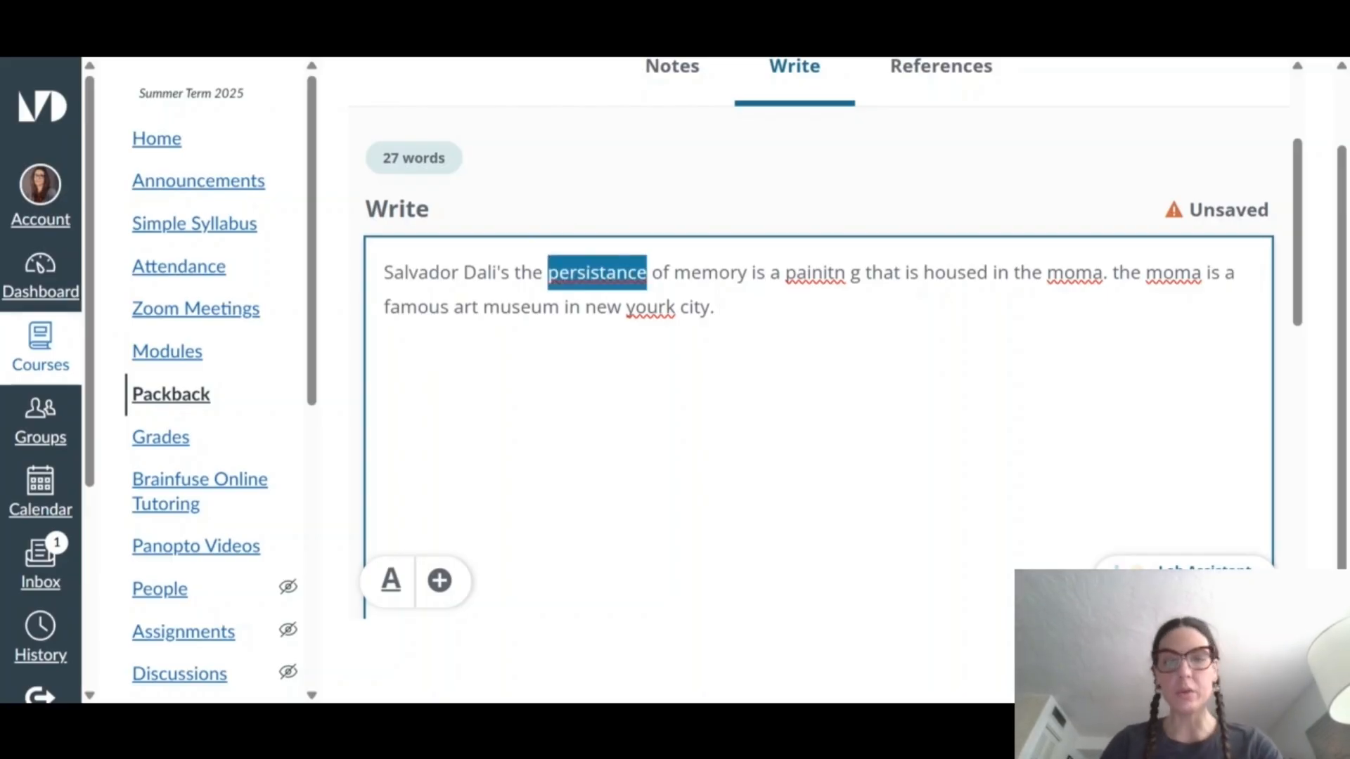
left_click(633, 287)
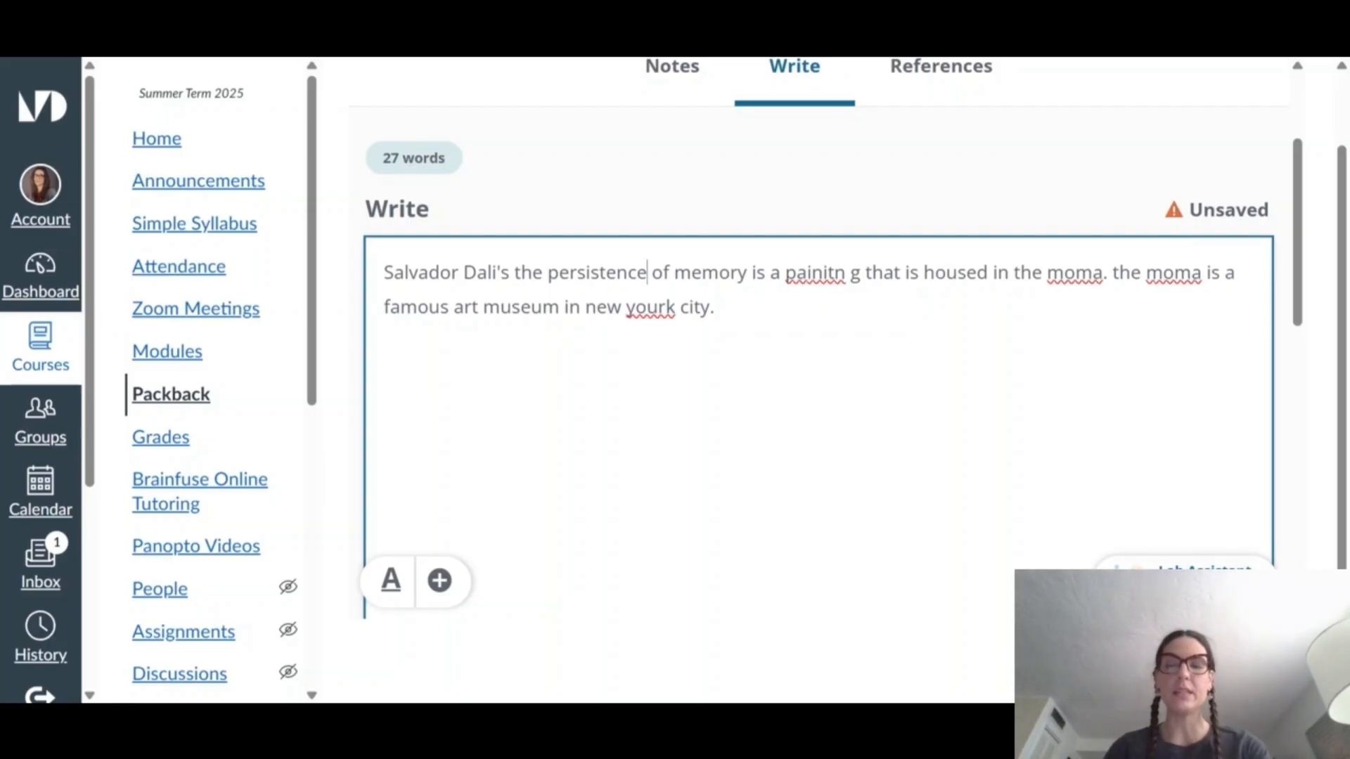
- Open the Lab Assistant and examine the Feedback Summary, the alerts and the detailed Grammar suggestions for the draft
left_click(1187, 568)
scroll(830, 454, "down", 1)
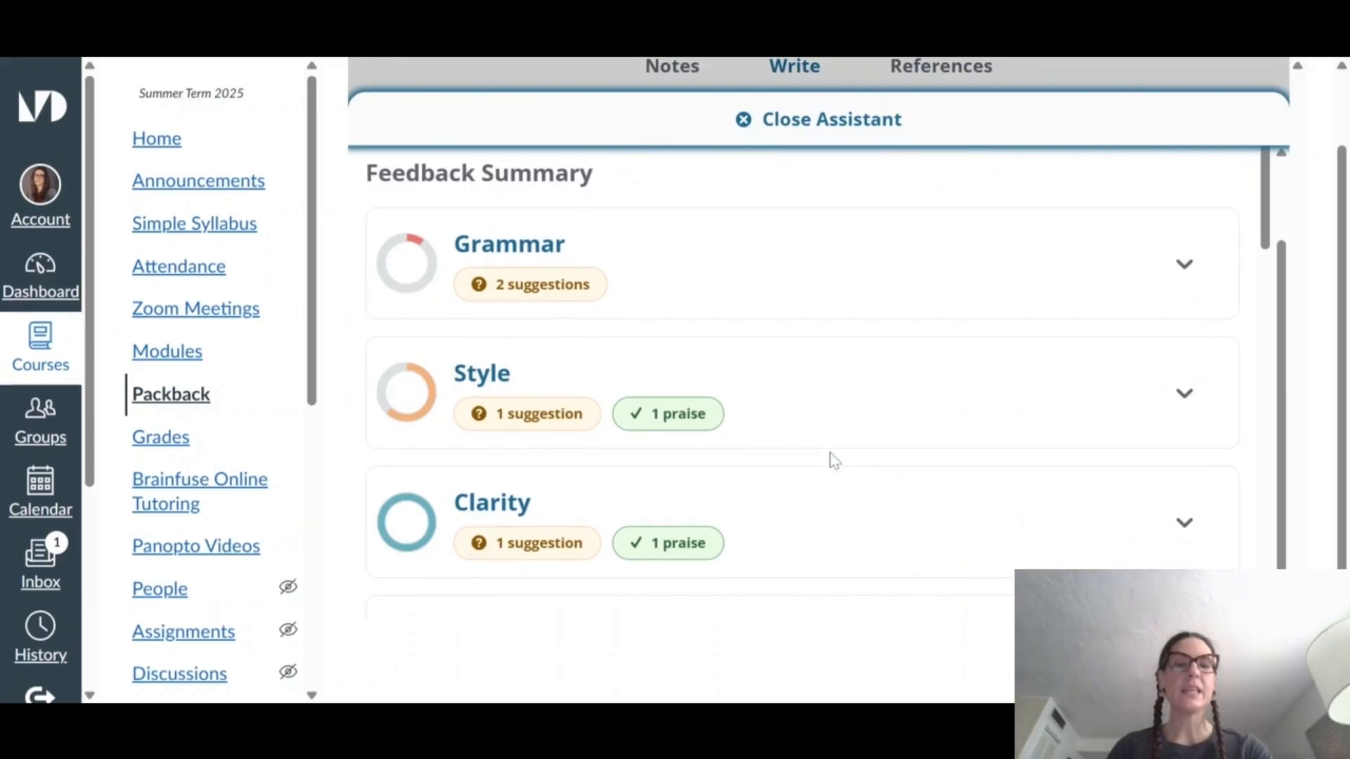
scroll(830, 453, "down", 3)
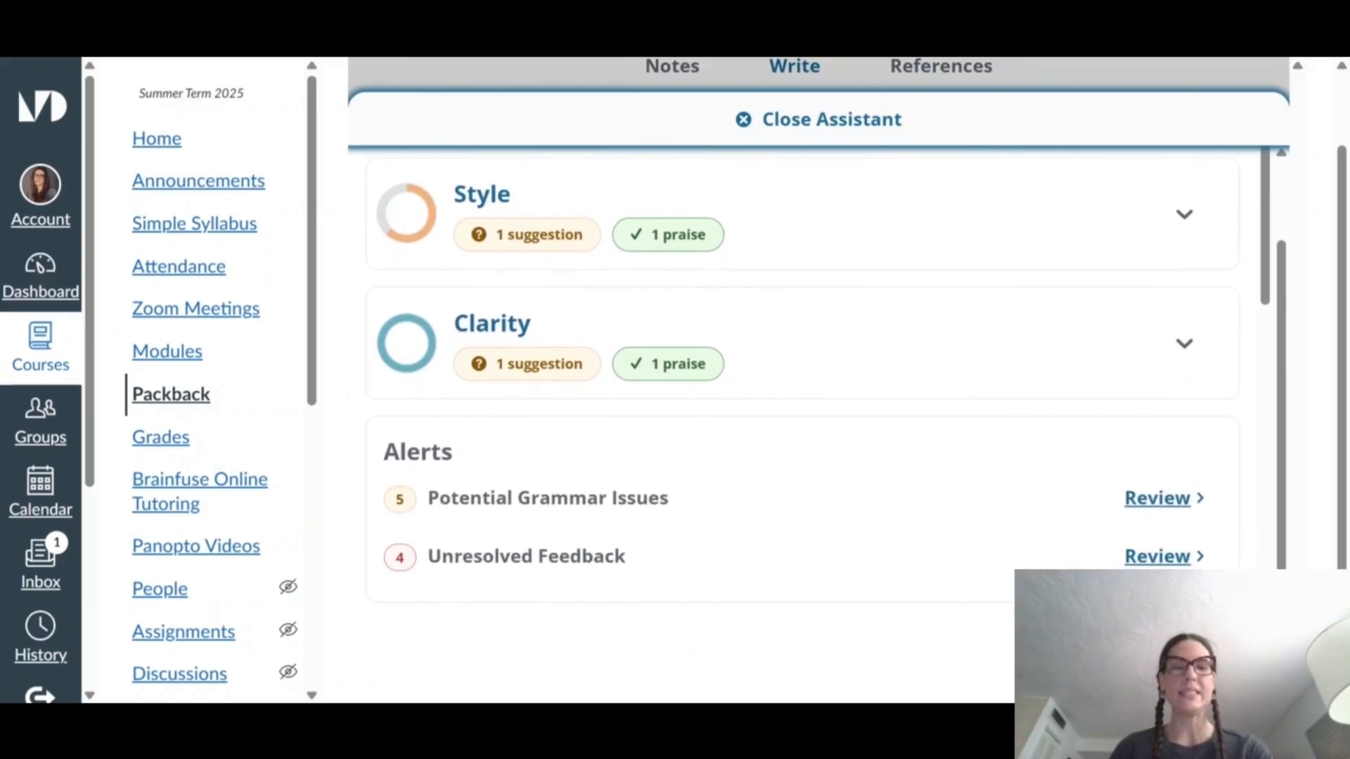
scroll(830, 453, "down", 3)
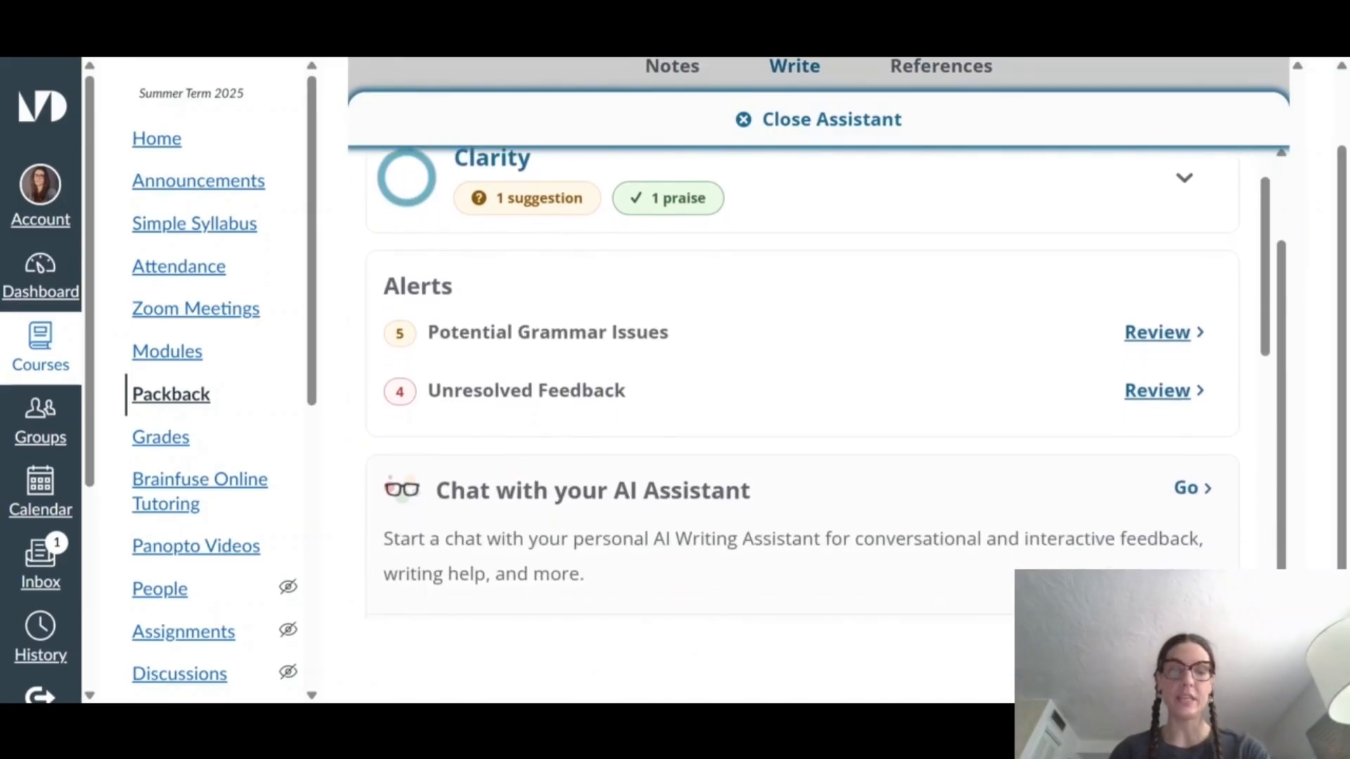
scroll(829, 452, "up", 5)
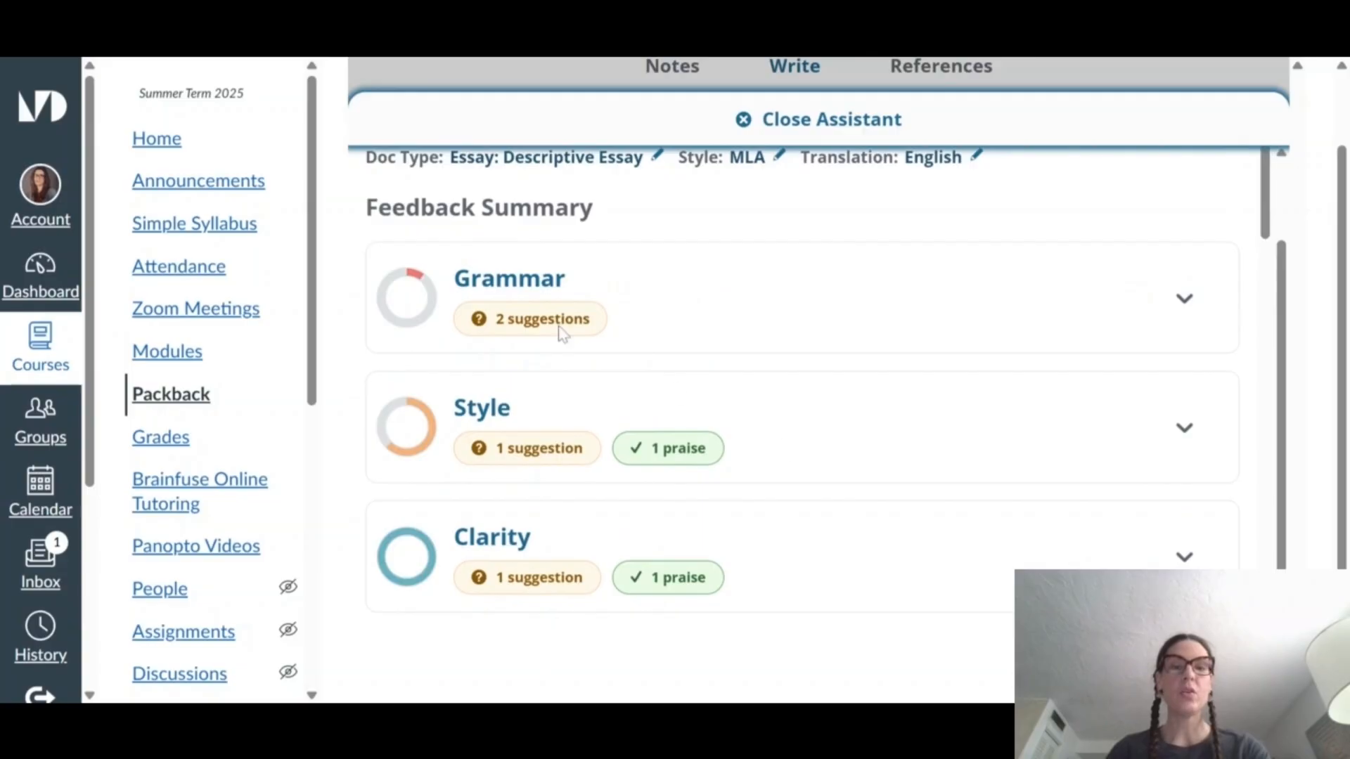
left_click(1185, 301)
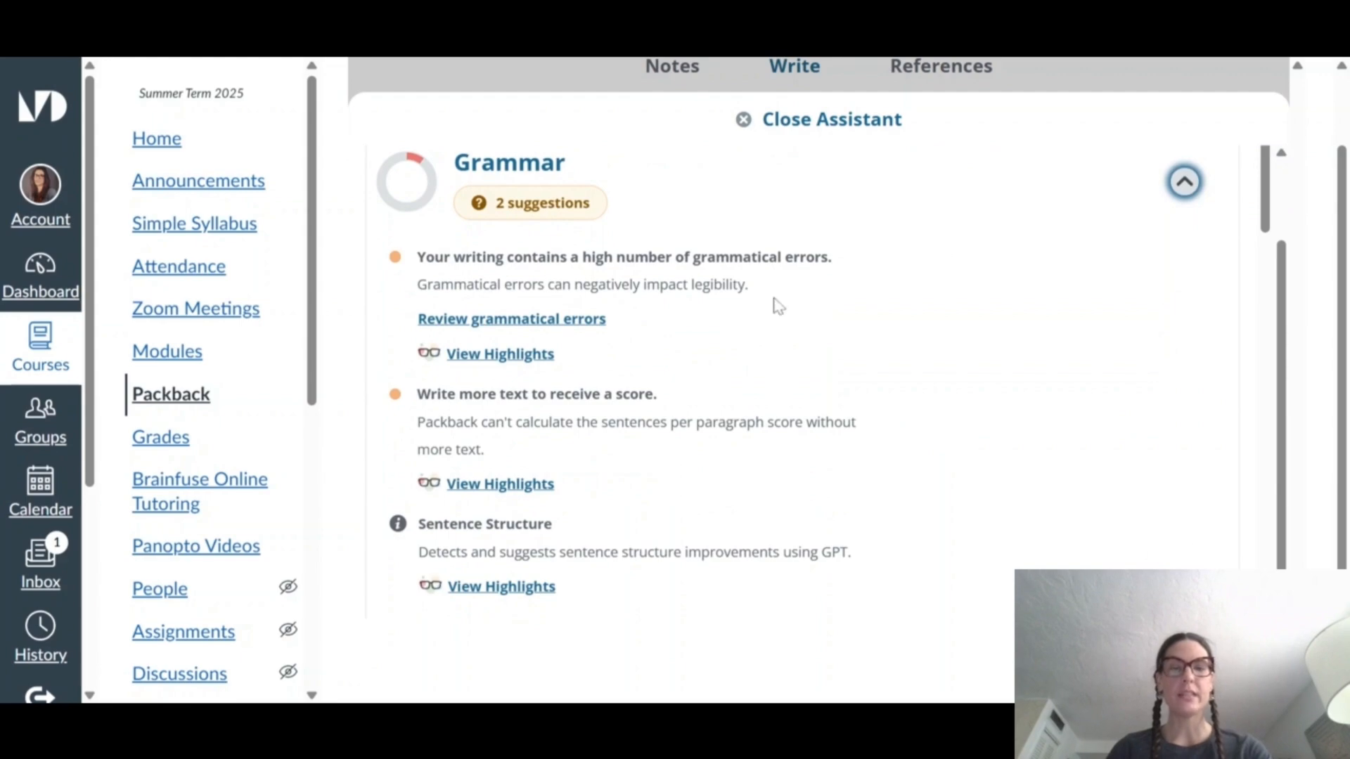
scroll(797, 311, "down", 1)
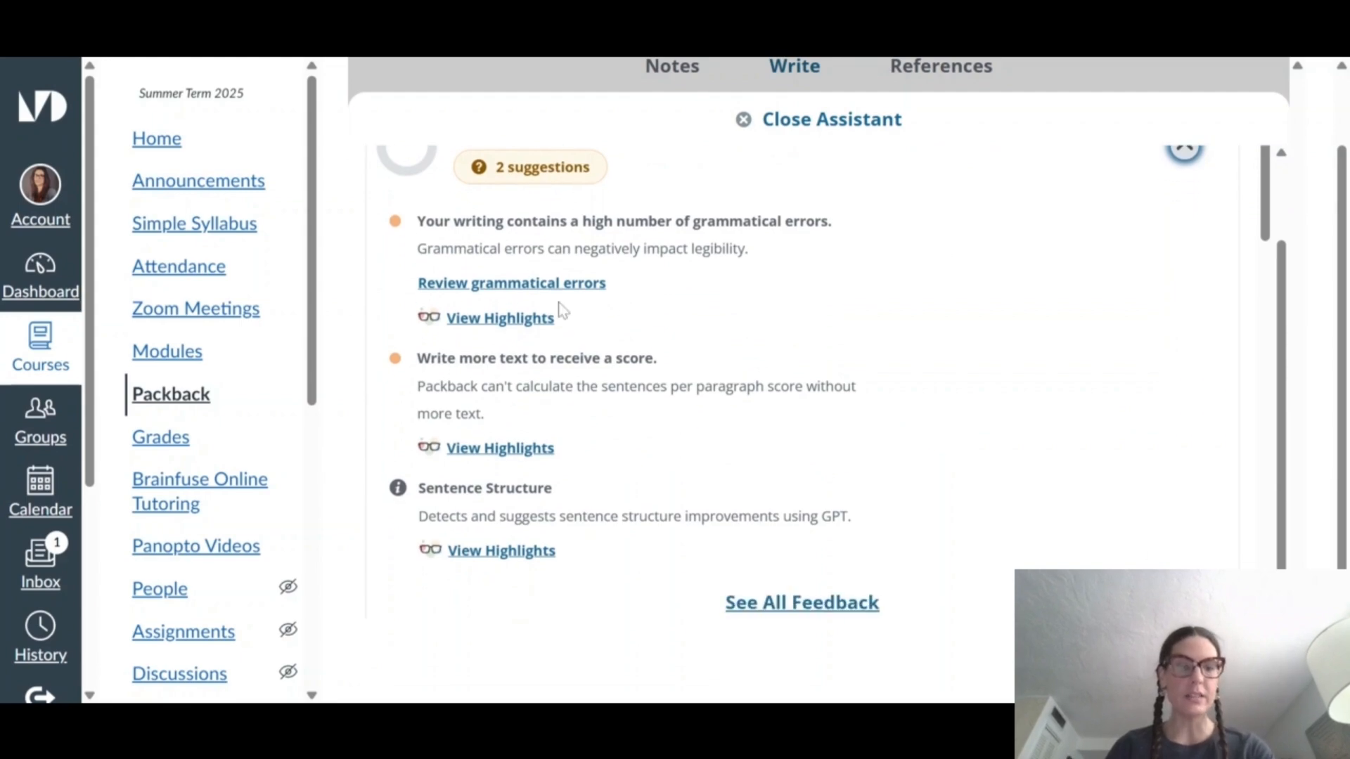
- Review the grammatical errors, accept the spelling corrections "painting" and "MoMA", and close the assistant
left_click(526, 284)
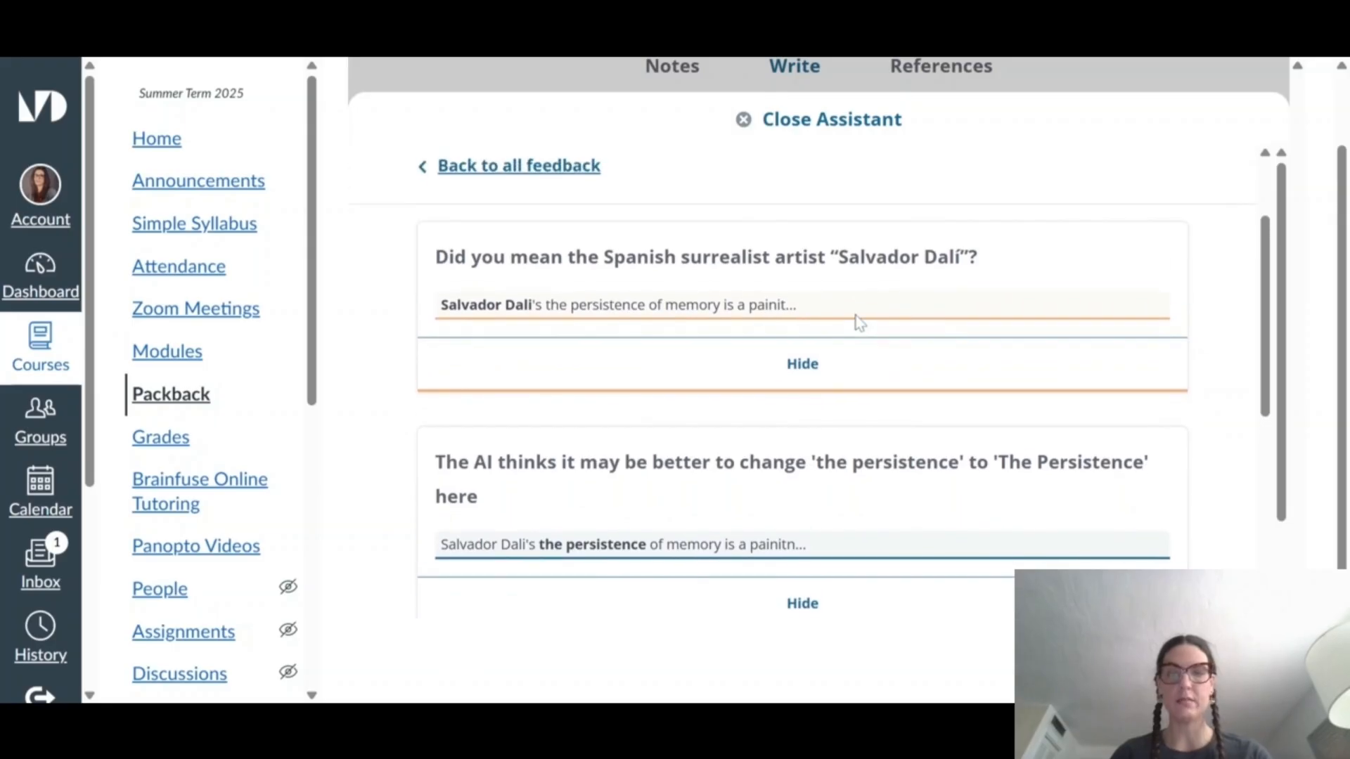
scroll(914, 352, "down", 1)
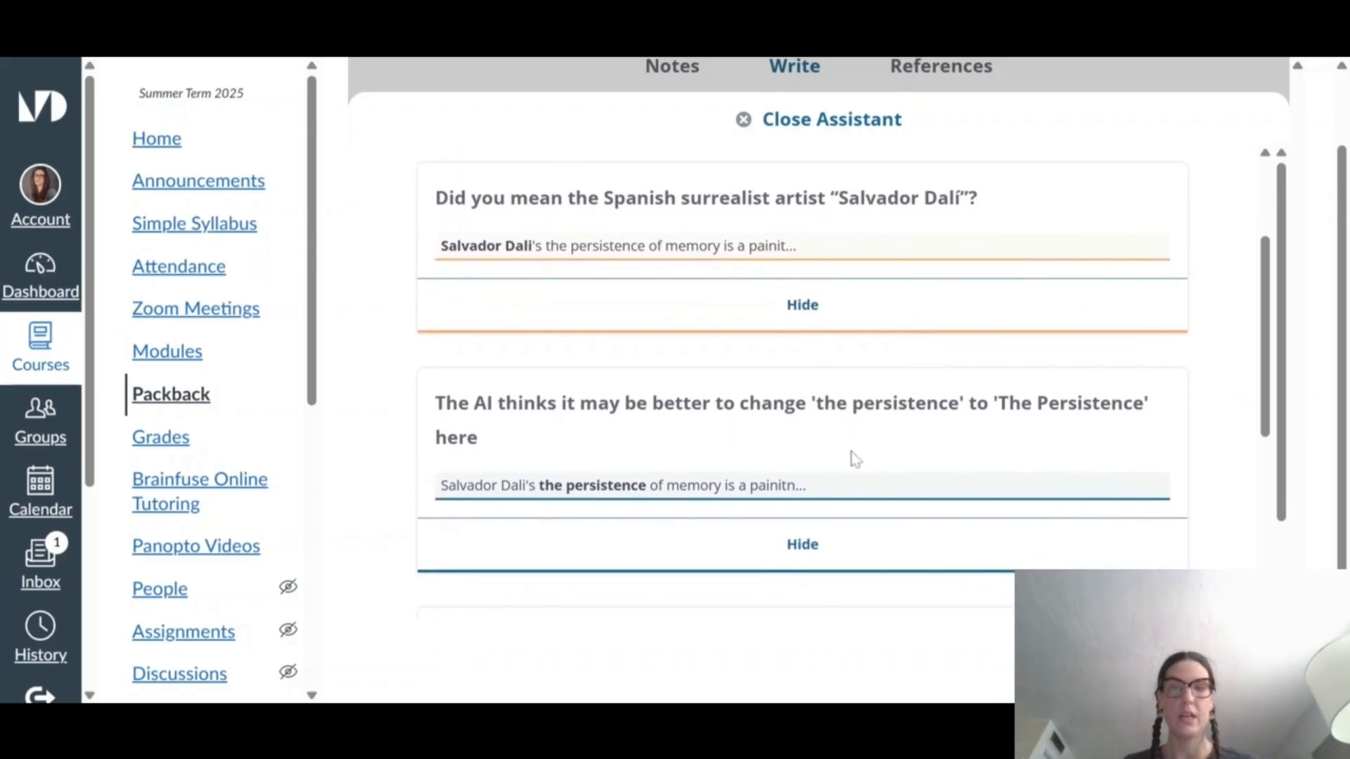
scroll(830, 458, "down", 1)
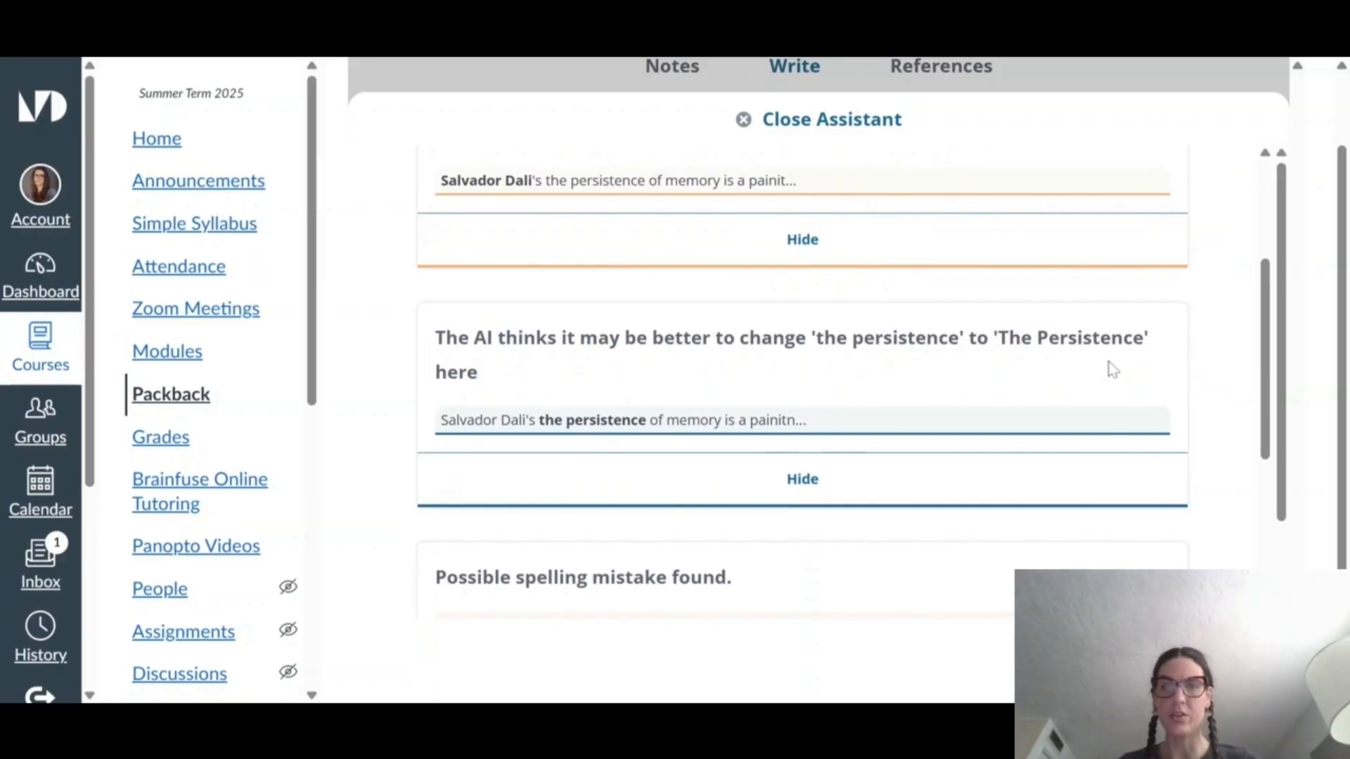
scroll(1010, 392, "down", 5)
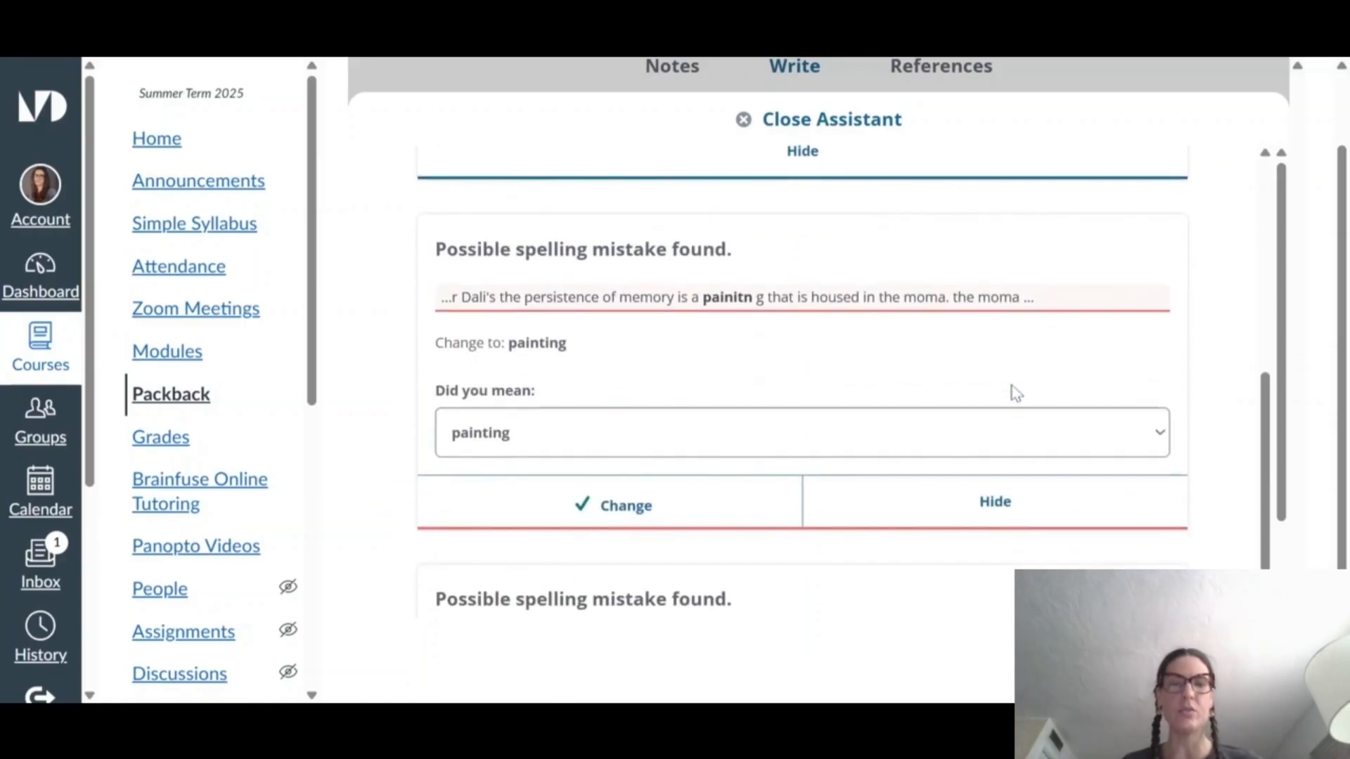
left_click(601, 500)
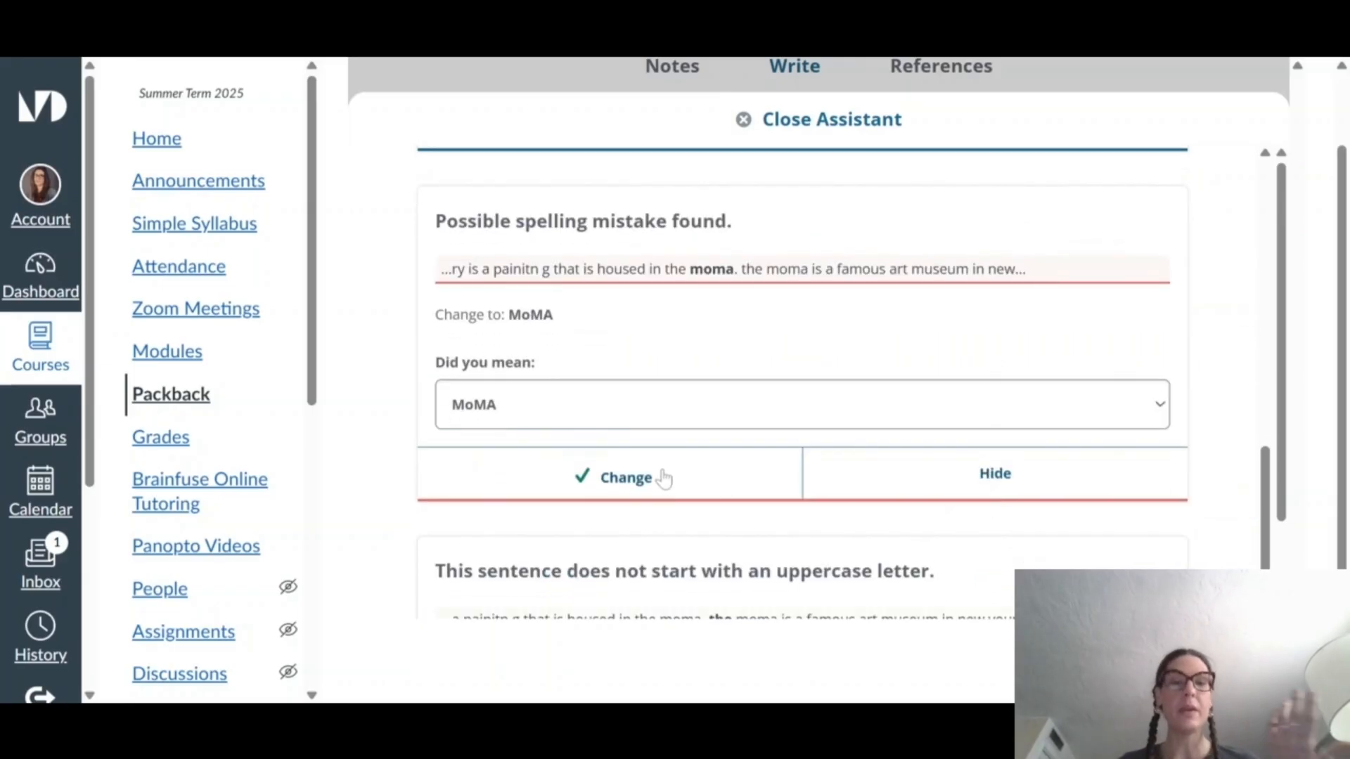
left_click(667, 479)
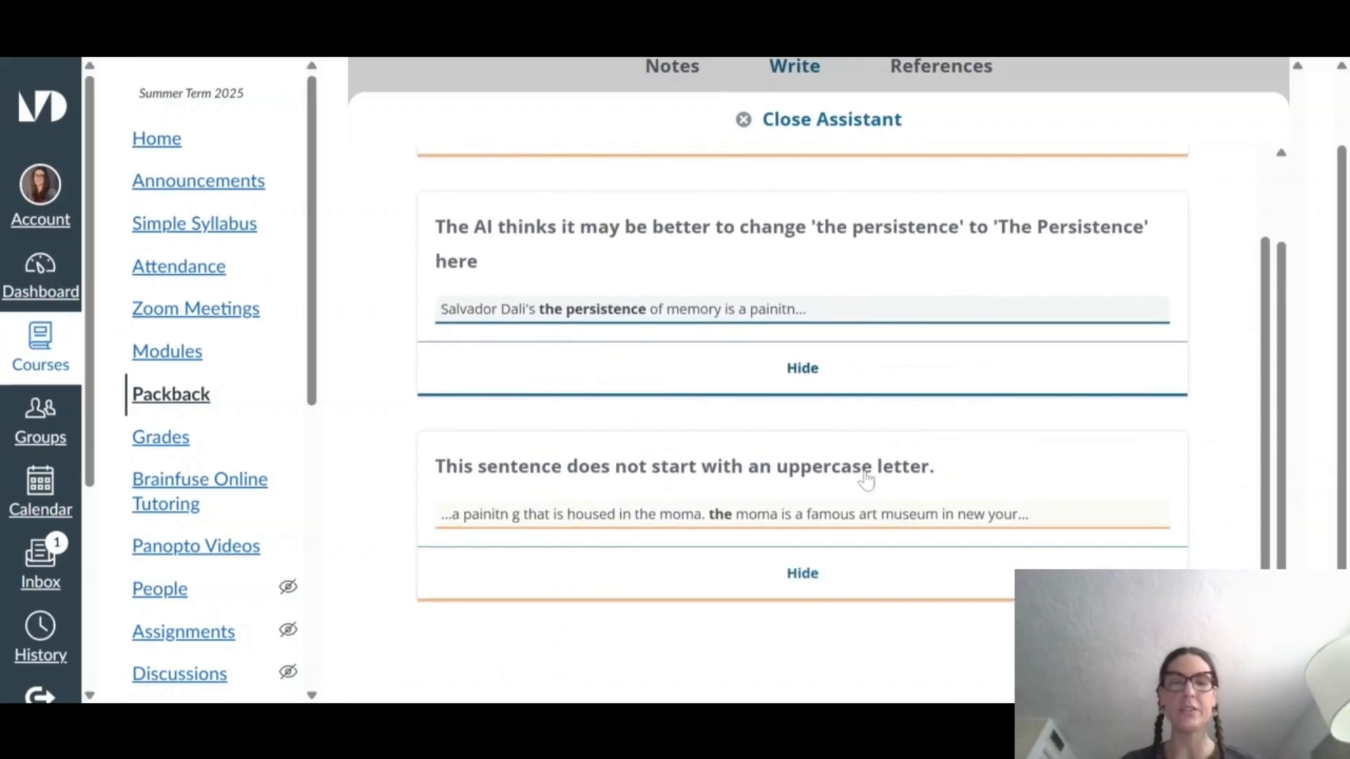
scroll(867, 481, "up", 6)
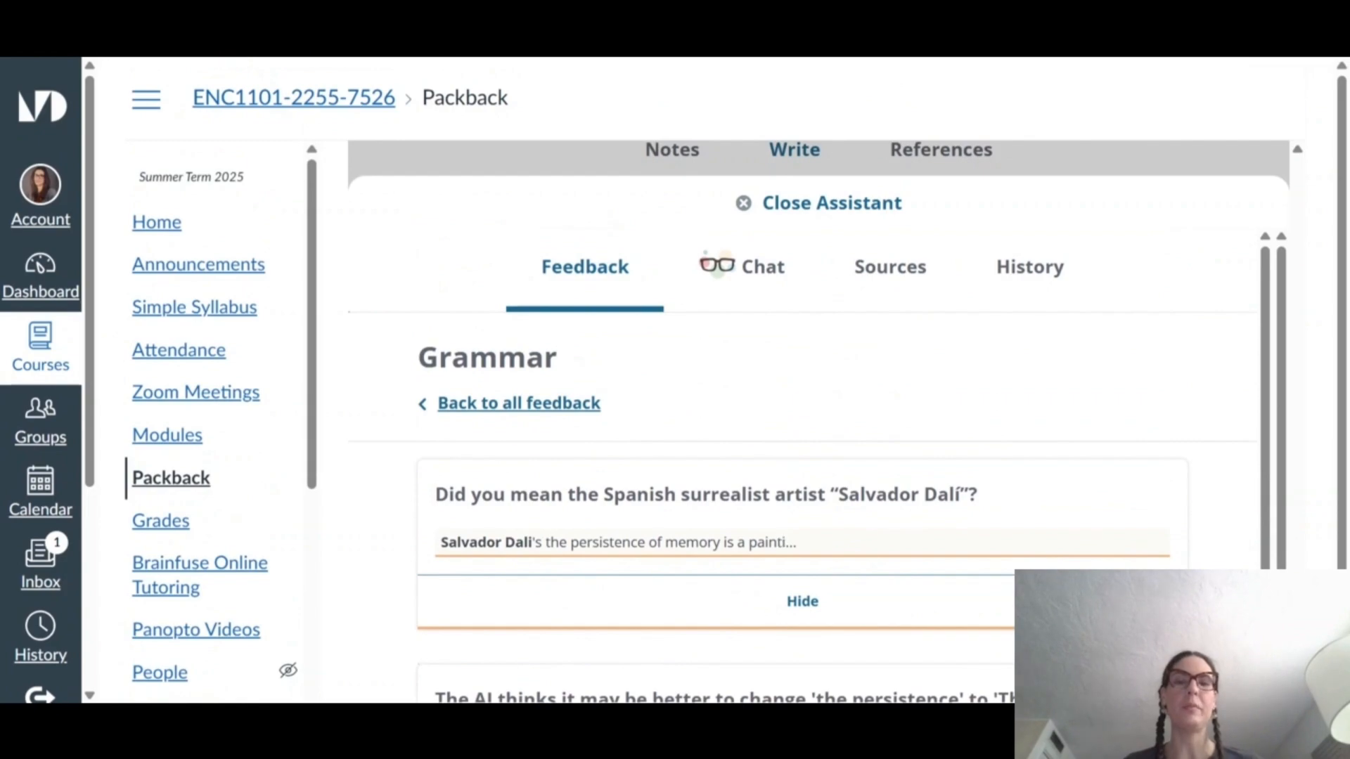
left_click_drag(798, 217, 736, 521)
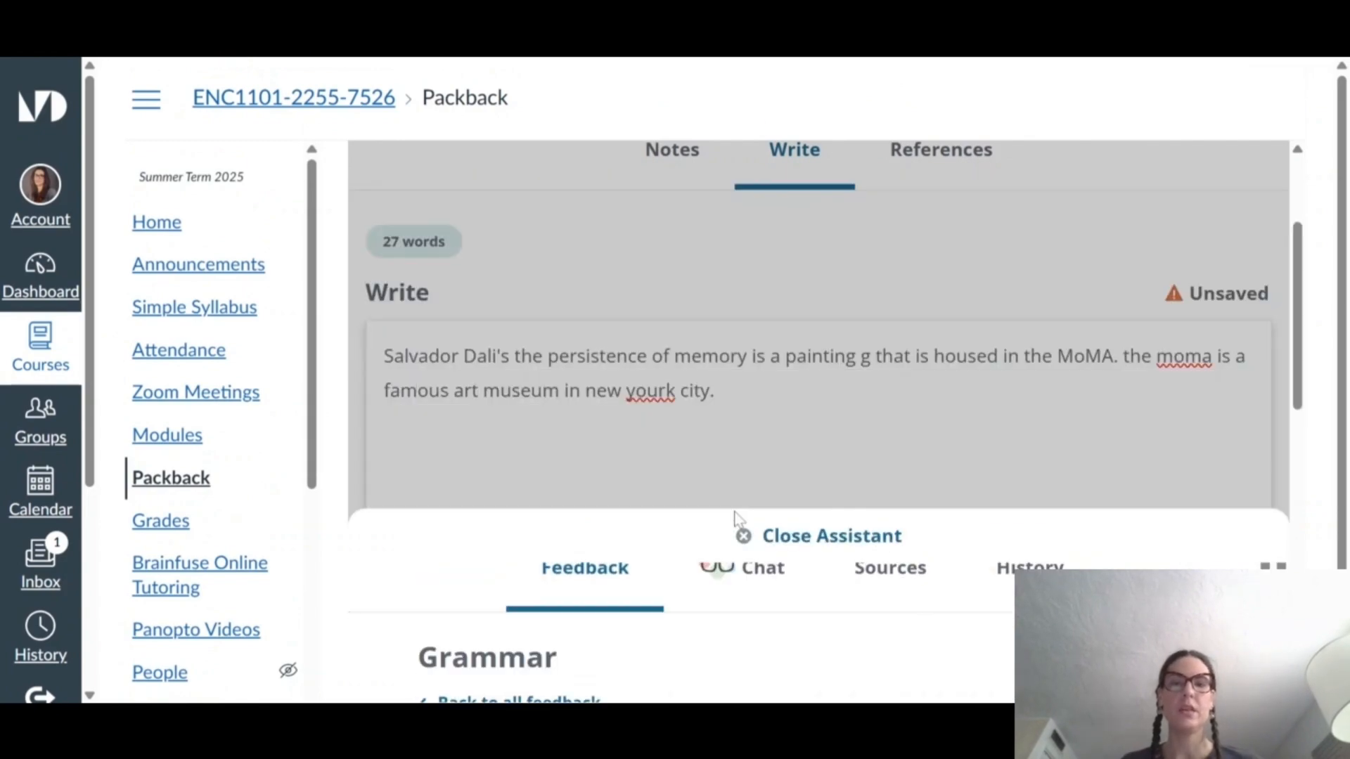
left_click(737, 520)
- Correct "new yourk city." at the end of the draft's second sentence to "New York City."
left_click(657, 254)
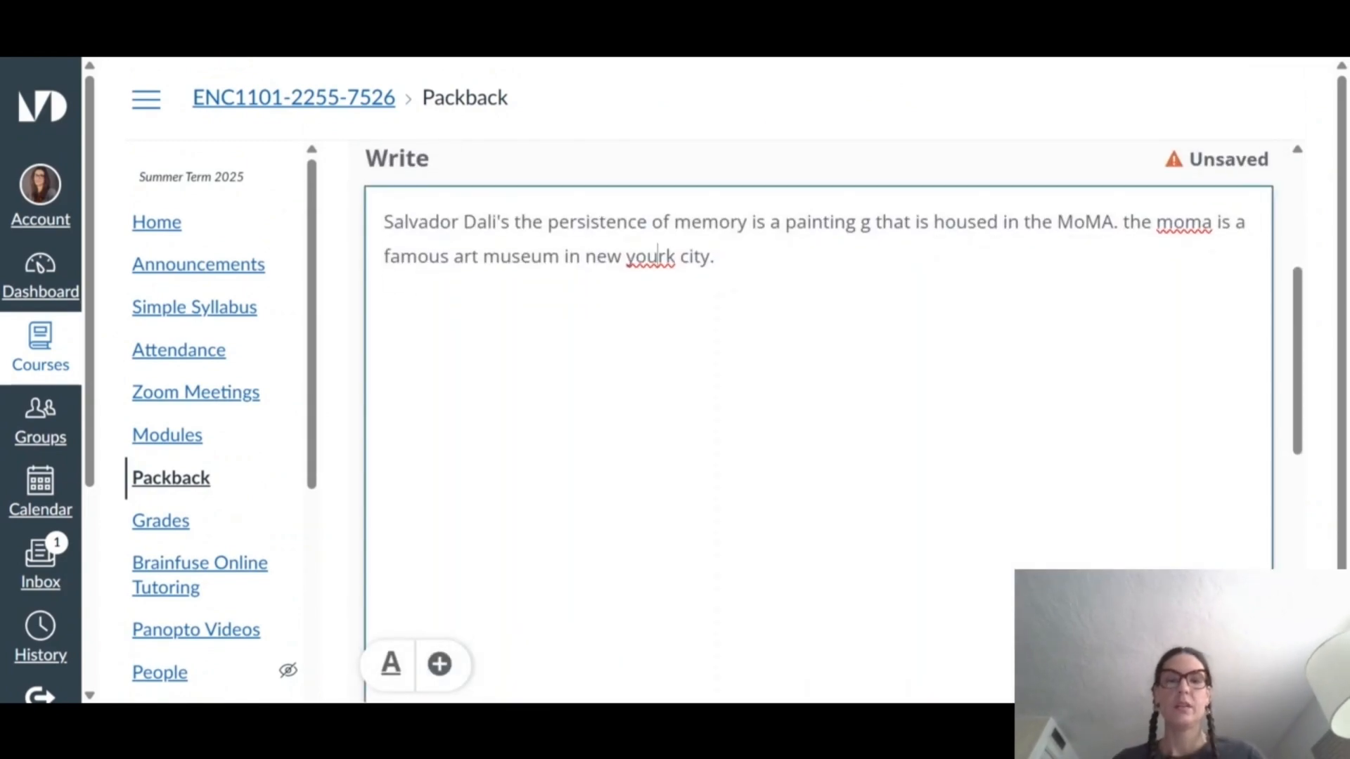
double_click(658, 254)
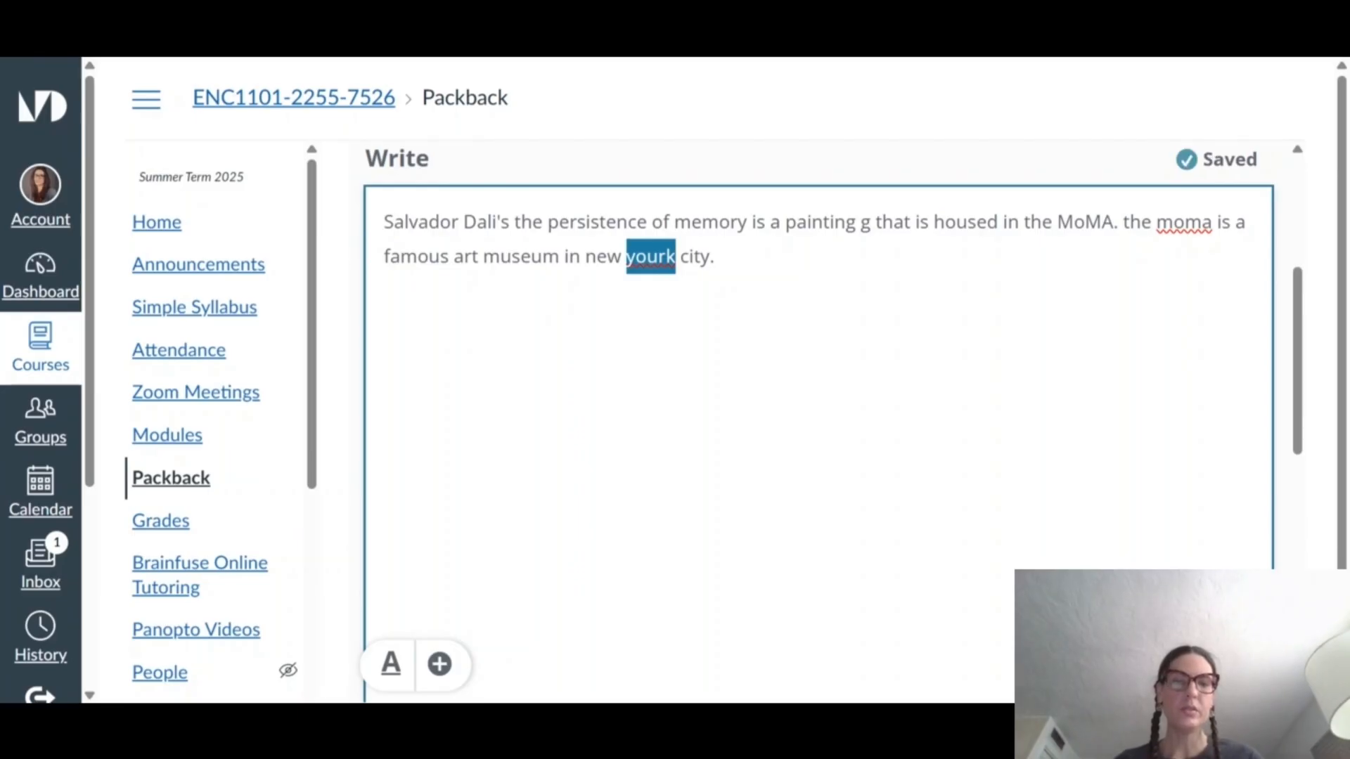
left_click_drag(680, 257, 584, 257)
key("BackSpace")
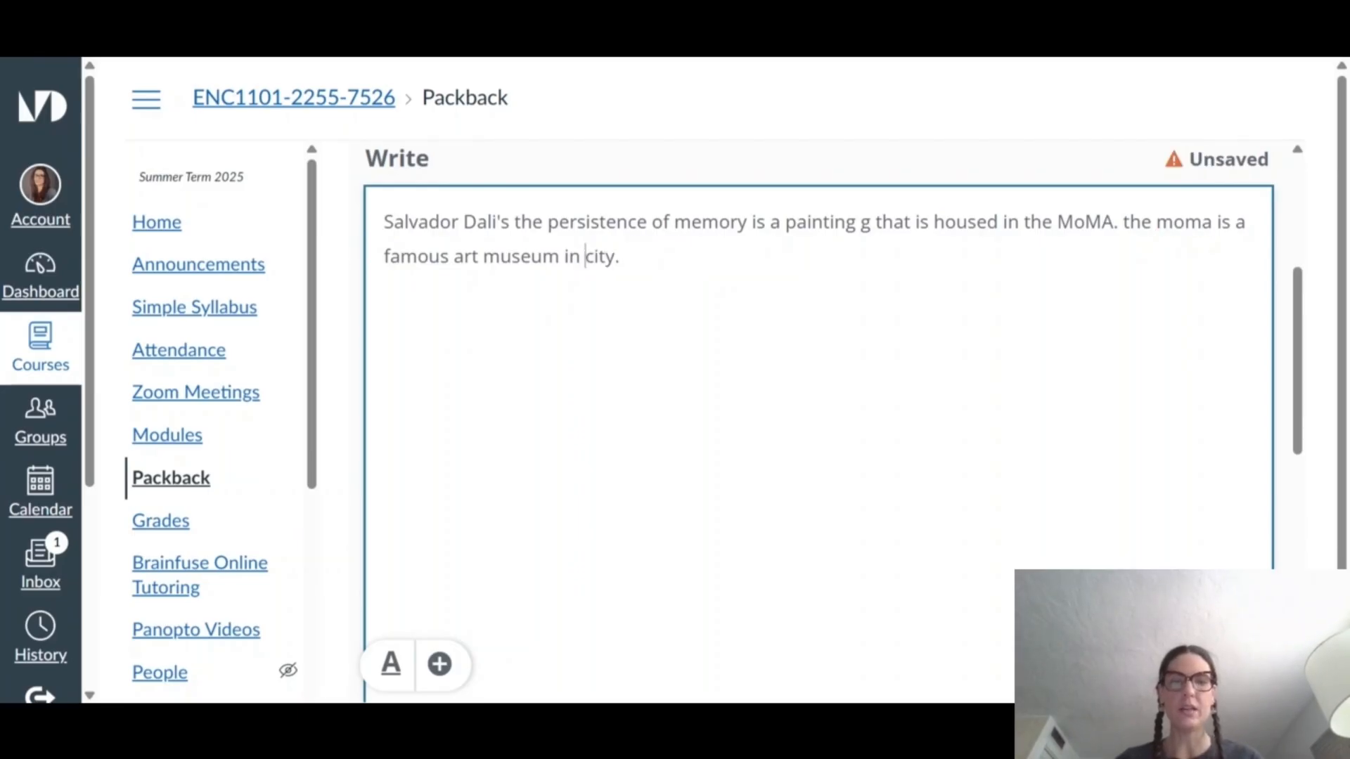
type("New York ")
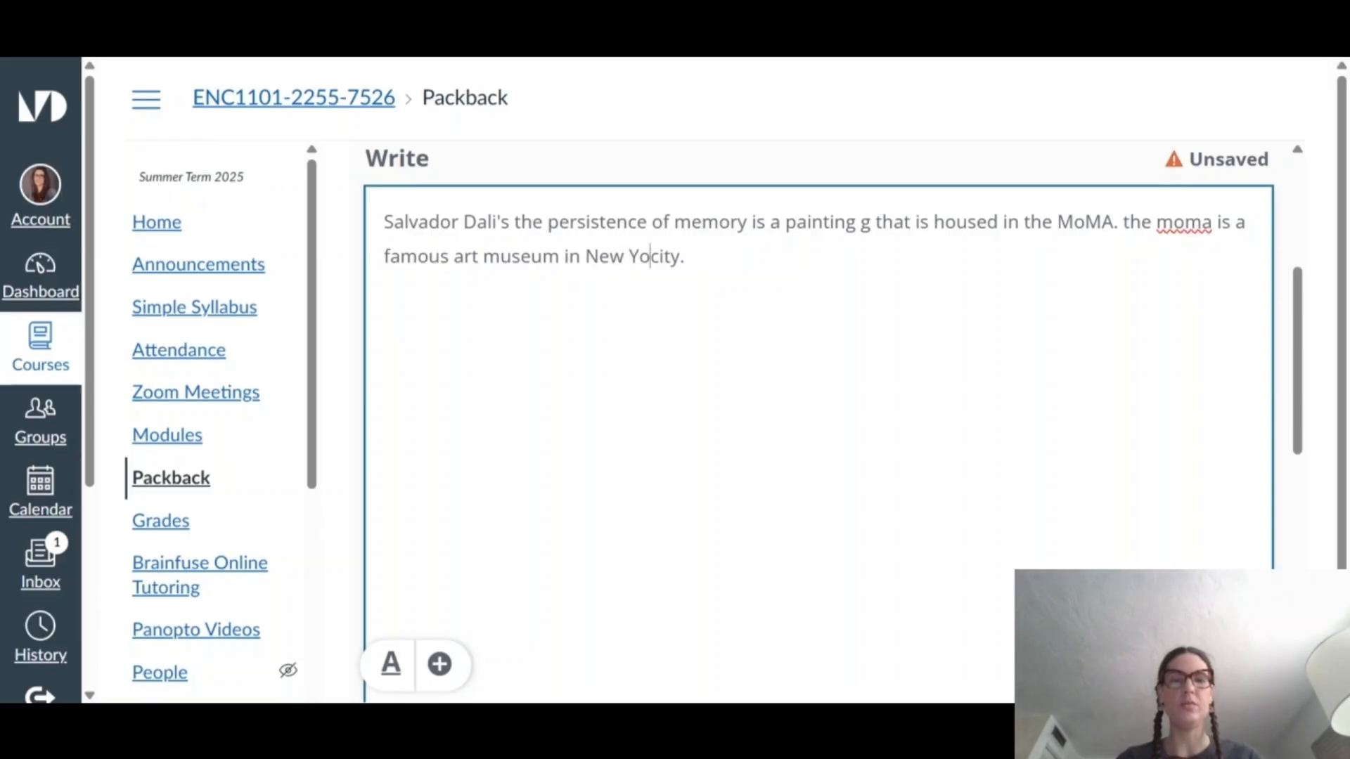
type("City.")
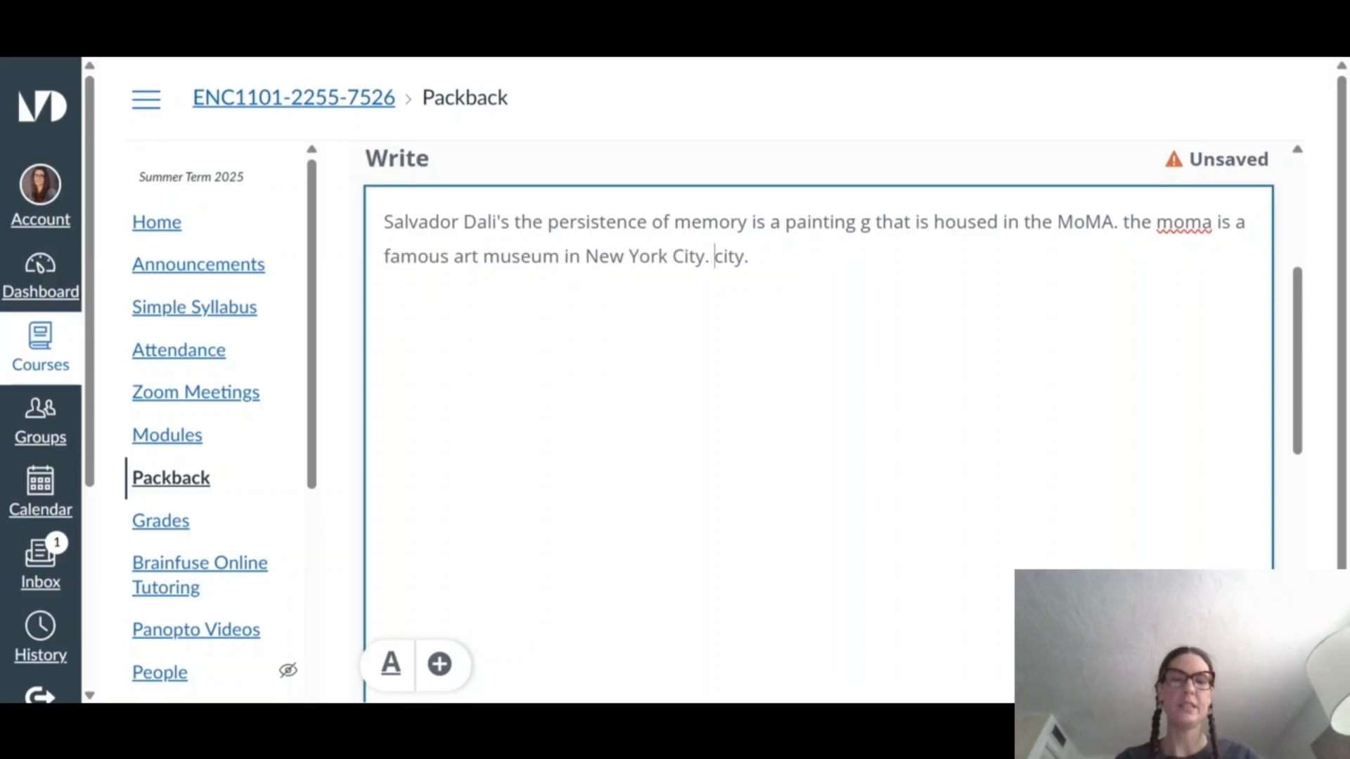
key("Delete")
key("Delete")
key("Delete")
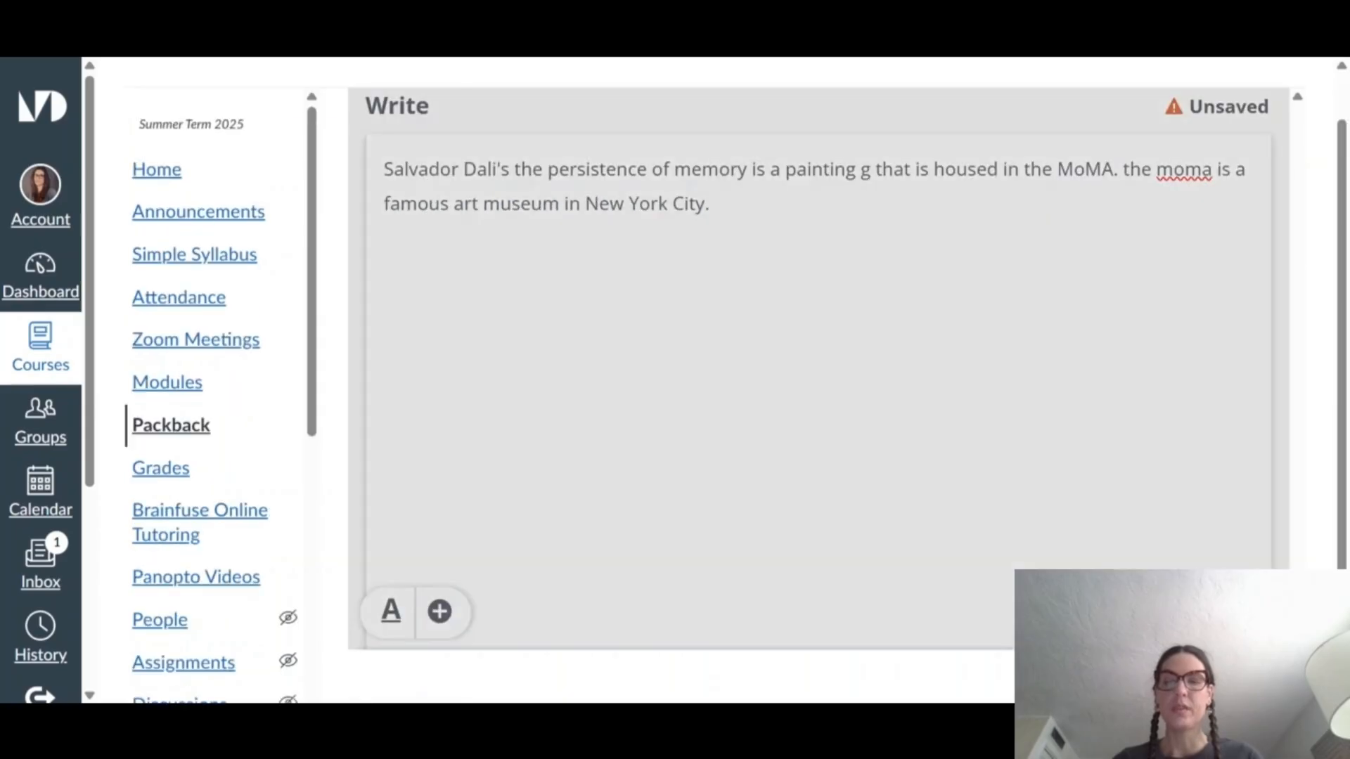
- Reopen the Lab Assistant, return from the Grammar details to all feedback, and read the expanded Style suggestion and praise
scroll(931, 549, "down", 4)
scroll(931, 548, "up", 5)
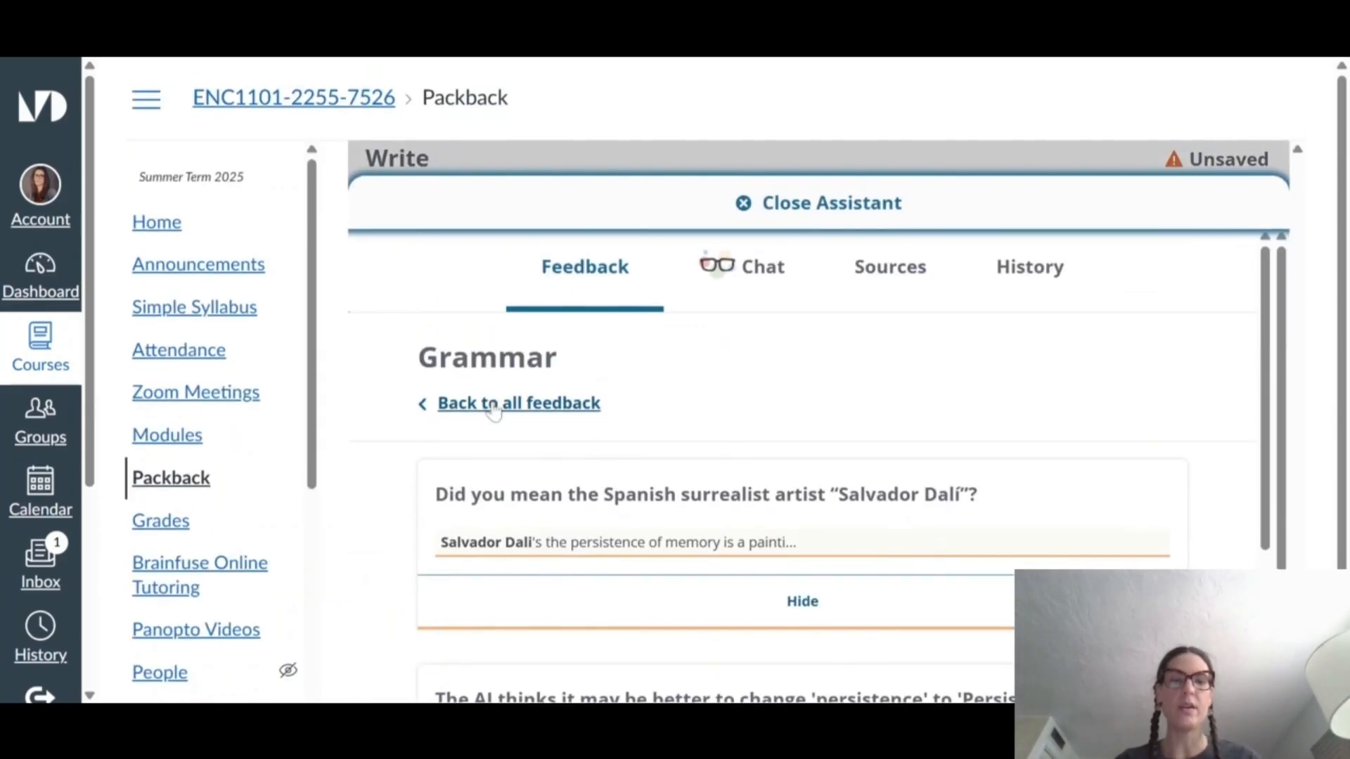
left_click(503, 400)
scroll(781, 515, "down", 5)
scroll(781, 516, "down", 4)
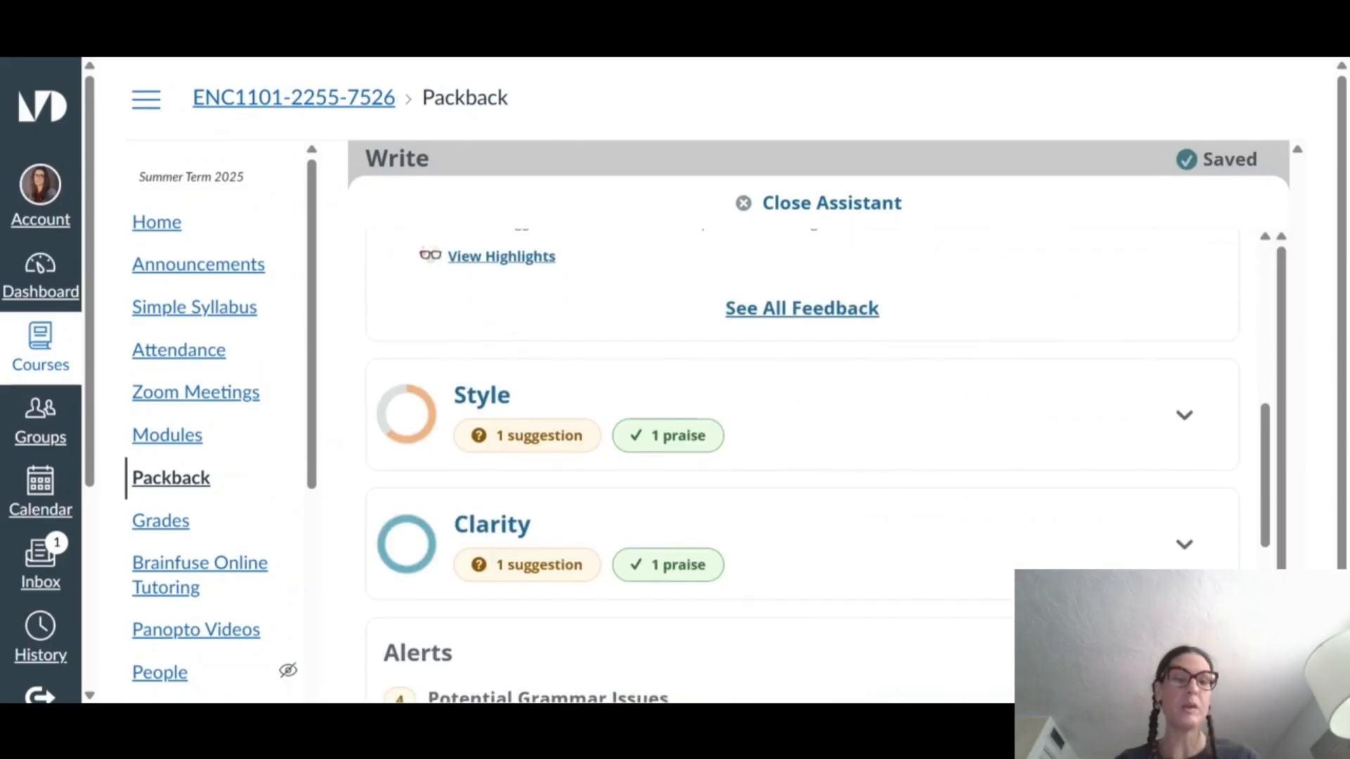
left_click(1187, 416)
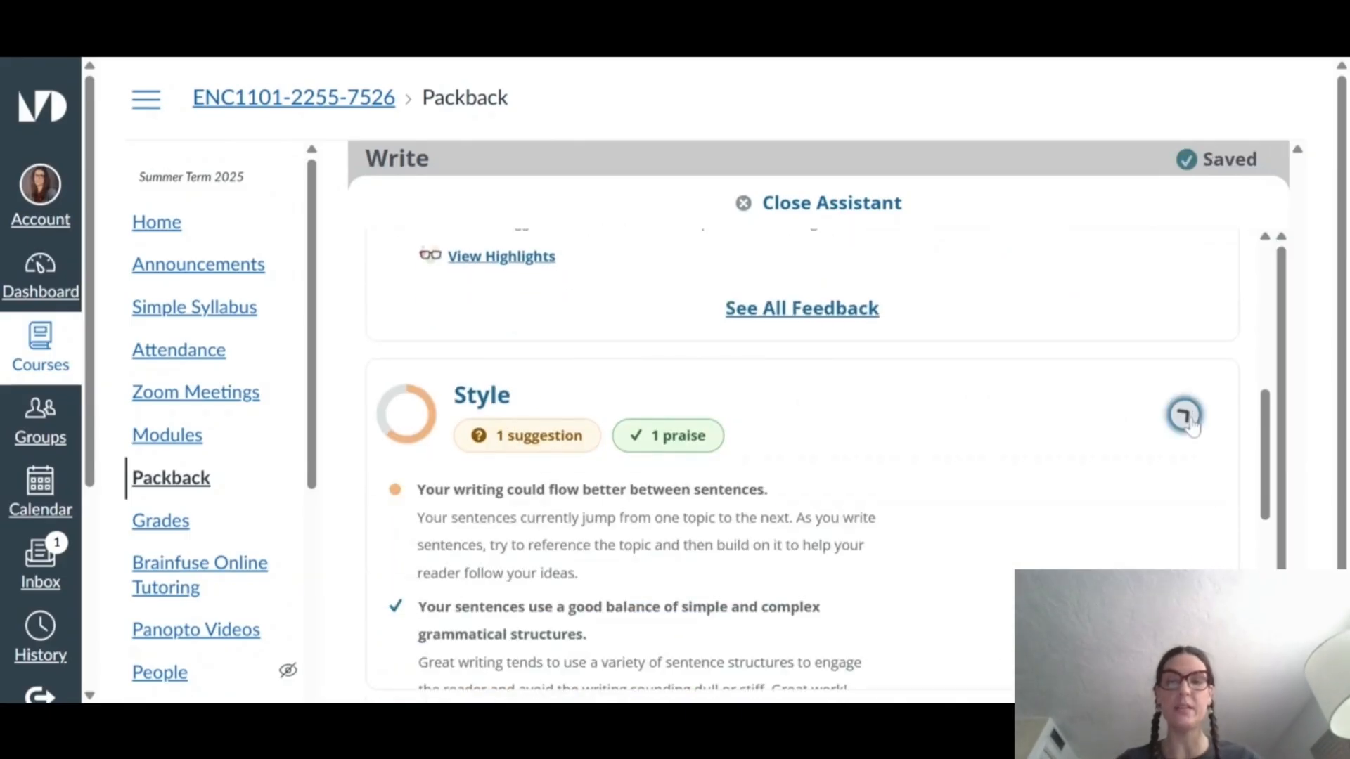
scroll(1010, 491, "down", 3)
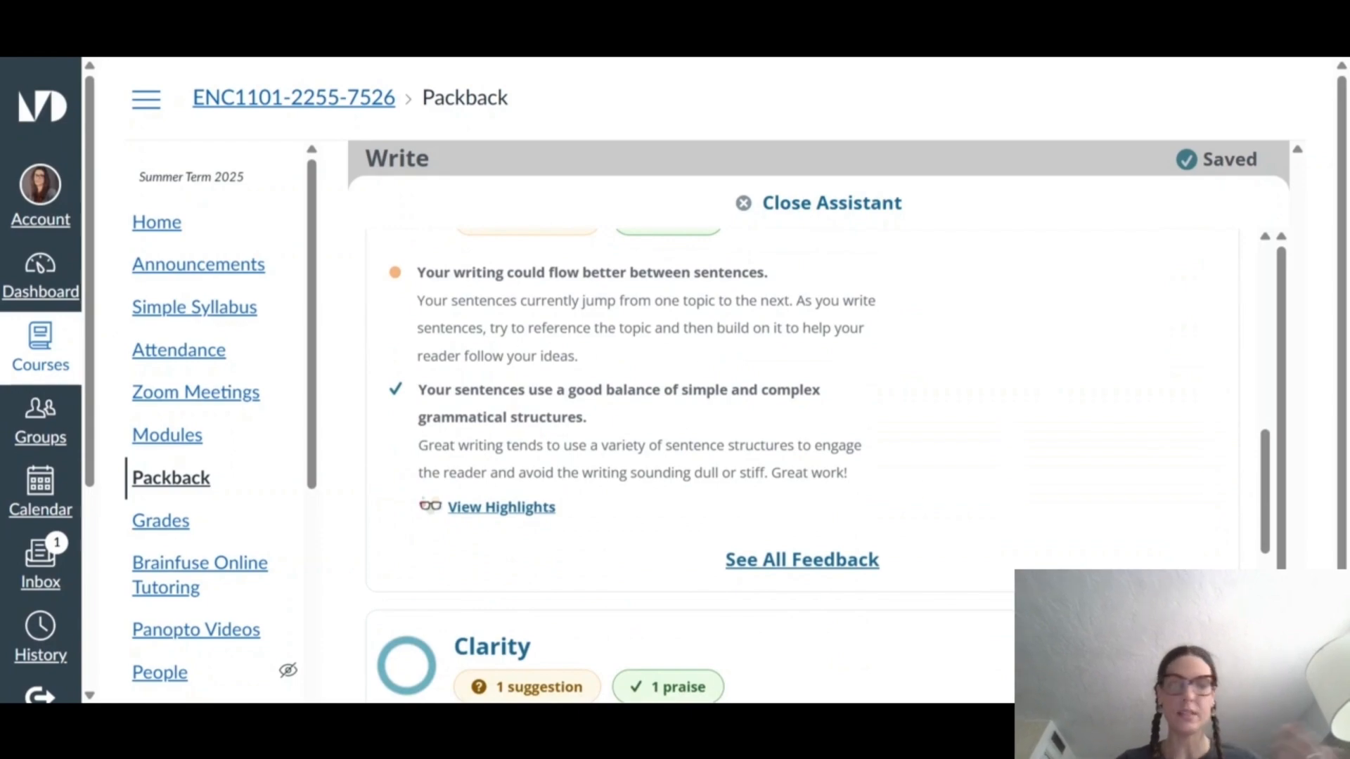
scroll(691, 355, "down", 2)
scroll(801, 464, "down", 6)
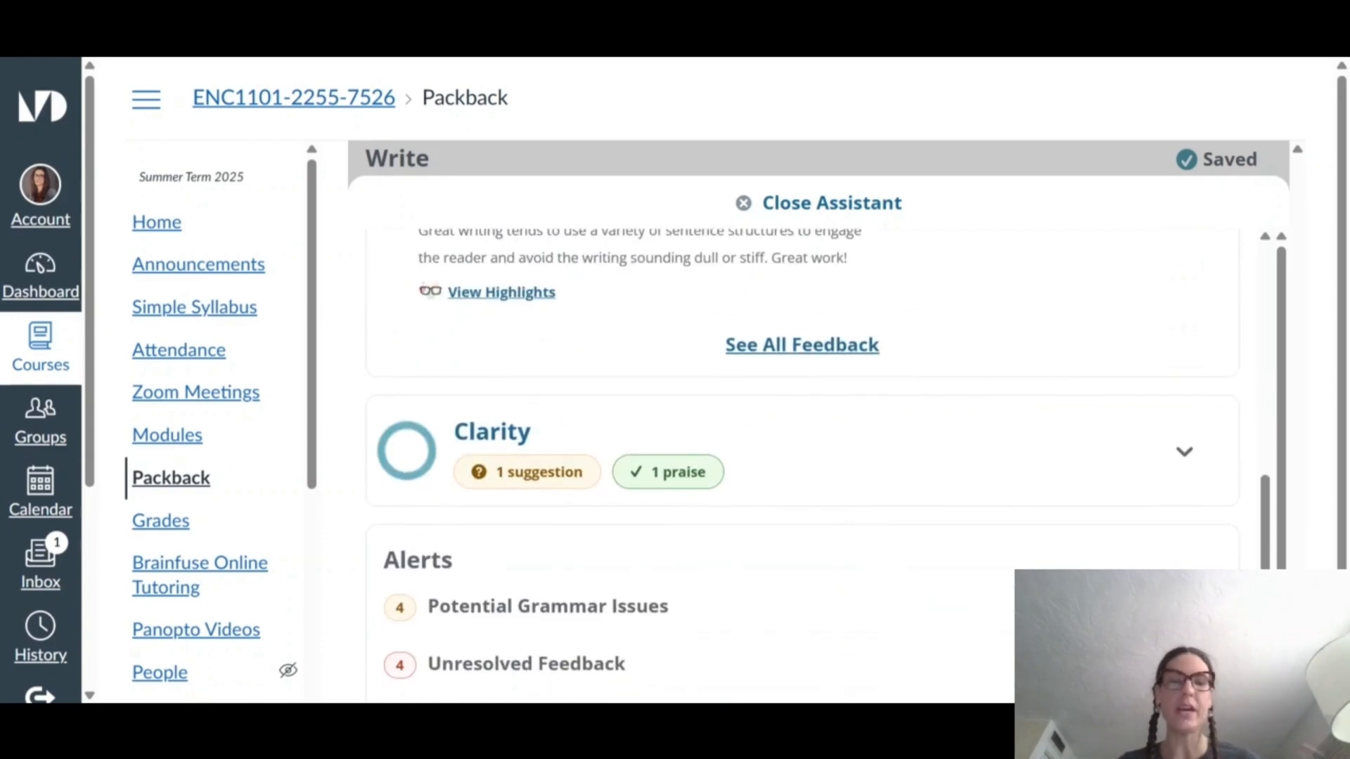
scroll(802, 464, "up", 3)
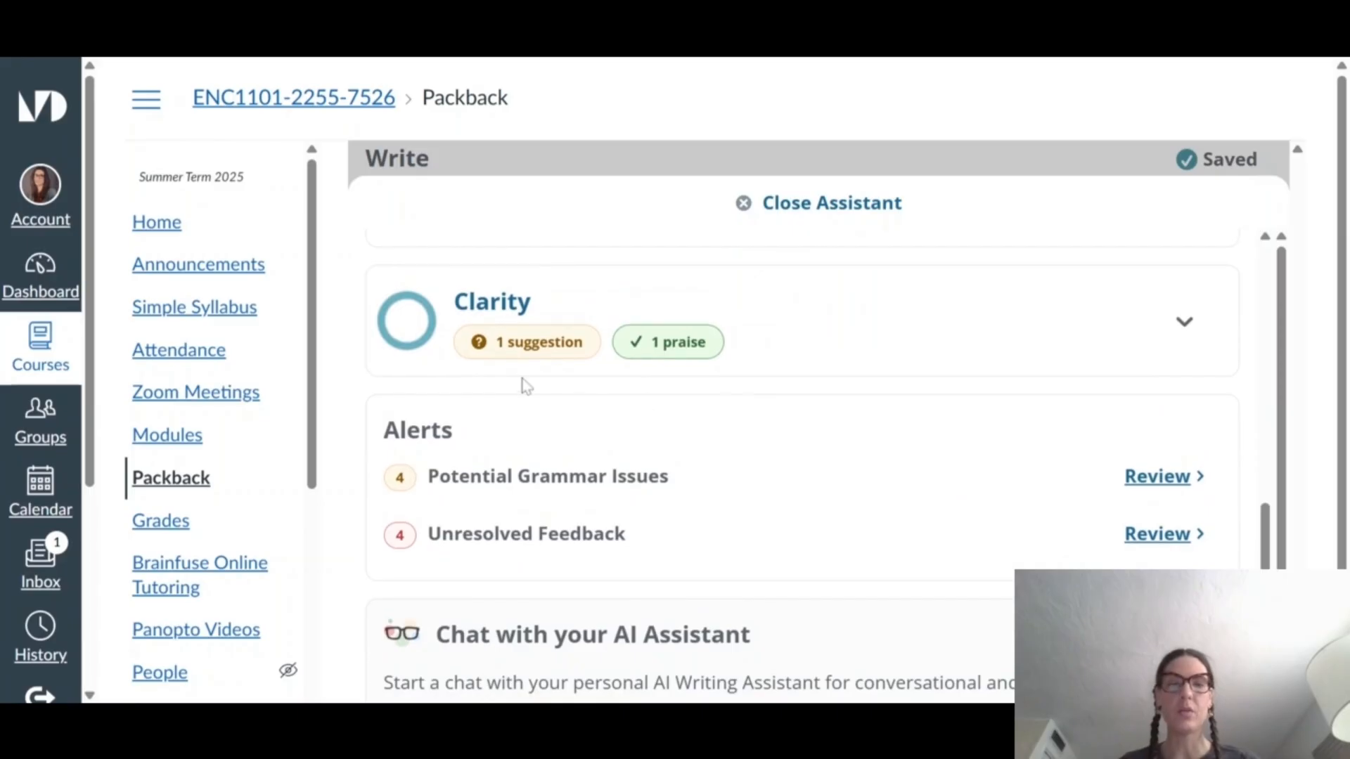
- Expand the Clarity feedback and read its vocabulary, word choice, essay structure and vivid language notes
left_click(1185, 323)
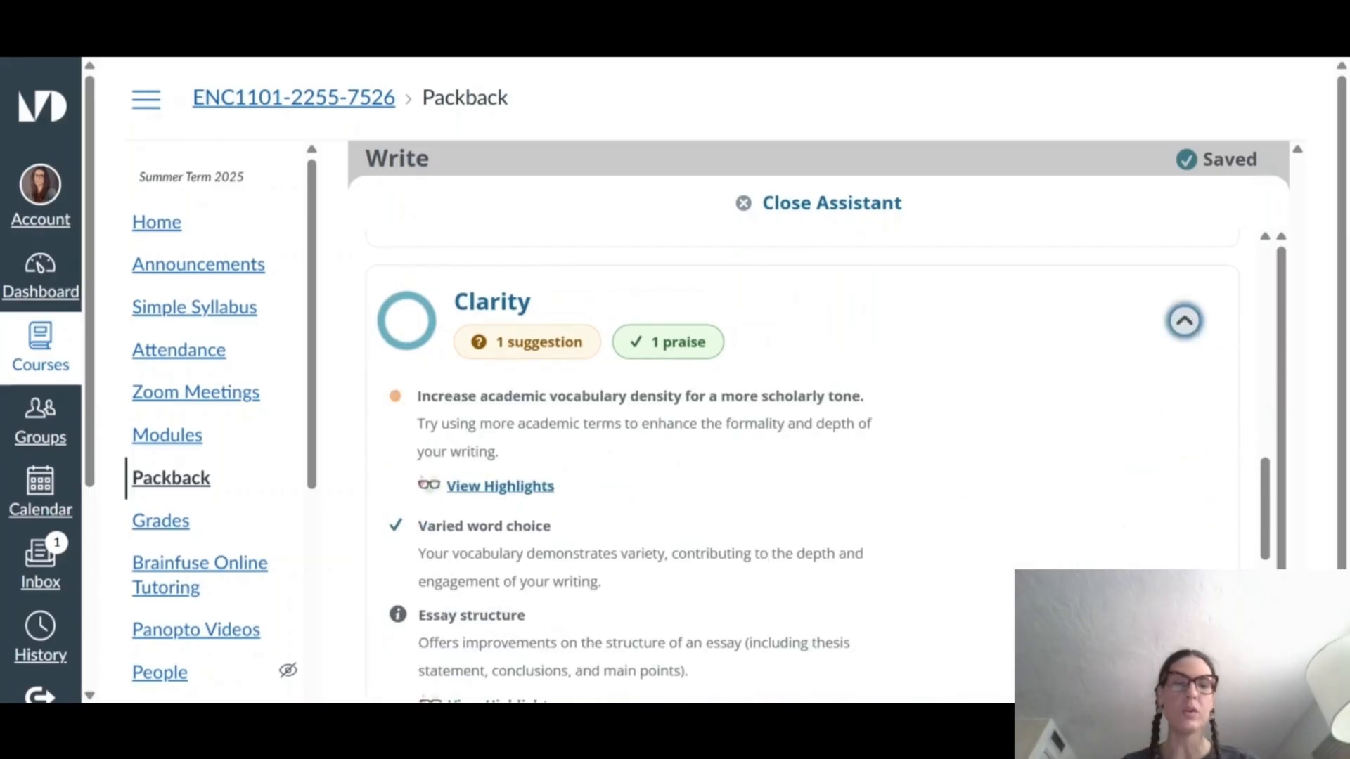
scroll(934, 552, "down", 2)
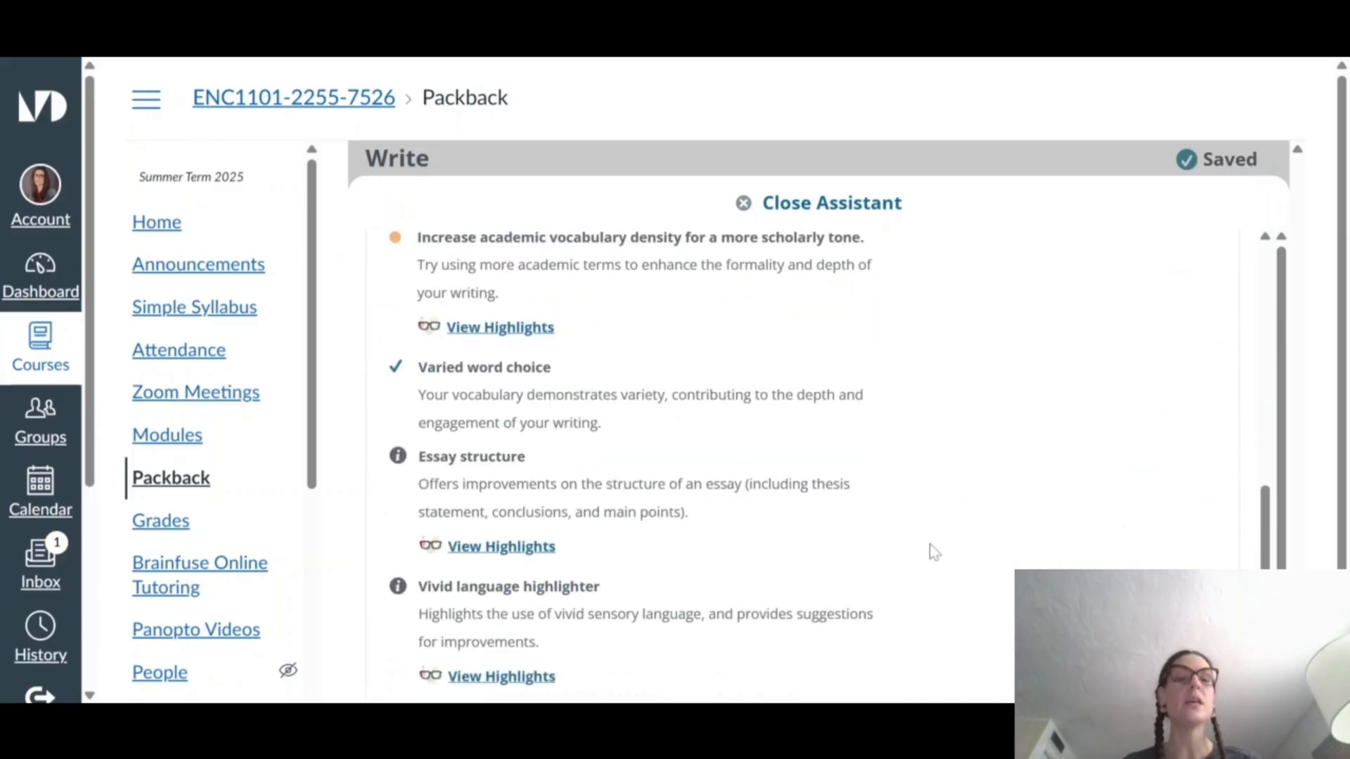
scroll(897, 383, "down", 8)
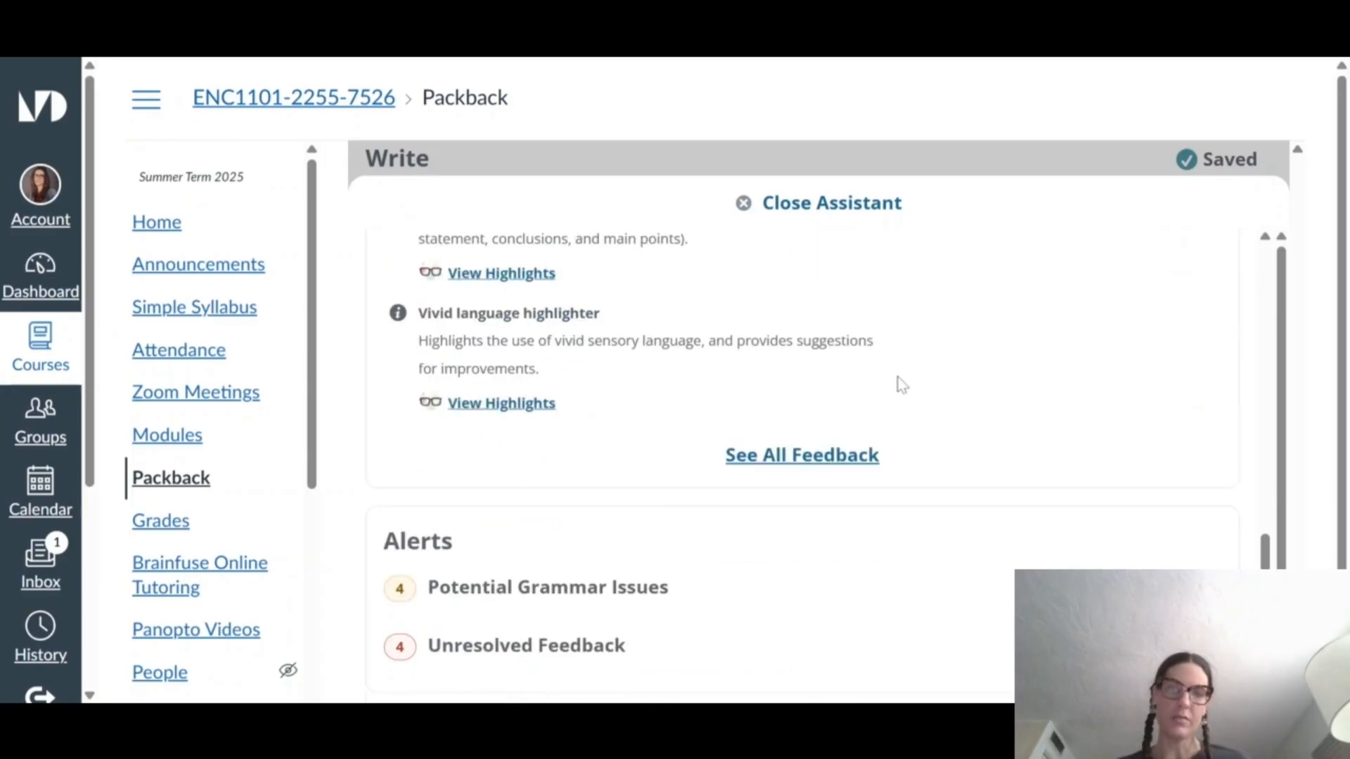
- Look through the AI Assistant's recommended question starters for chatting about the essay
scroll(899, 383, "down", 5)
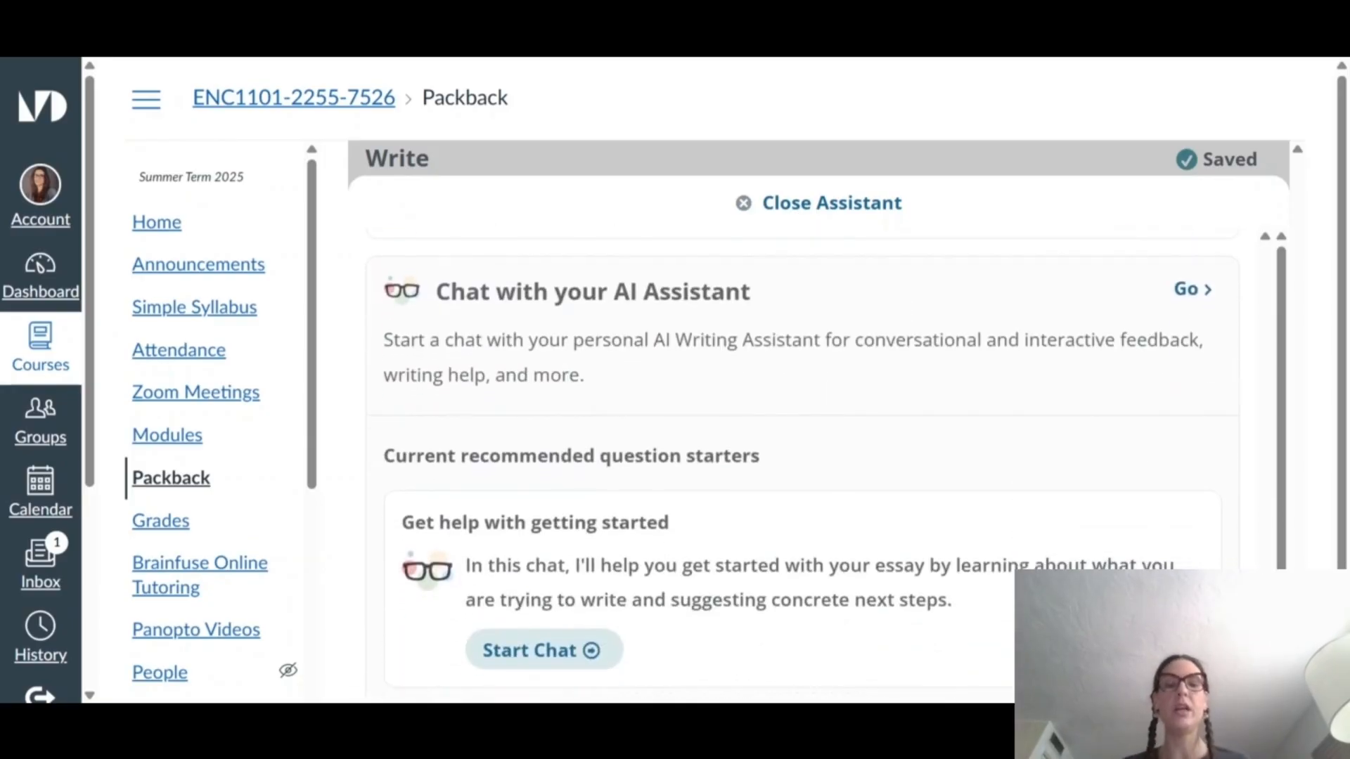
scroll(802, 464, "down", 2)
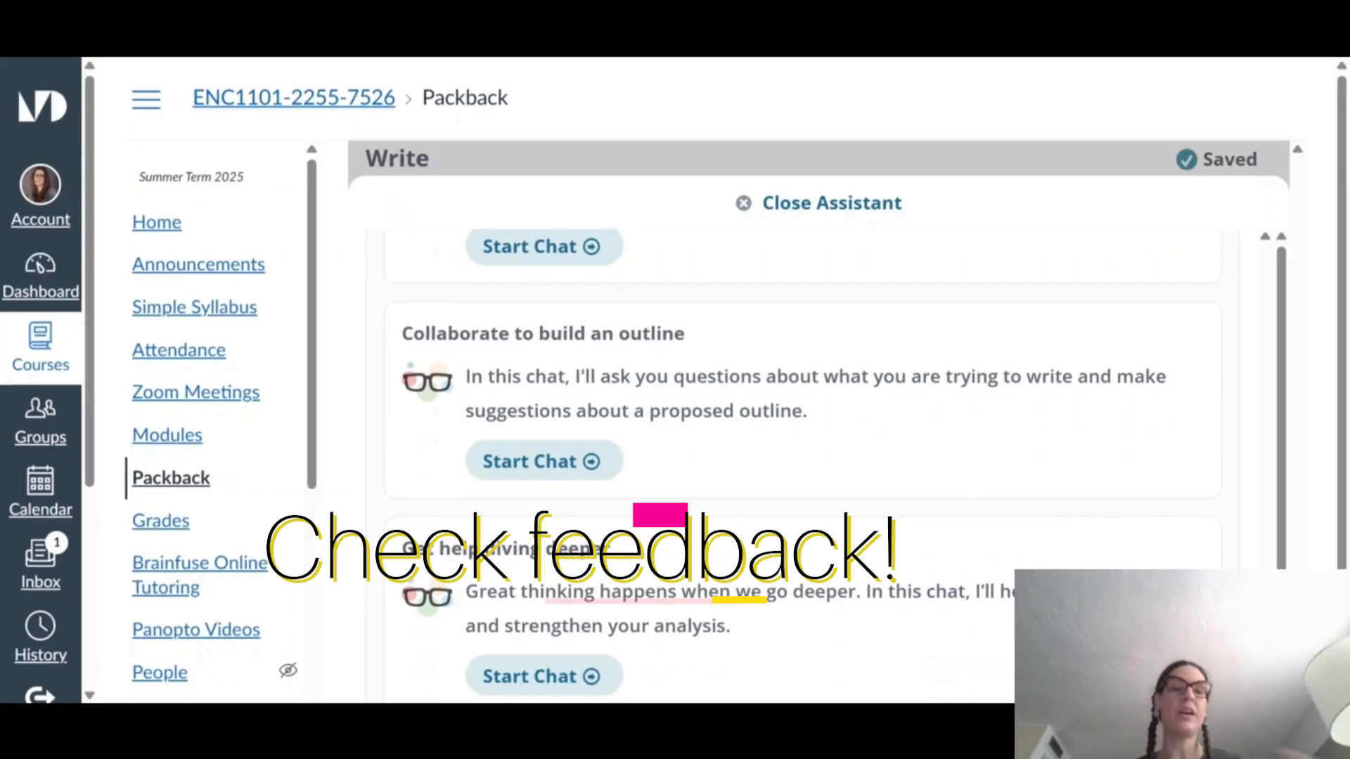
scroll(723, 572, "down", 2)
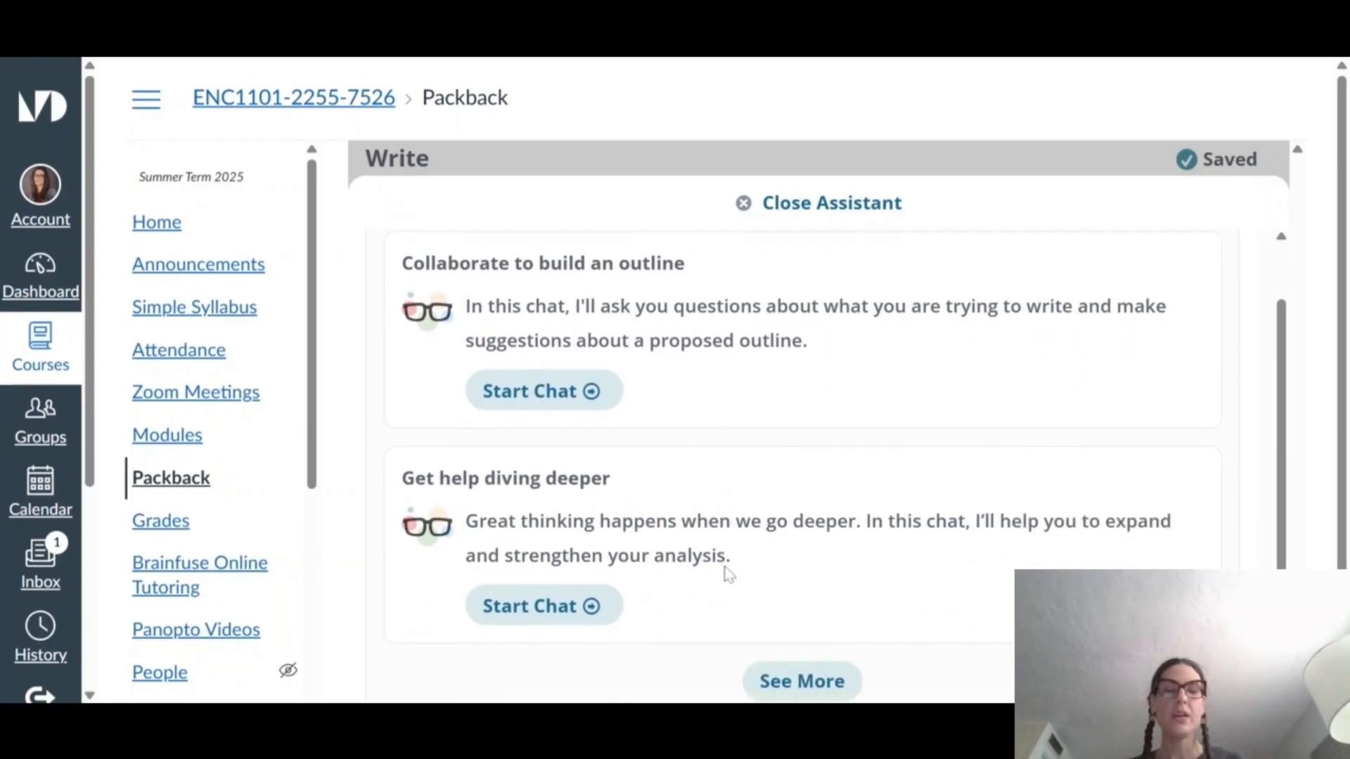
scroll(645, 546, "up", 5)
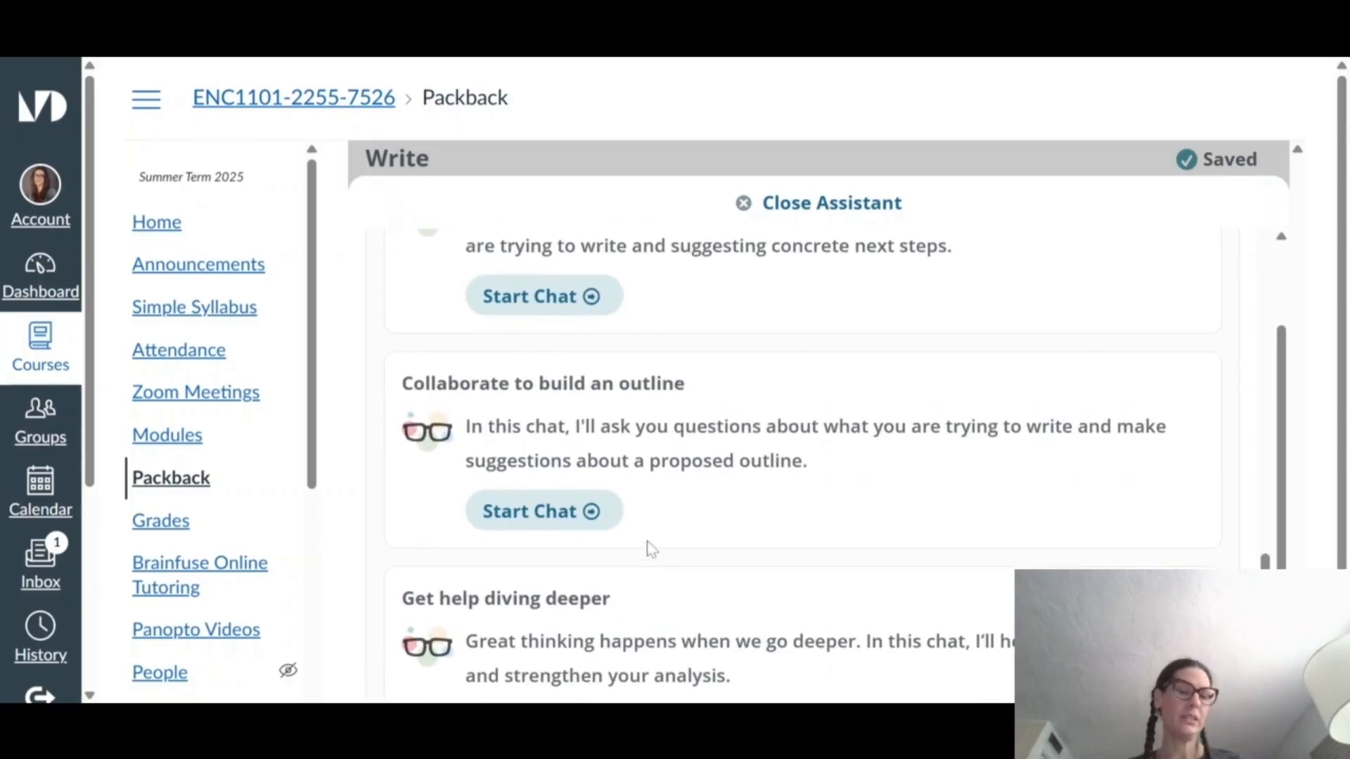
scroll(619, 524, "up", 6)
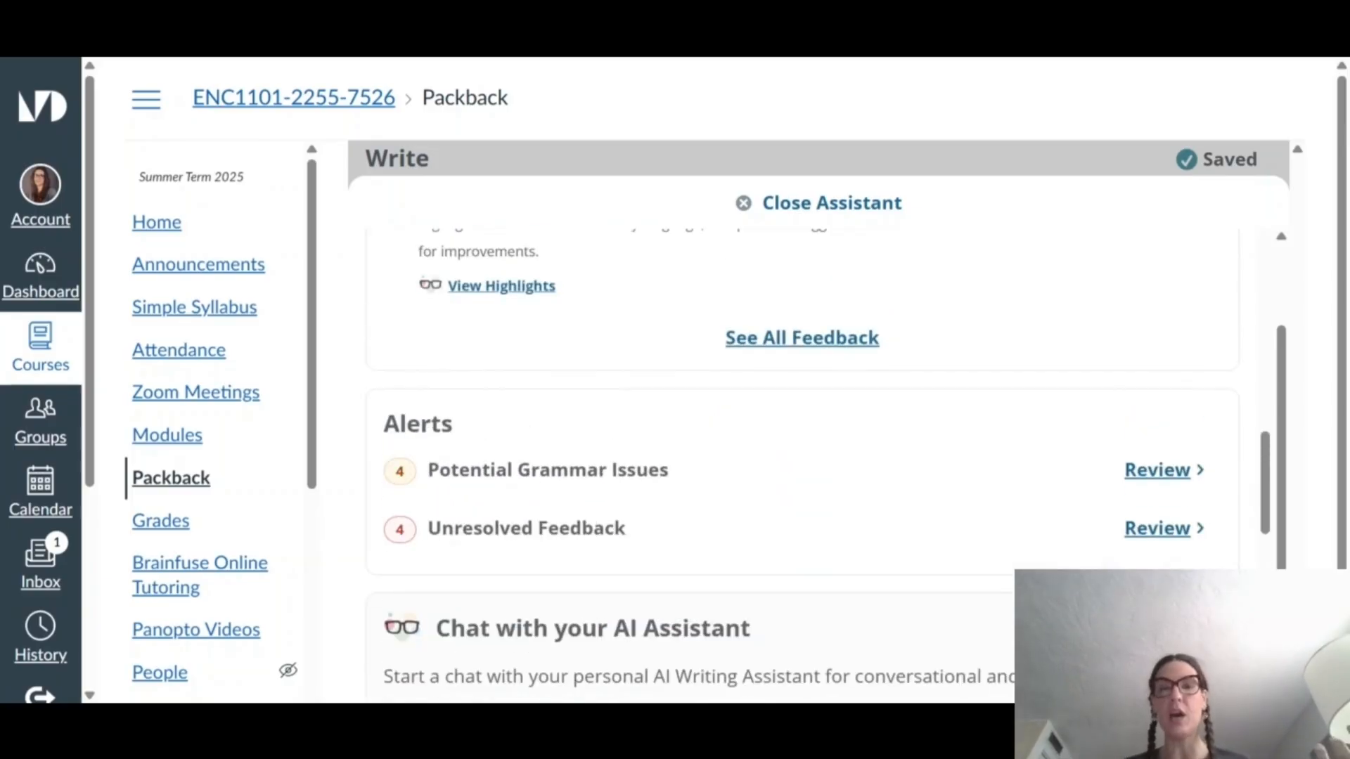
scroll(619, 524, "down", 6)
scroll(646, 487, "down", 1)
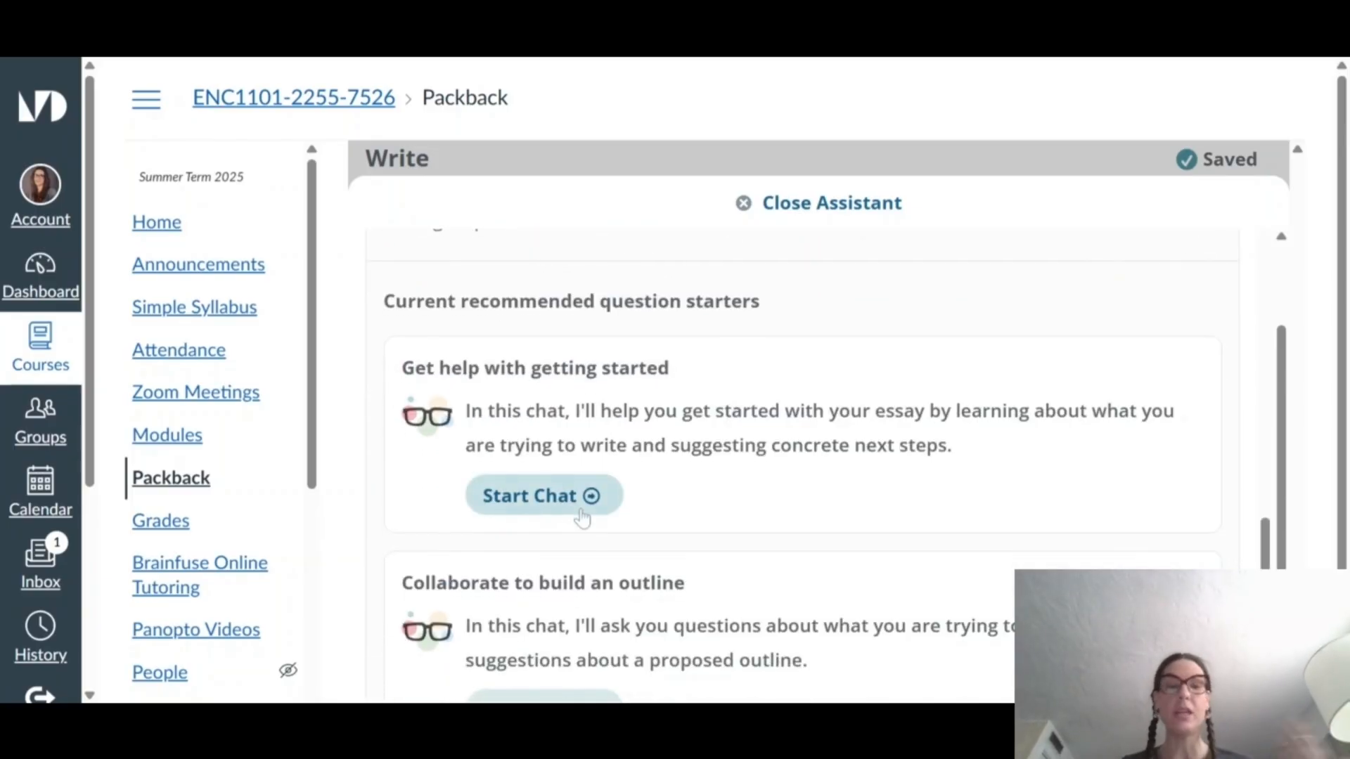
- Start the chat for building an outline and send "I'm stuck! I have to write a descriptive essay about a painting."
left_click(542, 505)
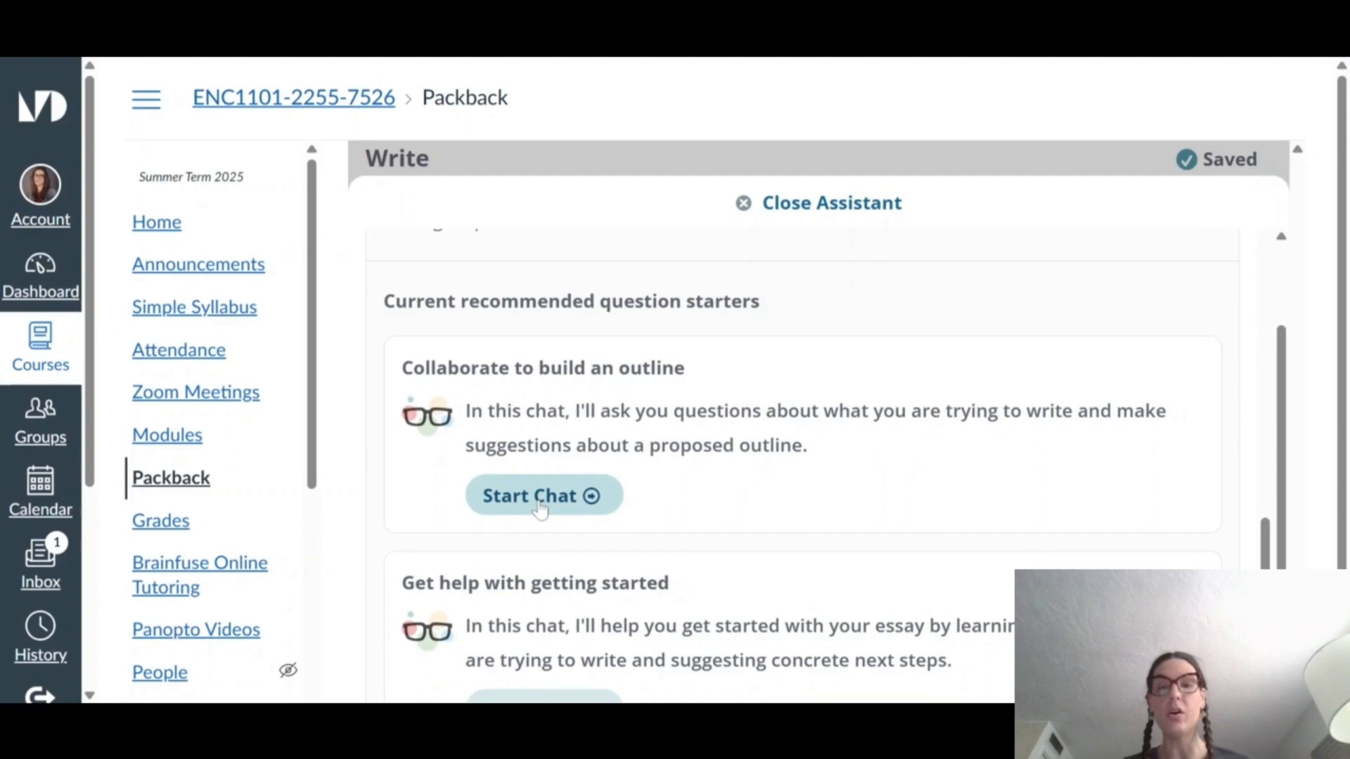
left_click(540, 506)
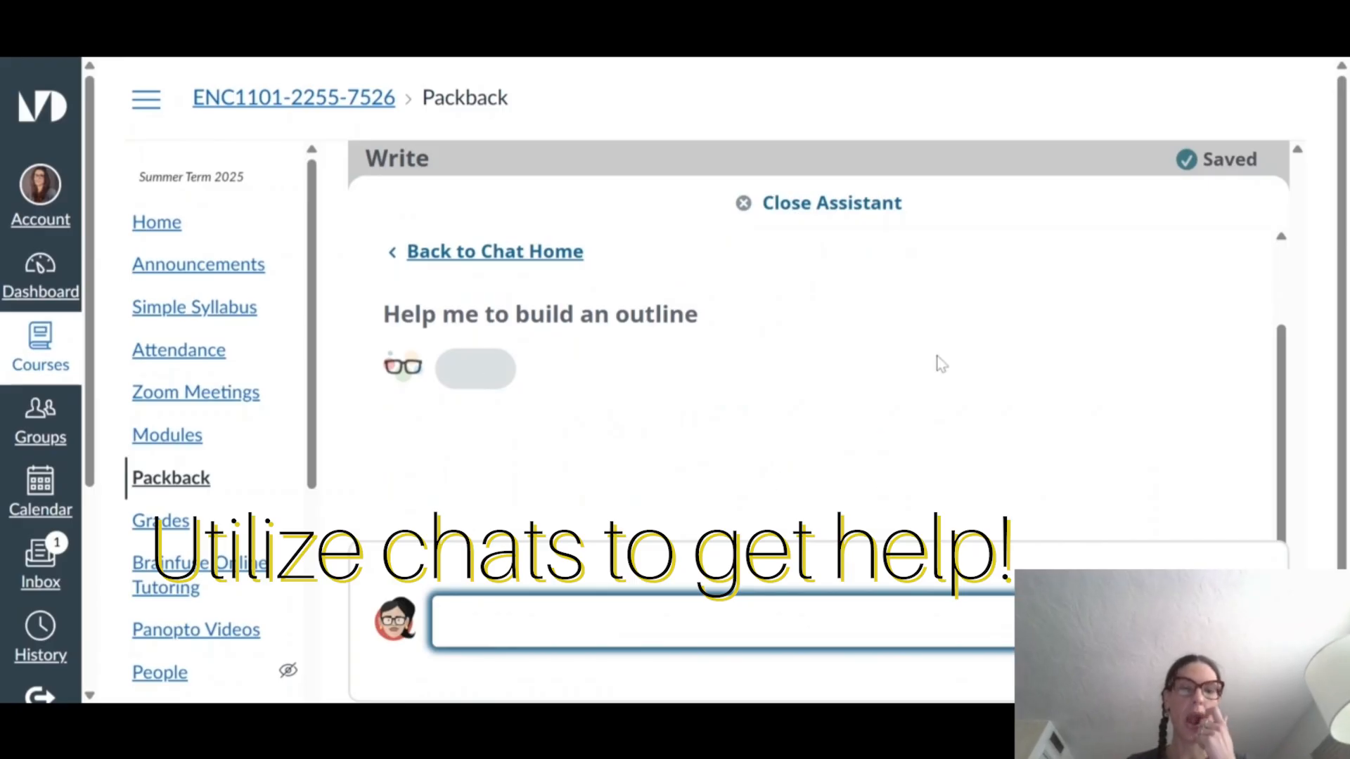
type("I'm")
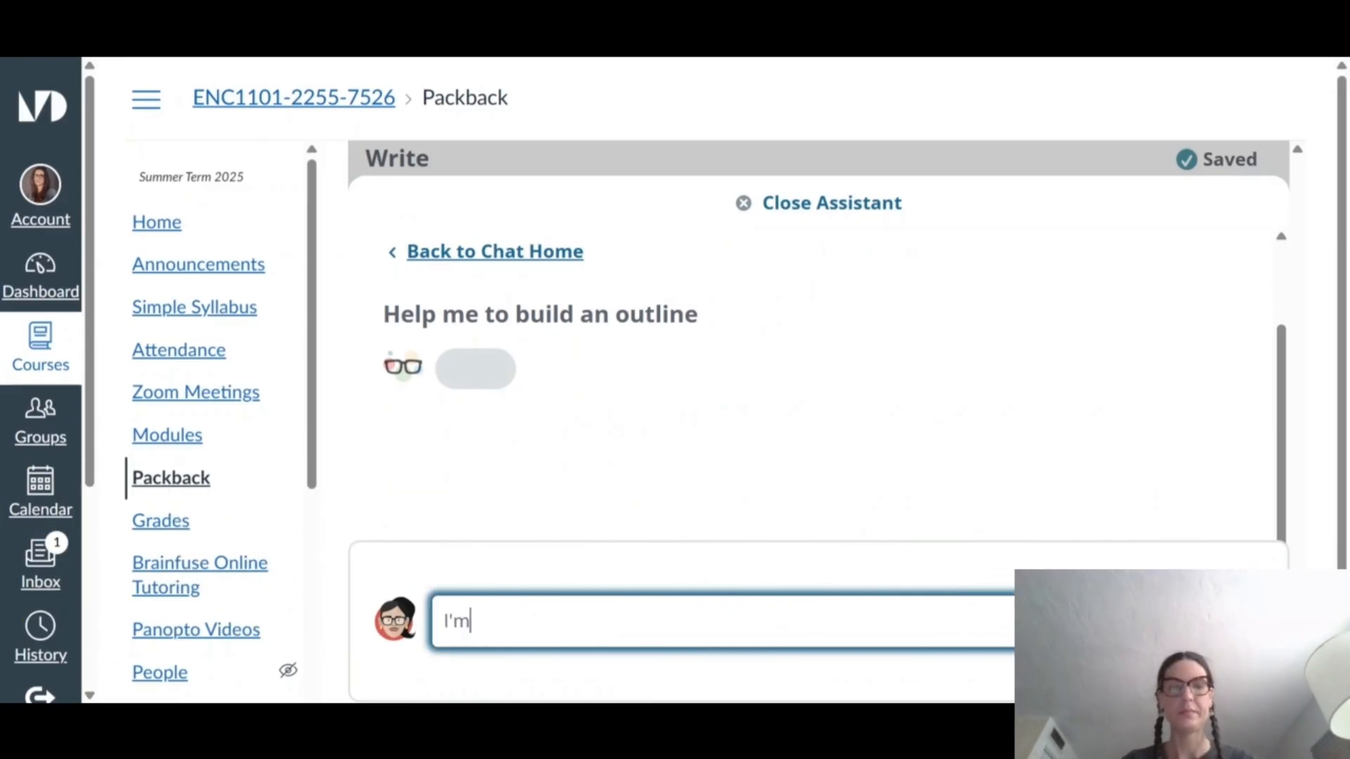
type(" stuck! I ha")
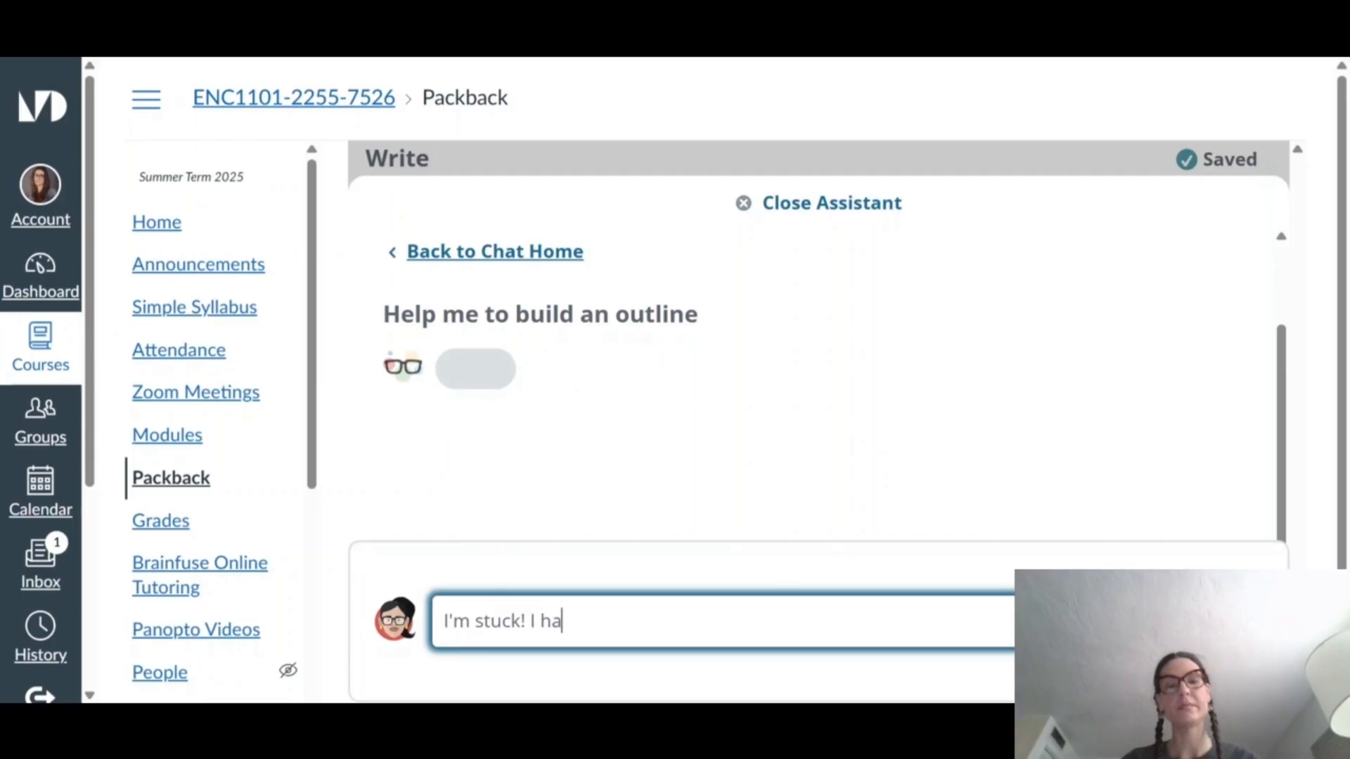
type("ve to write a de")
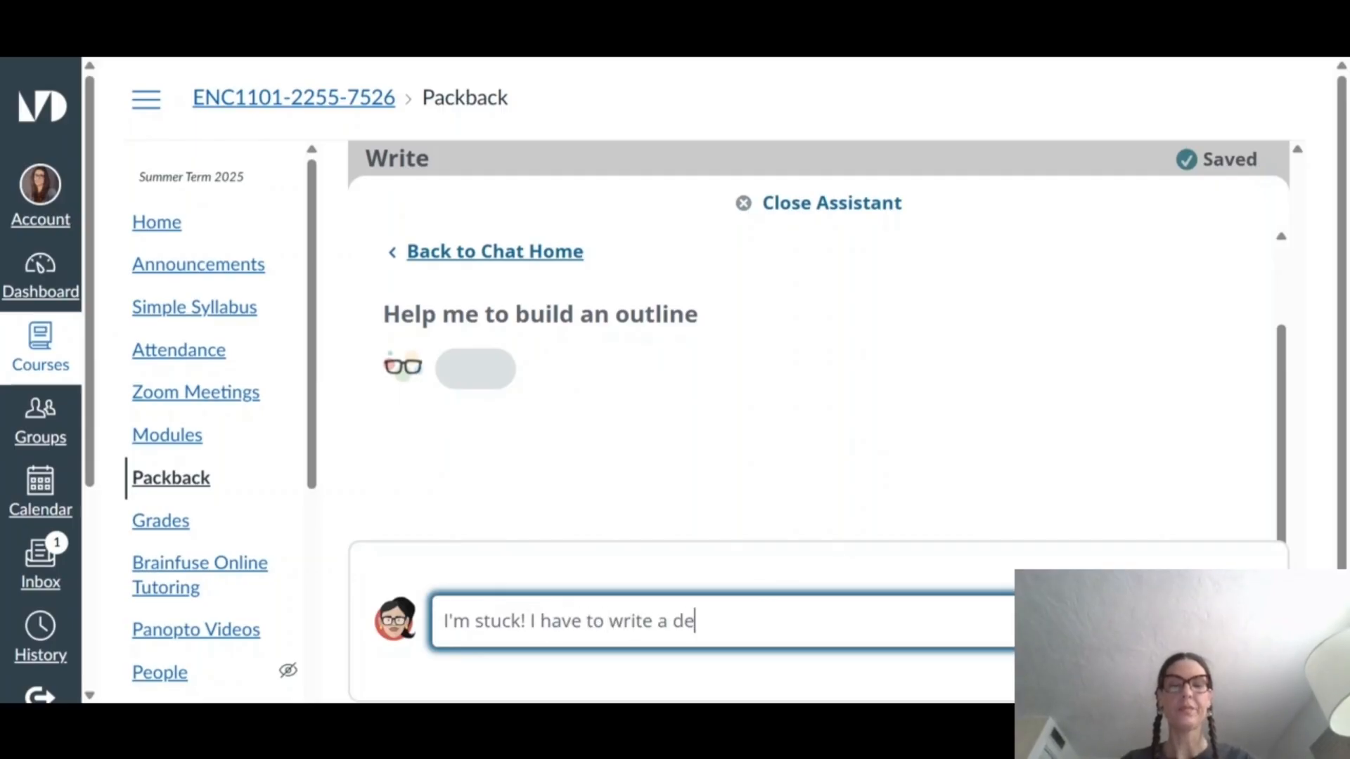
type("scriptive es")
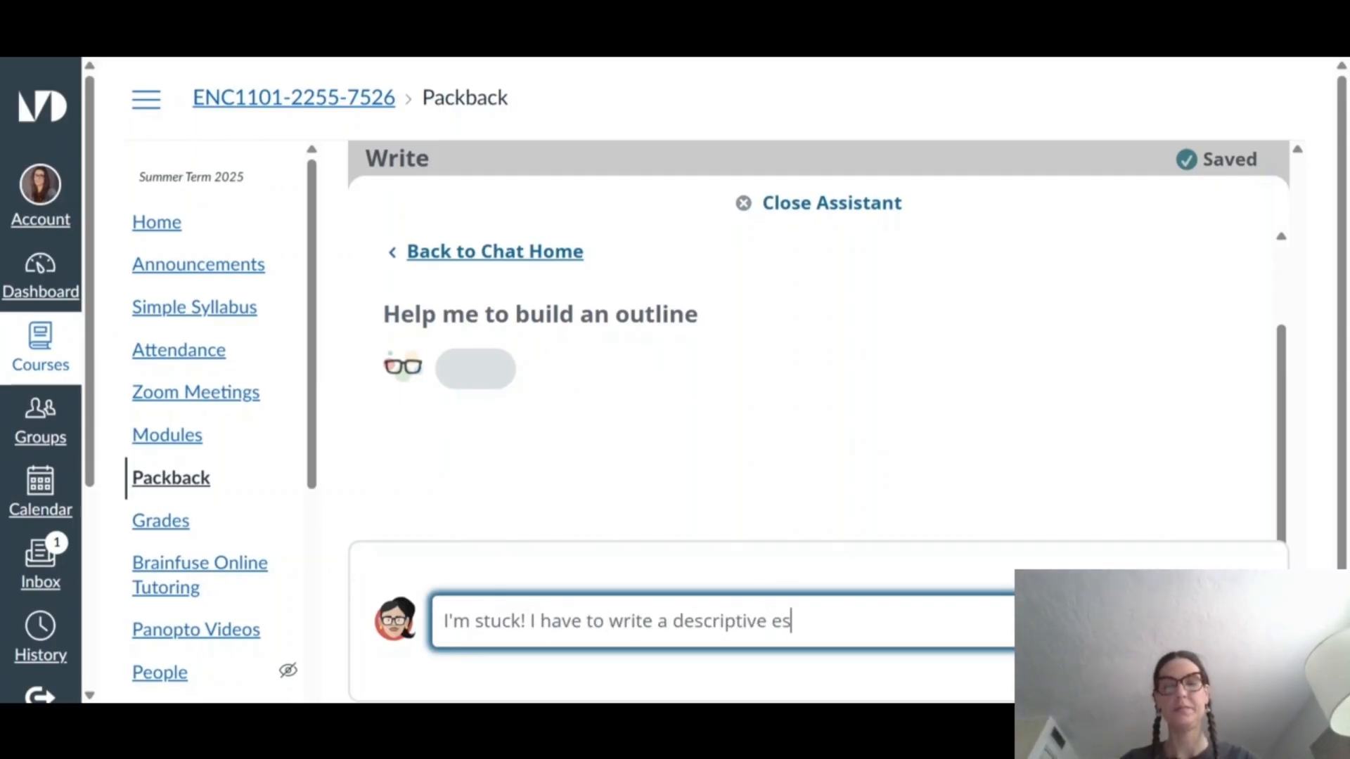
type("say about a pain")
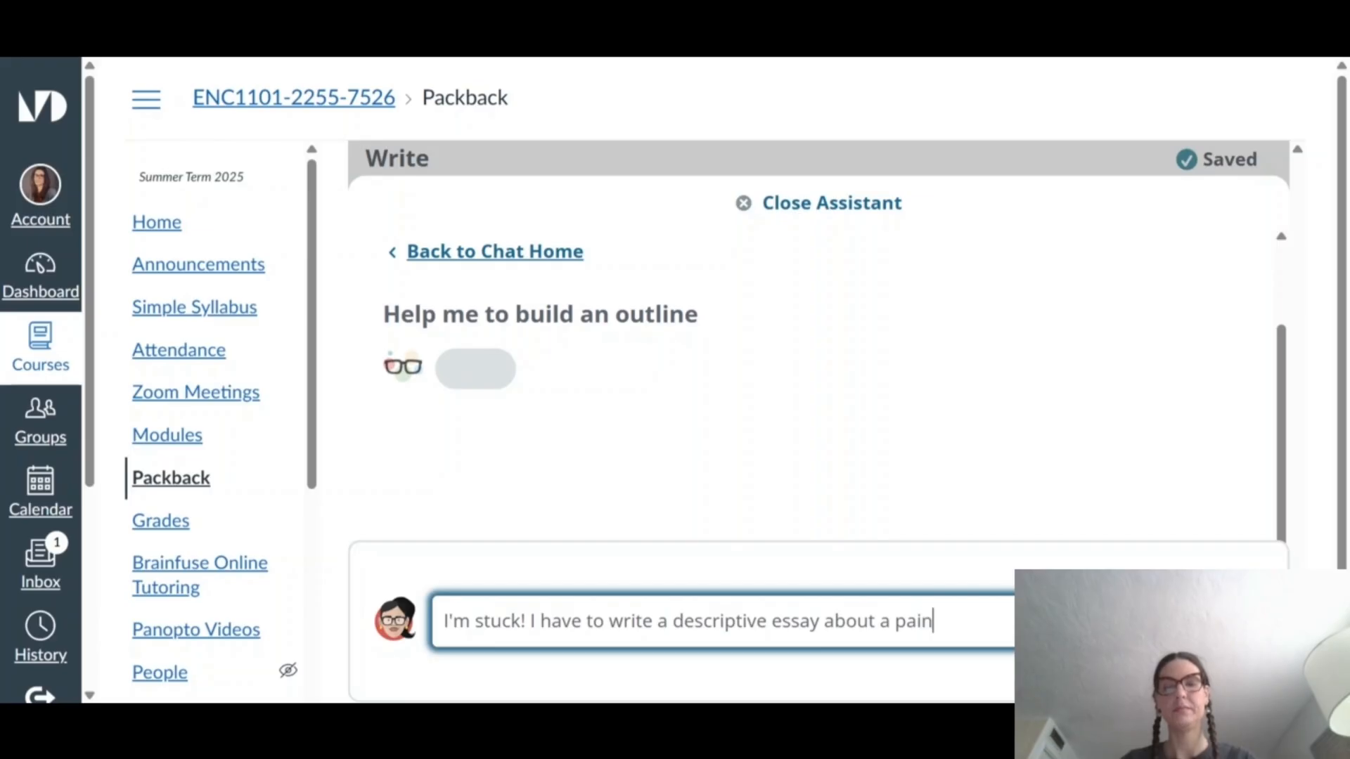
type("ting.")
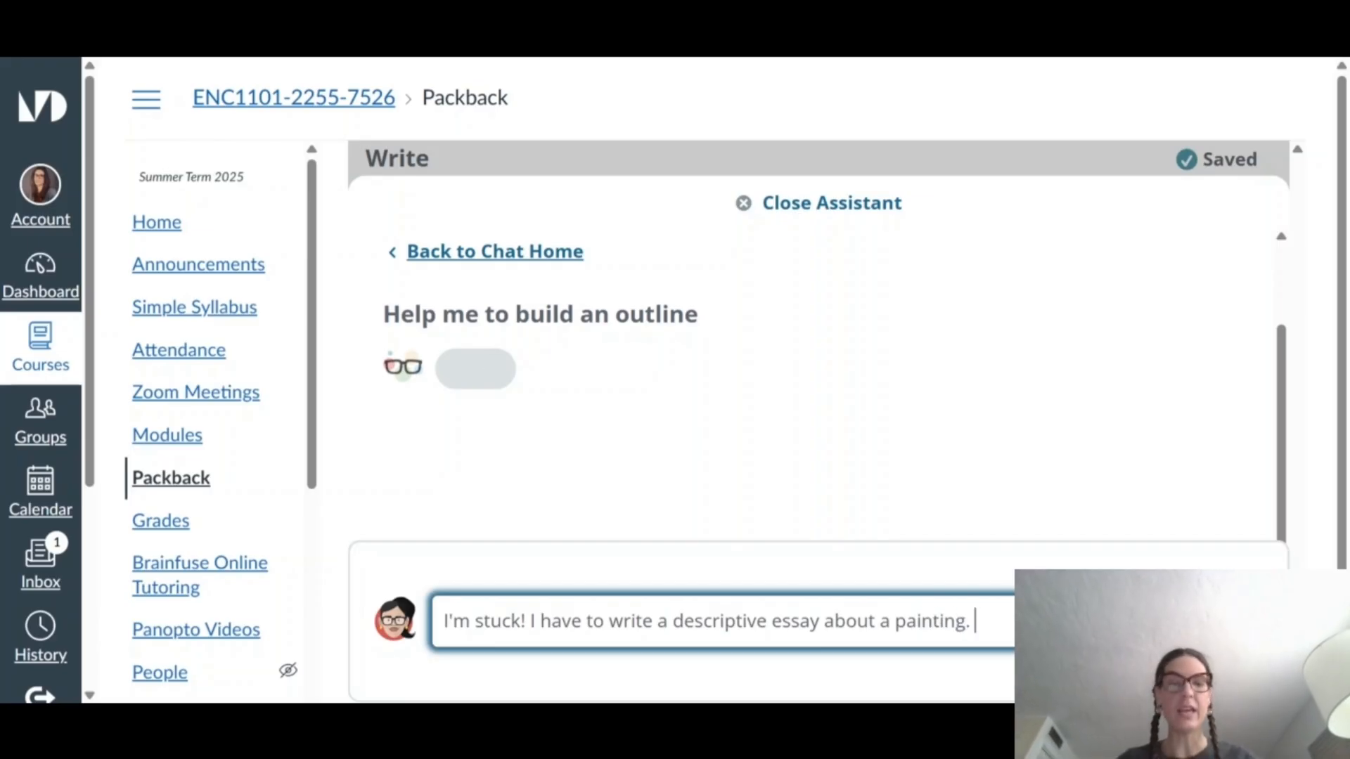
key("Return")
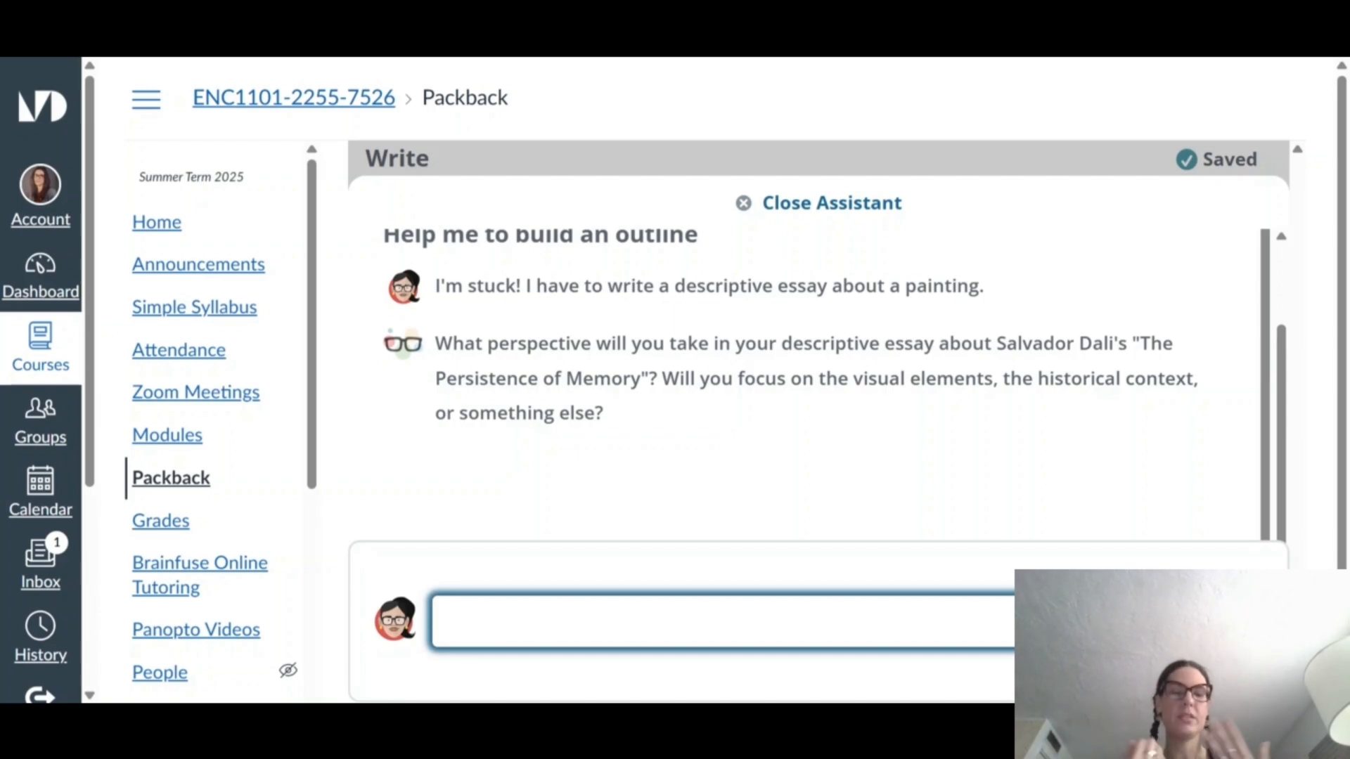
- Reply in the outline chat with "I will focus on the visual elements of the painting." and close the assistant
type("I will focus")
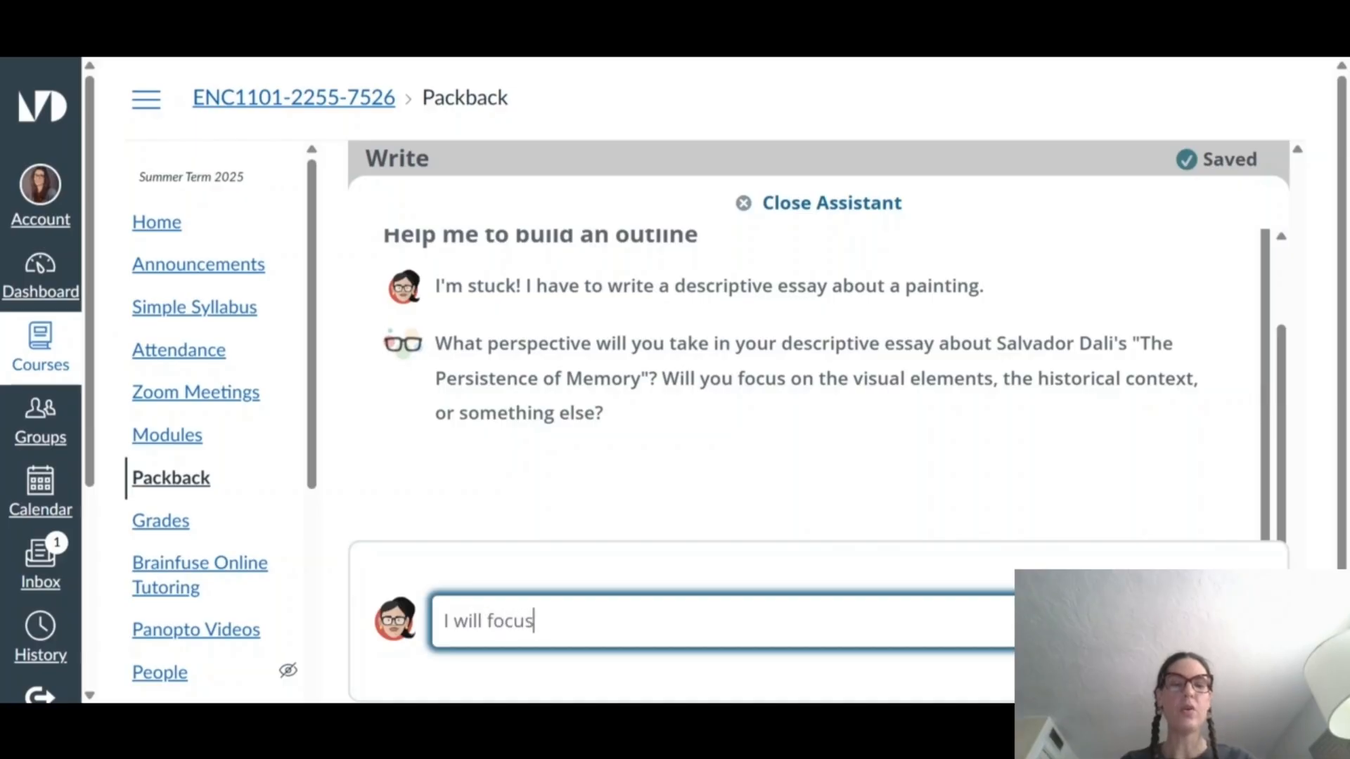
type(" on the visual eleme")
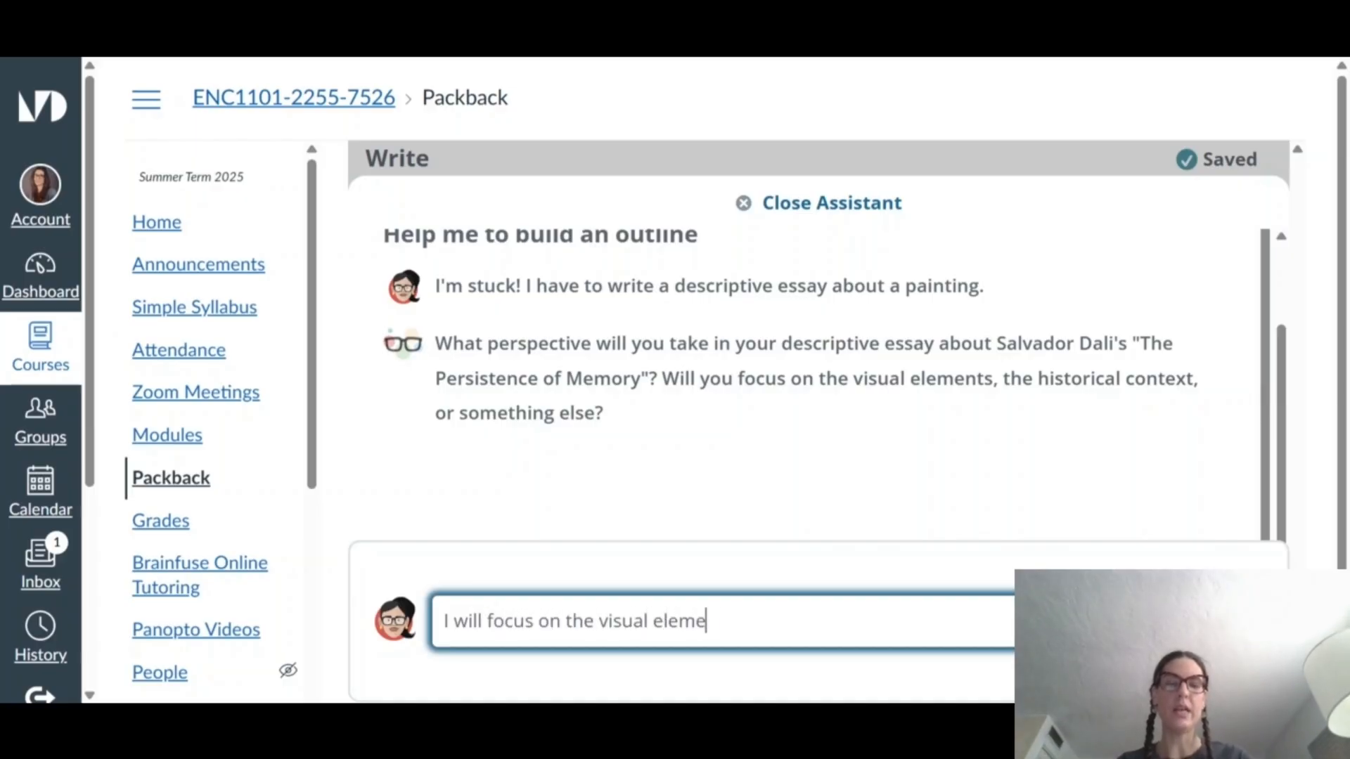
type("nts of the painint")
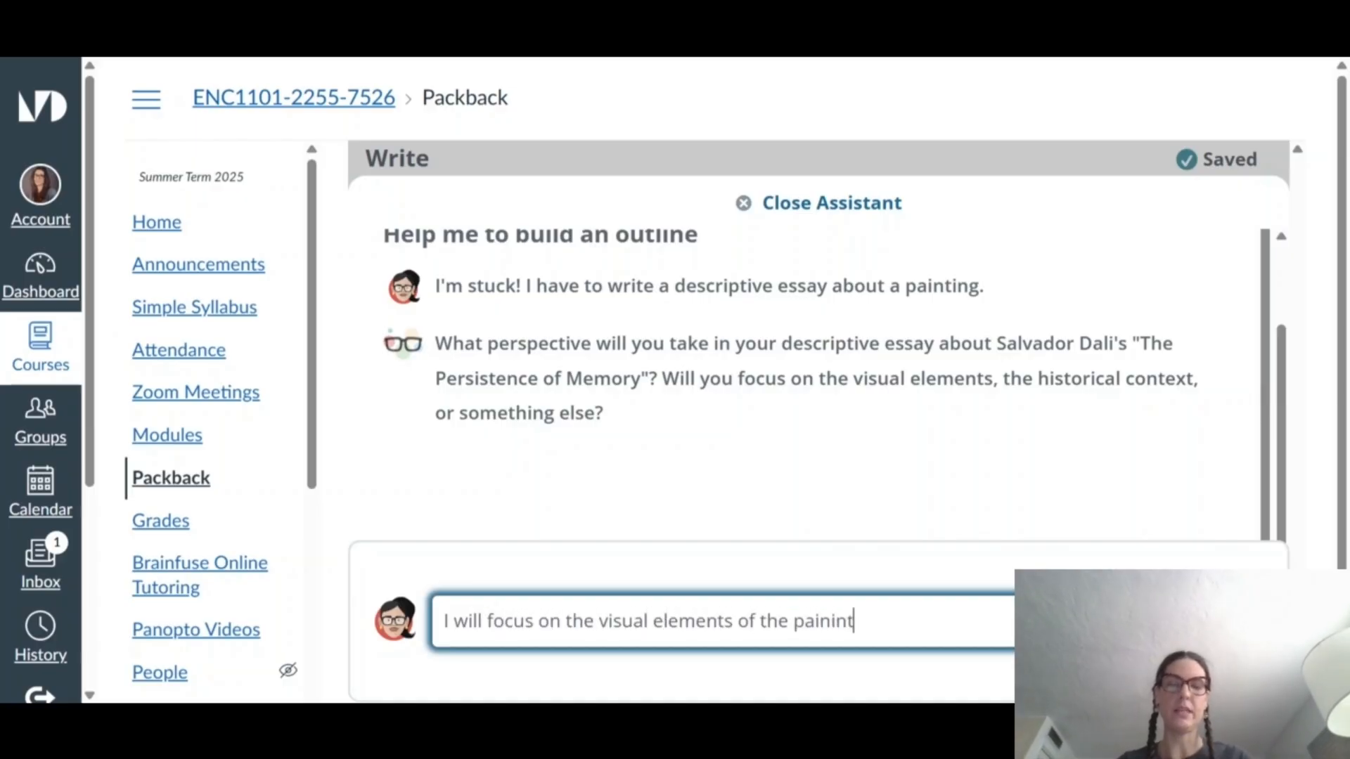
type("nting.")
key("Return")
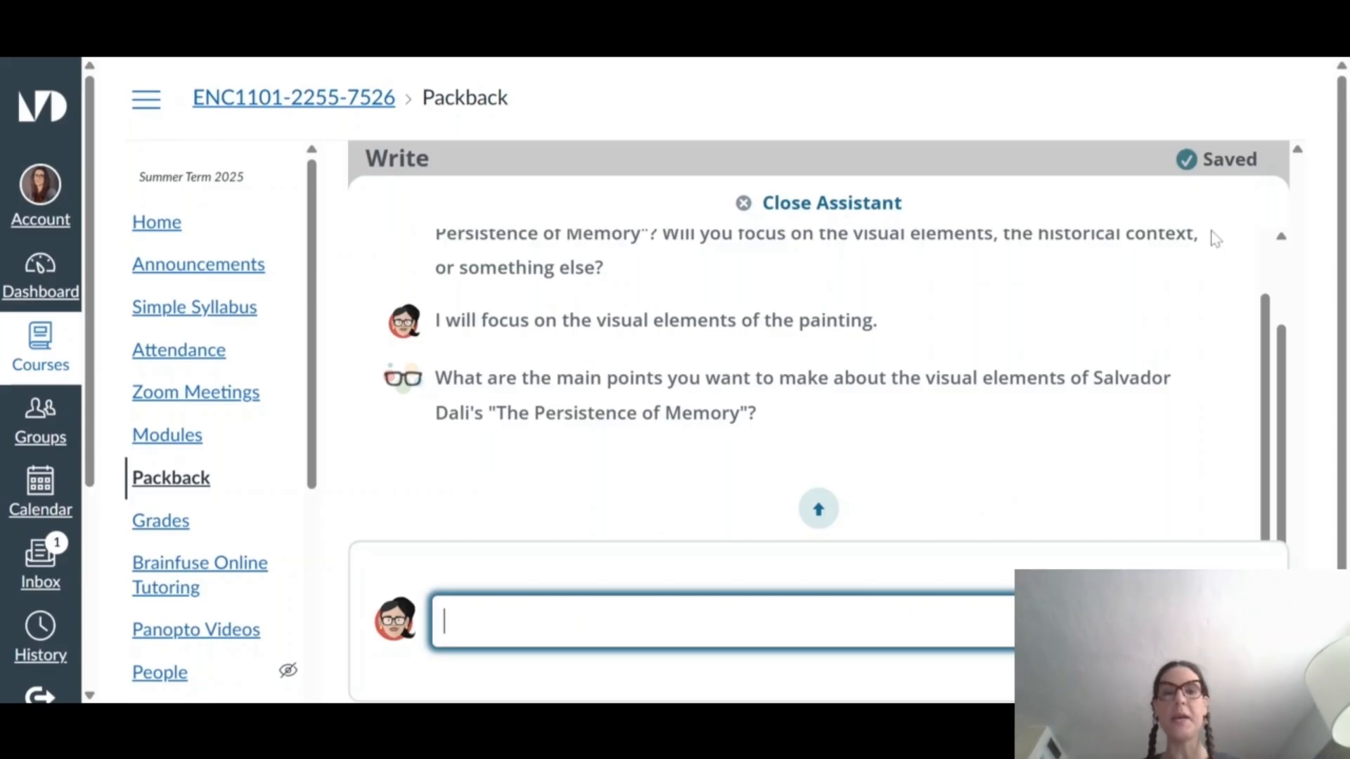
left_click(830, 206)
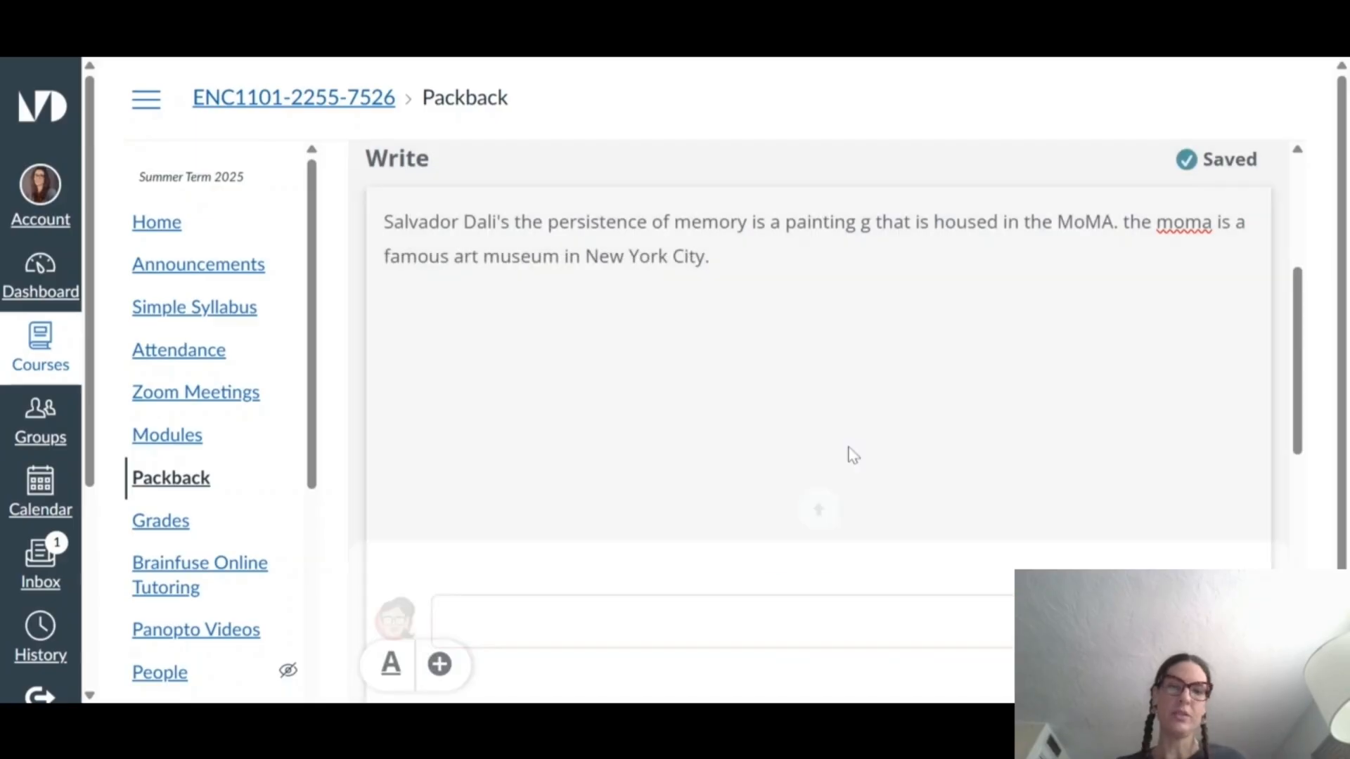
- Change the untitled draft's title to "Essay #1: Descriptive Essay"
scroll(934, 437, "up", 5)
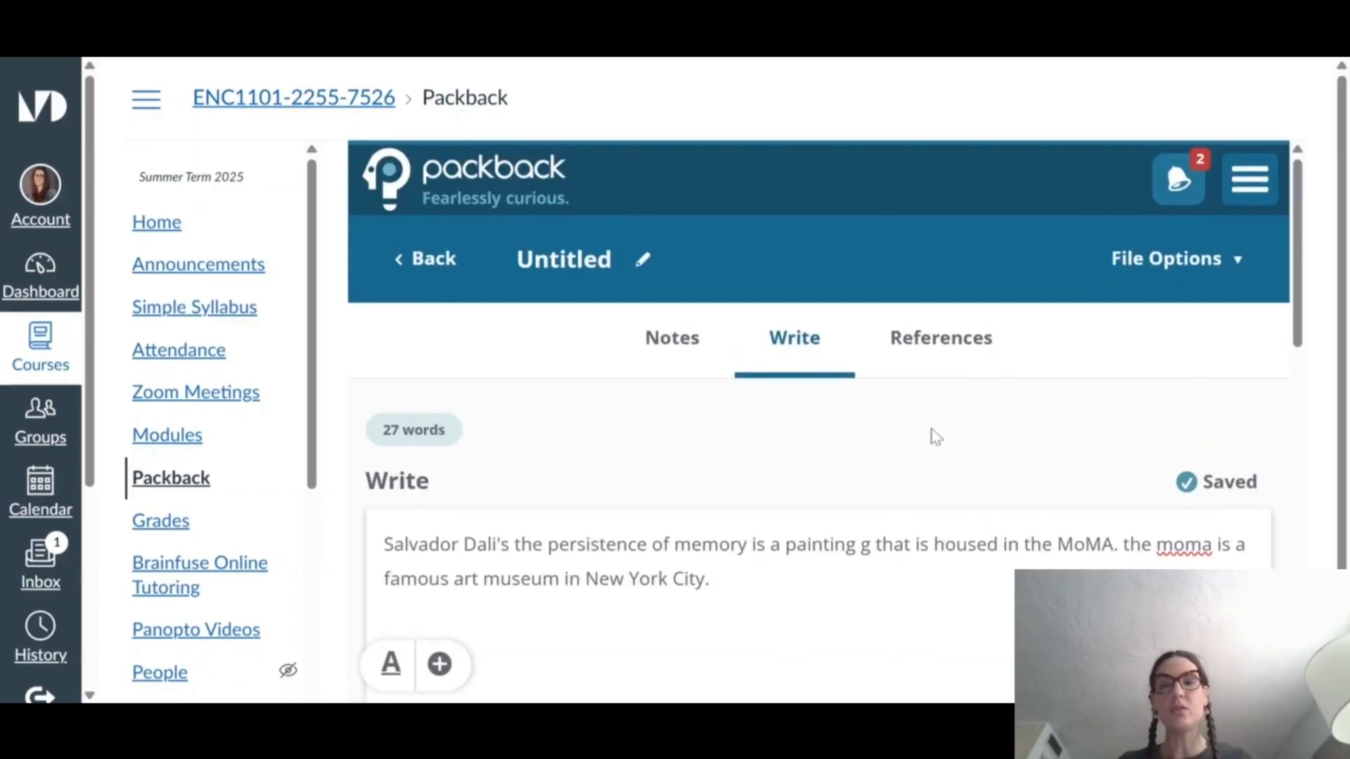
scroll(935, 437, "down", 3)
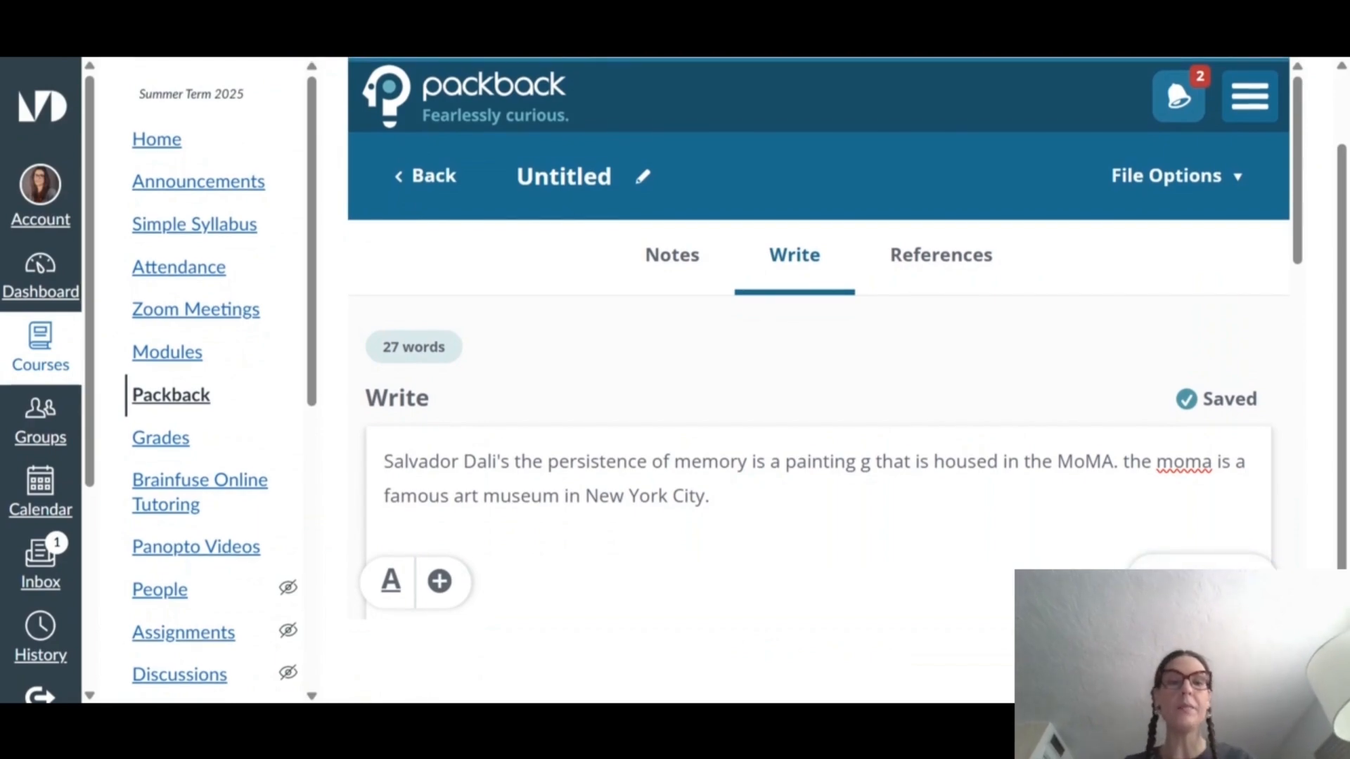
left_click(640, 180)
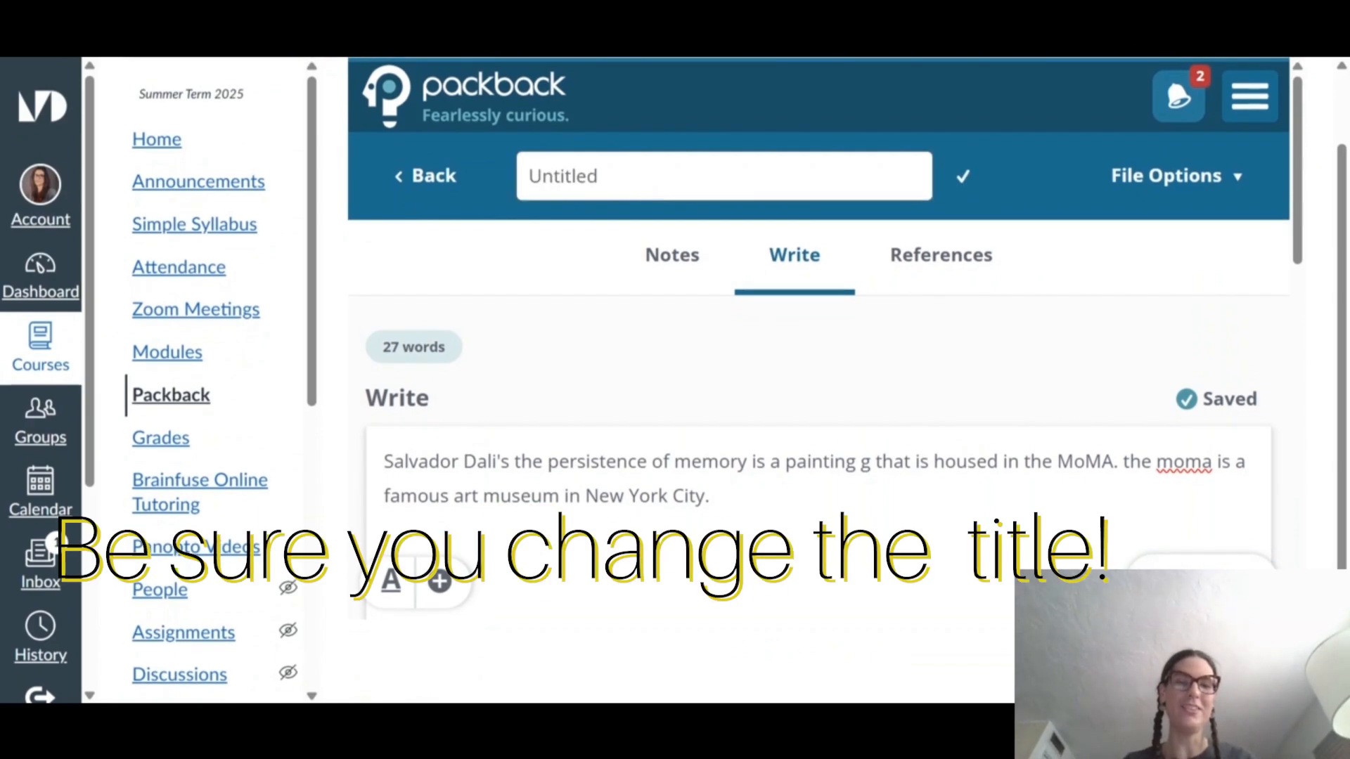
key("ctrl+a")
type("Essay")
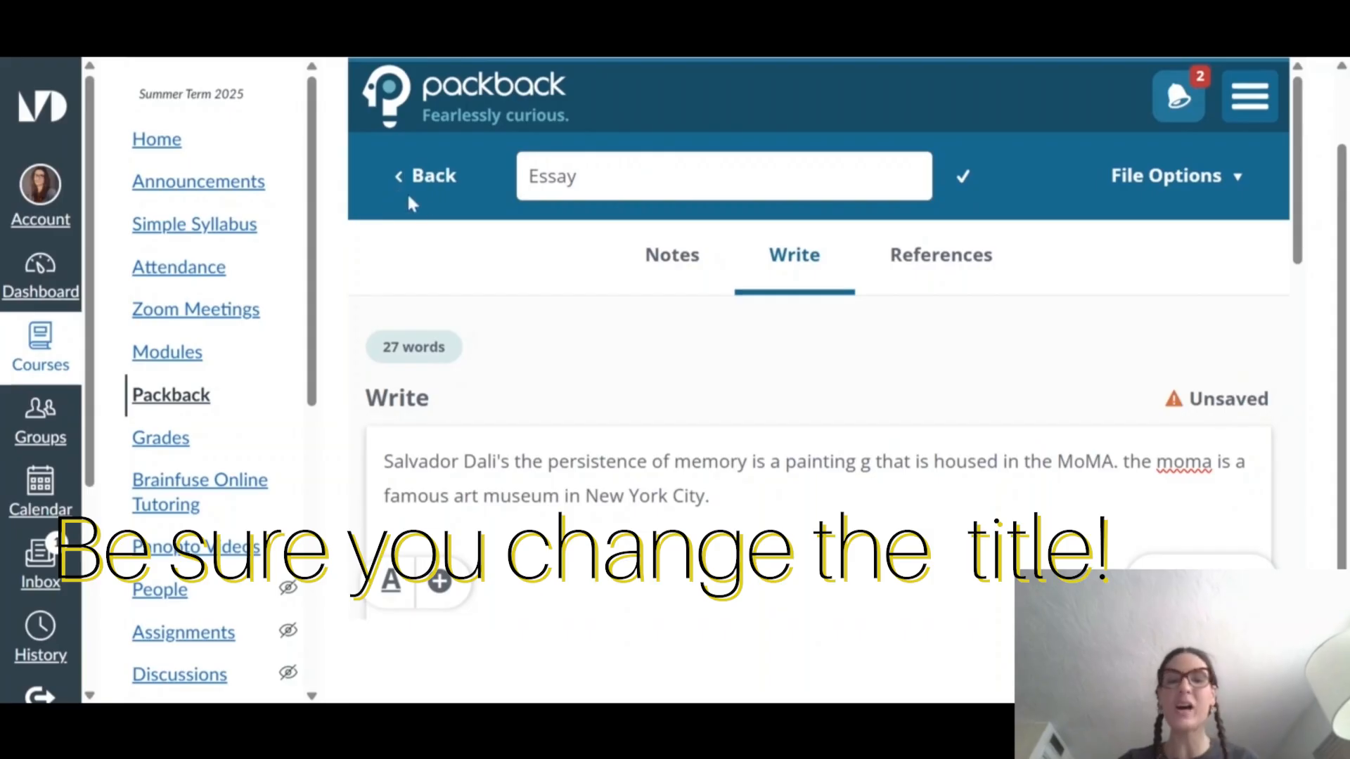
type(" #1: Descriptive Essay")
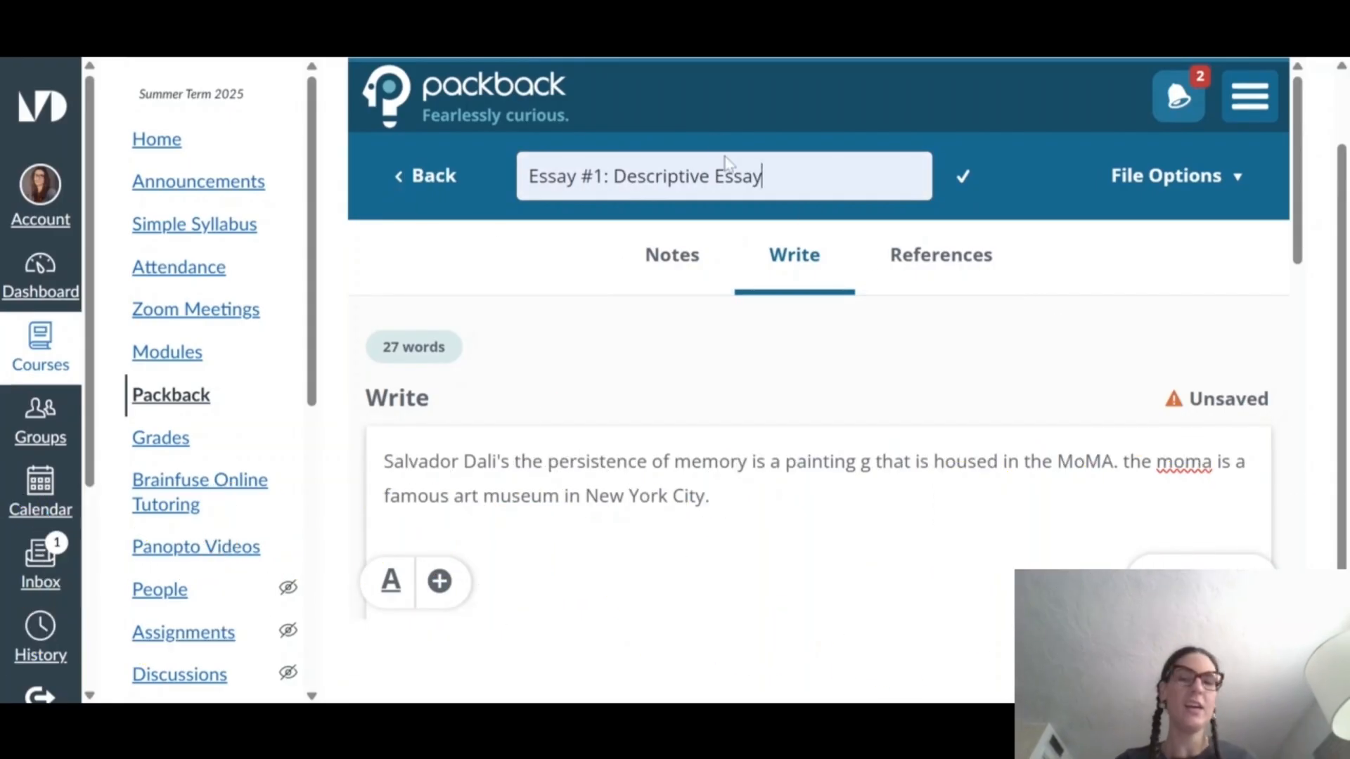
- Download the draft as an MLA-formatted file and enable editing of the downloaded document in Word
left_click(1154, 181)
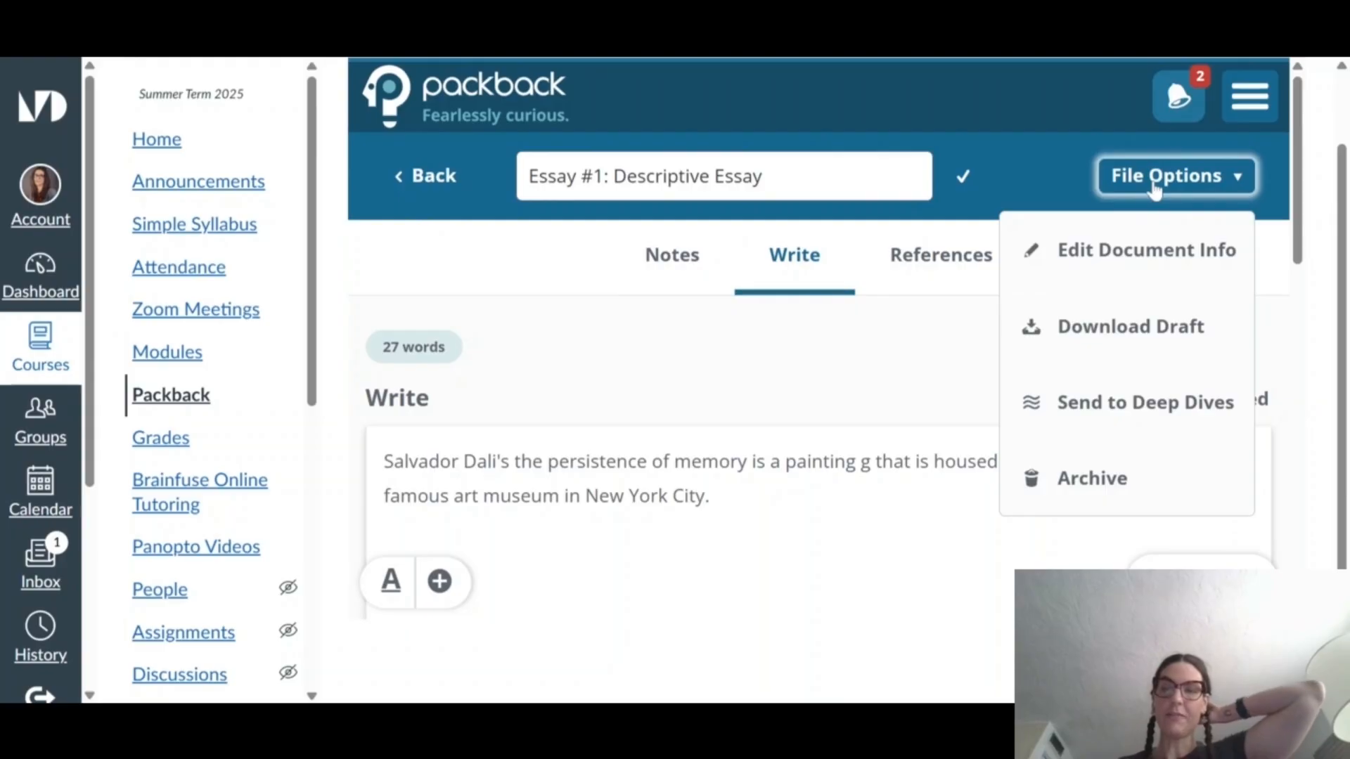
left_click(1091, 345)
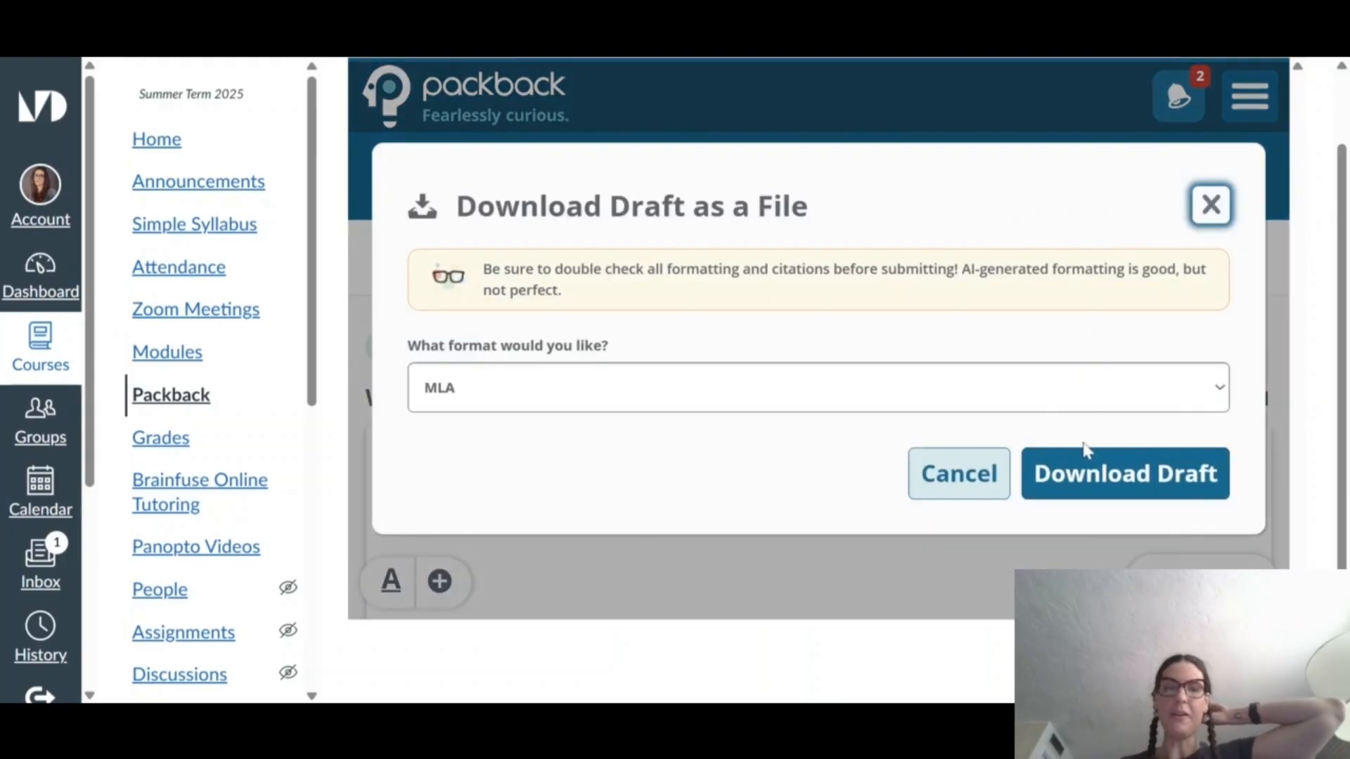
left_click(1088, 489)
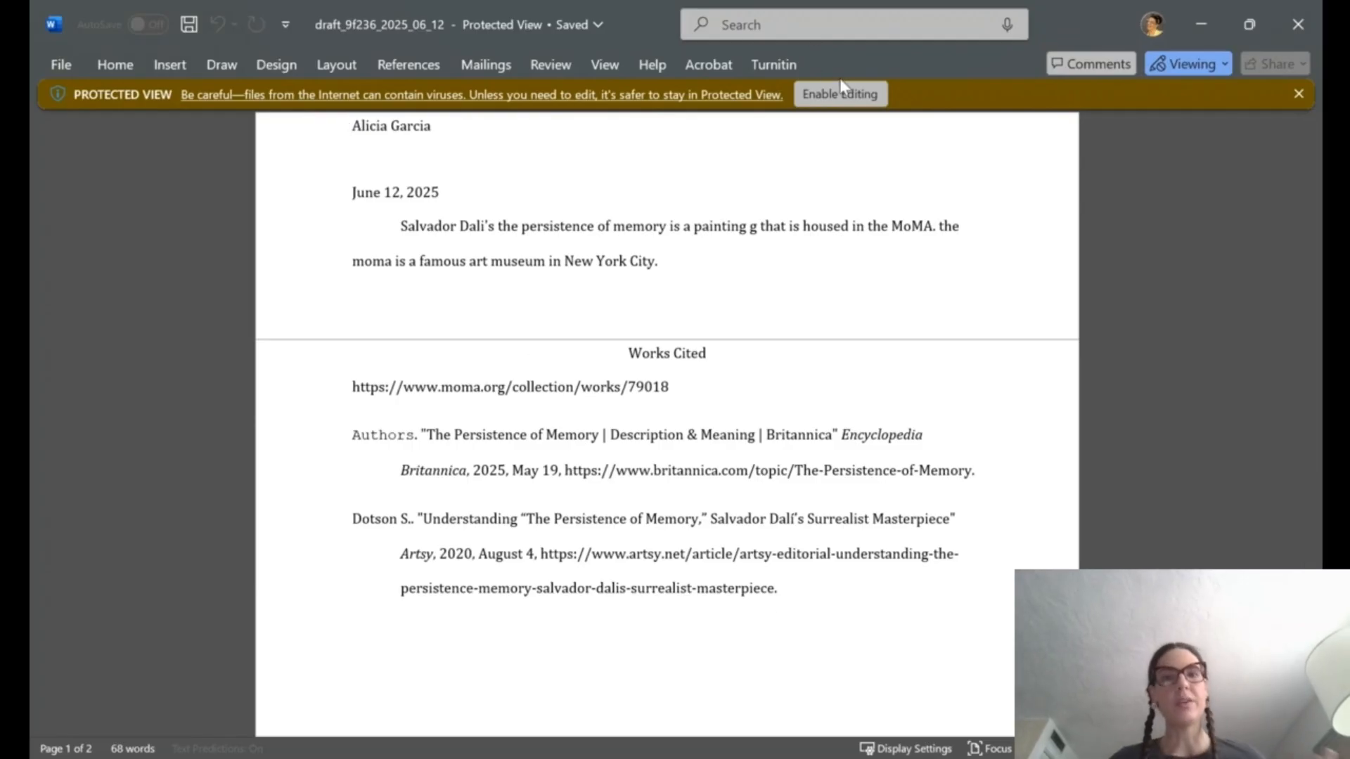
left_click(839, 98)
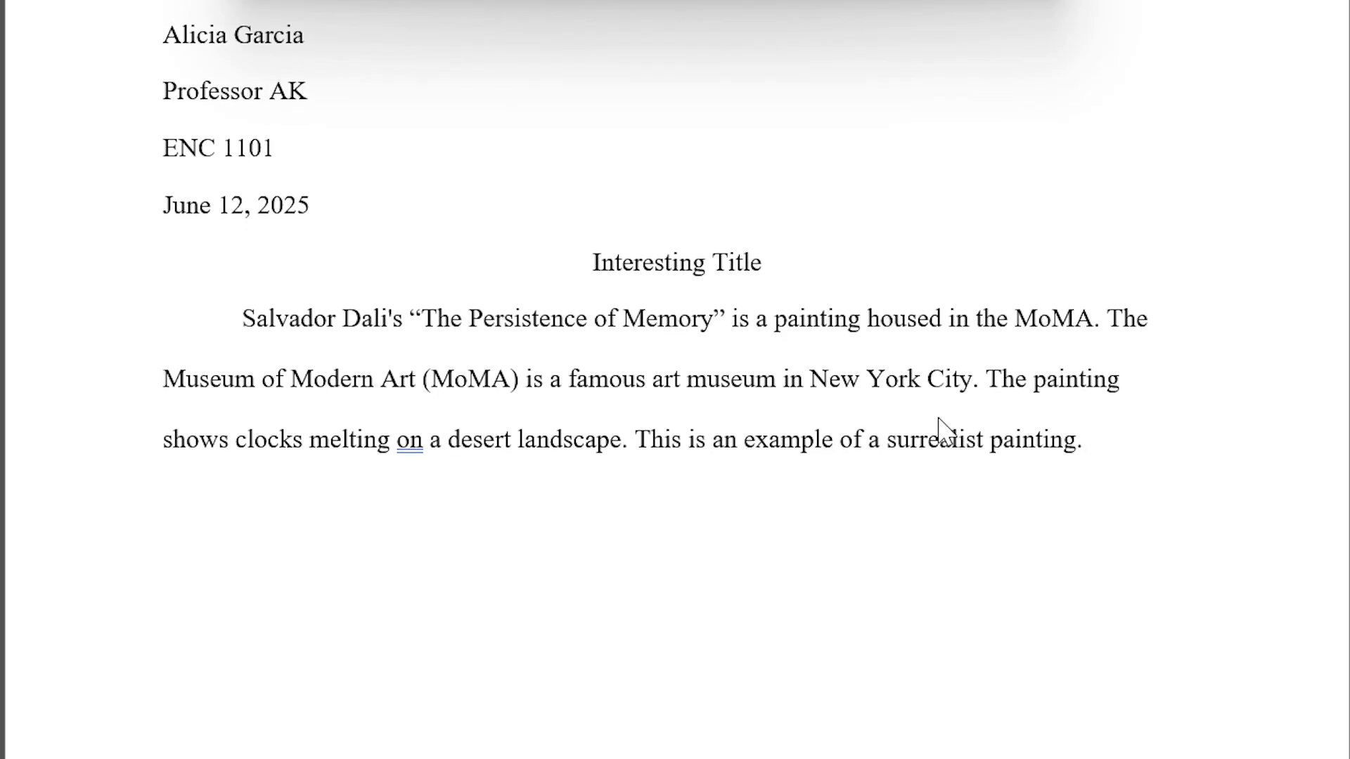
- Review the corrected essay's MLA layout, from the heading, title and body paragraph through to the Works Cited page
scroll(943, 427, "down", 3)
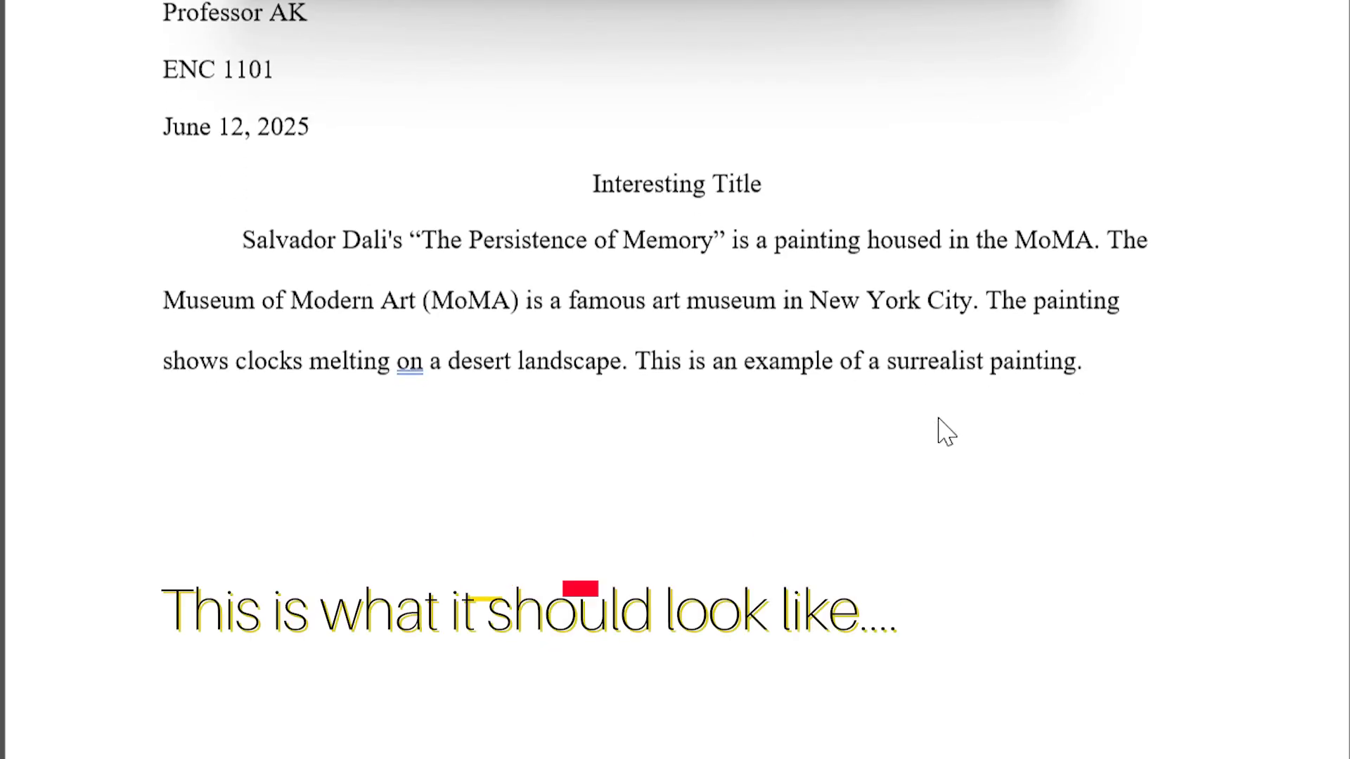
scroll(946, 430, "down", 5)
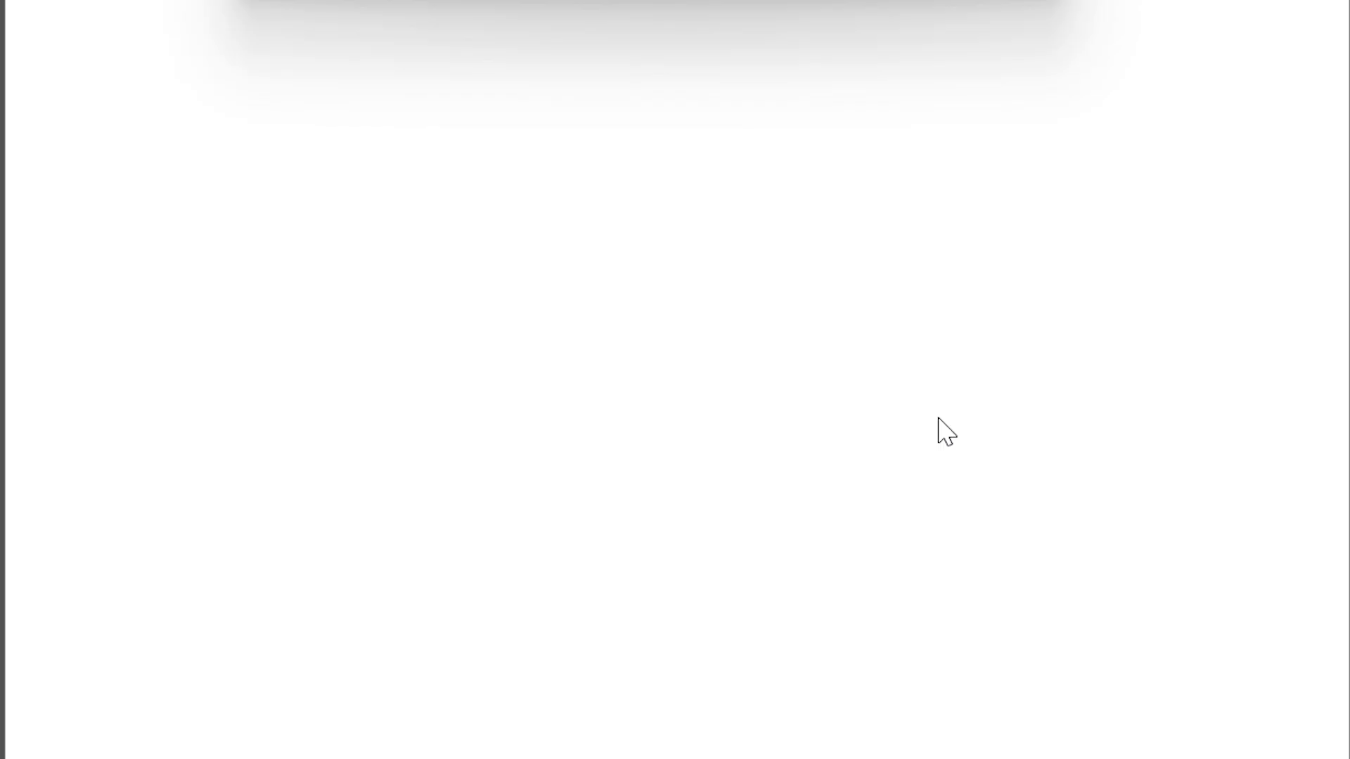
scroll(946, 432, "down", 5)
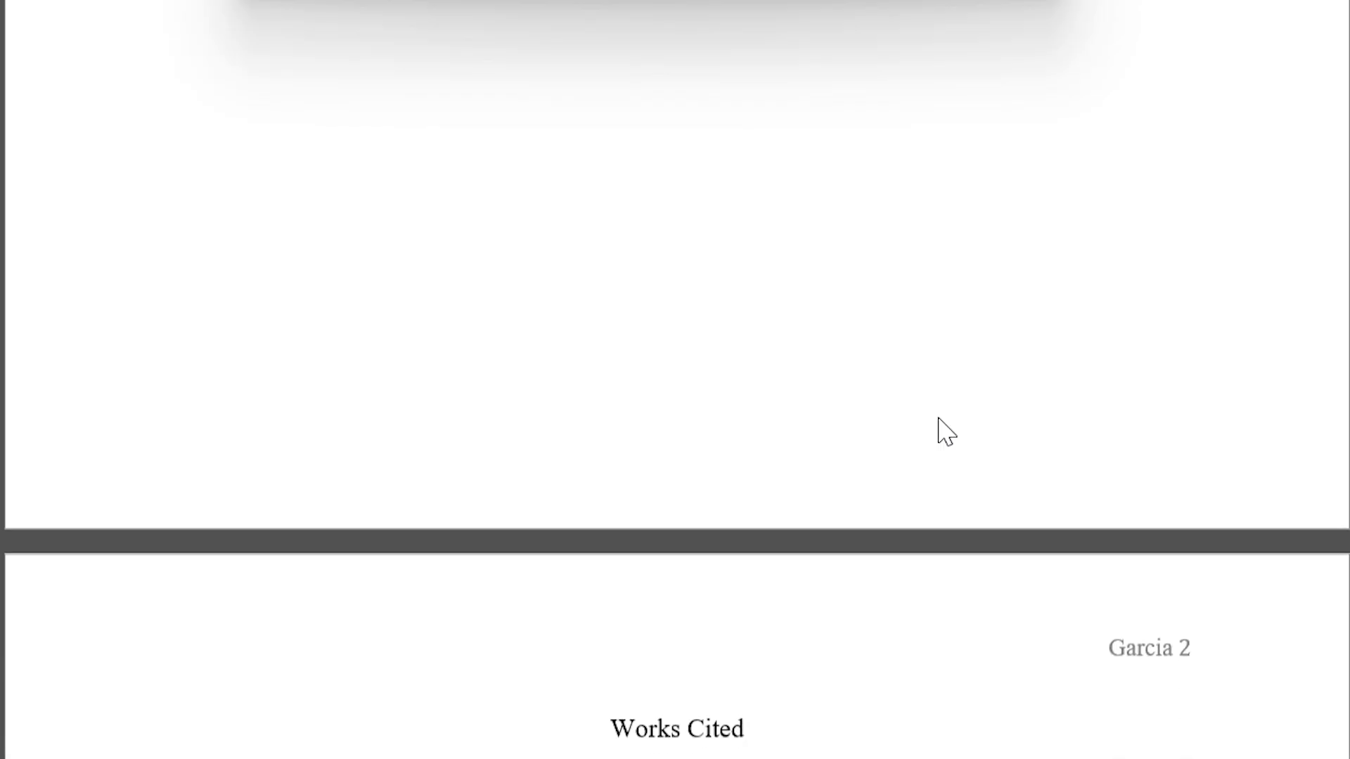
scroll(945, 431, "down", 5)
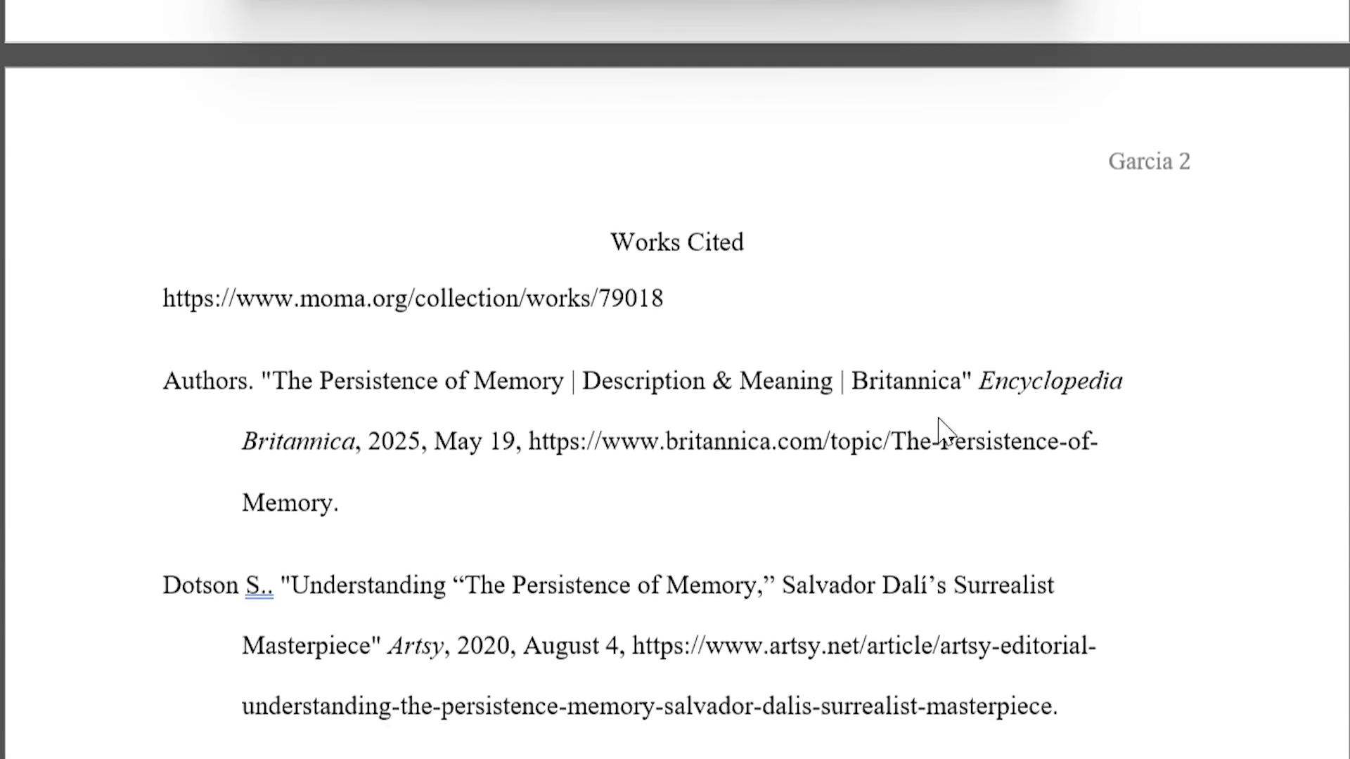